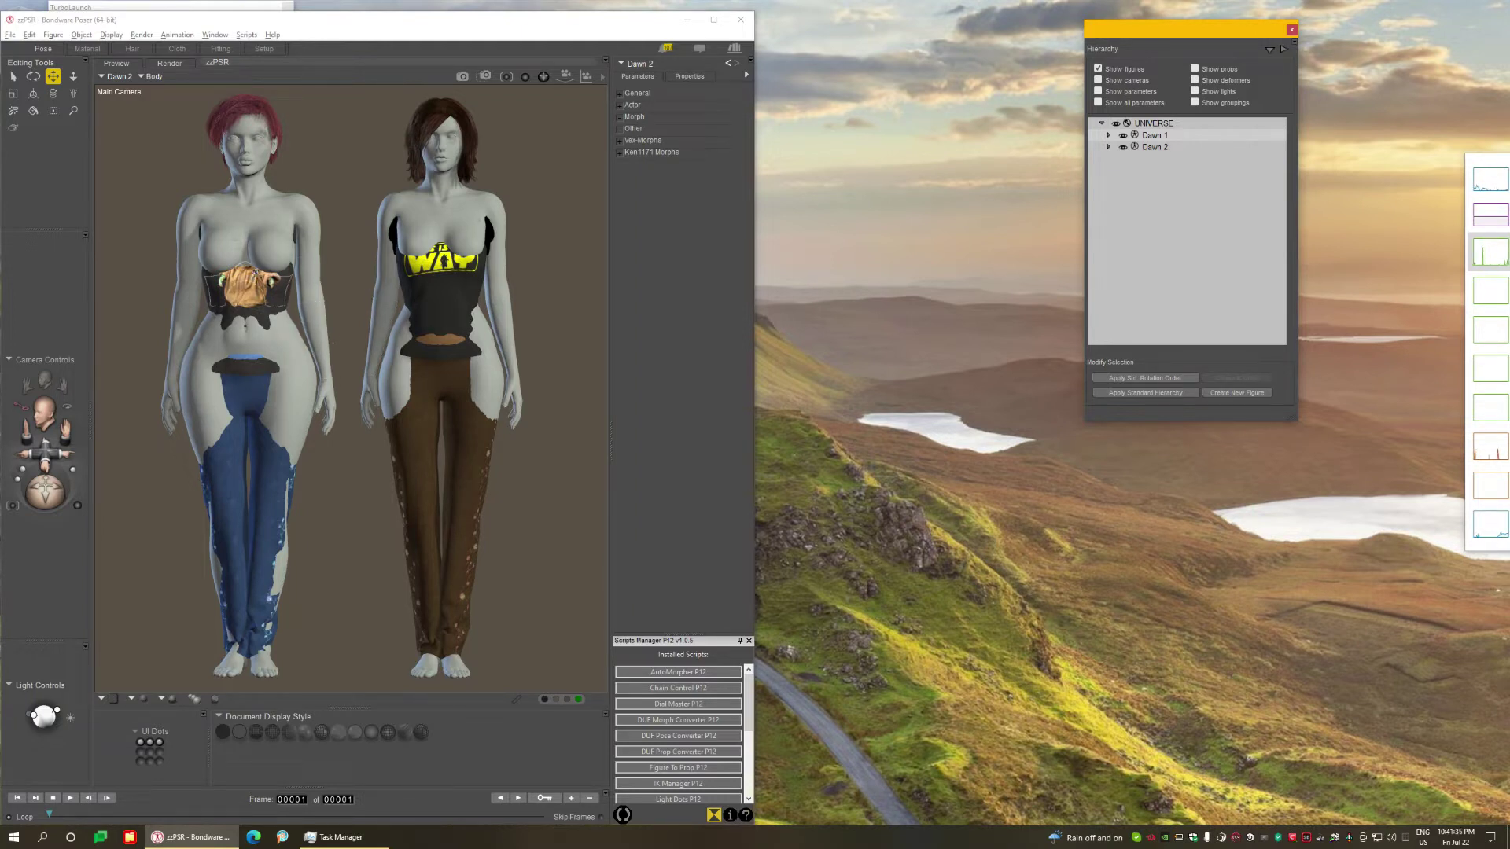
# Run Dial Master P12 and load Dawn 1's body morphs into its list.
pyautogui.click(689, 710)
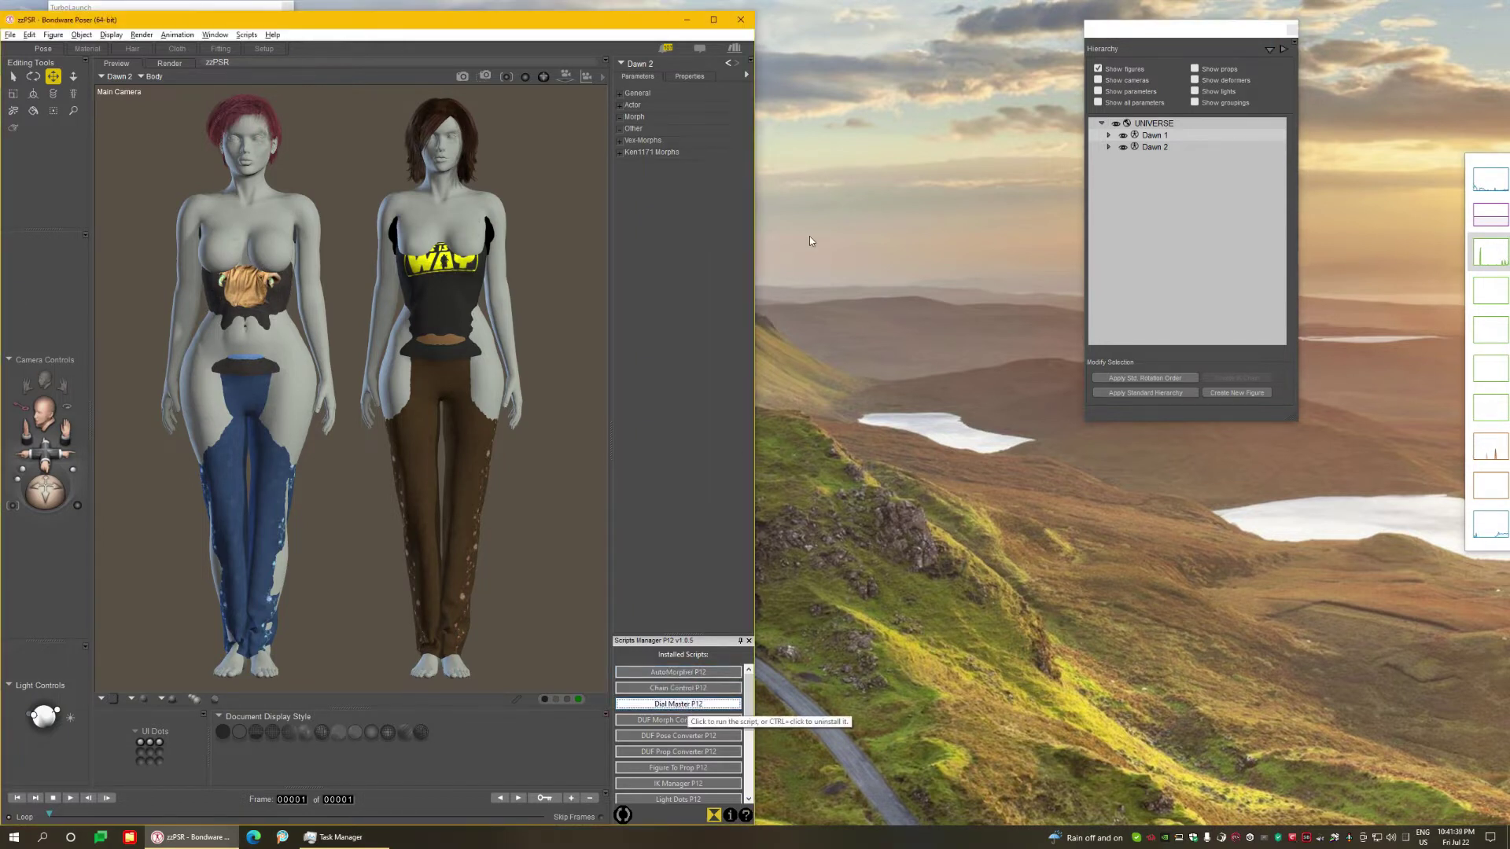
pyautogui.moveTo(842, 304); pyautogui.dragTo(843, 252)
pyautogui.click(303, 203)
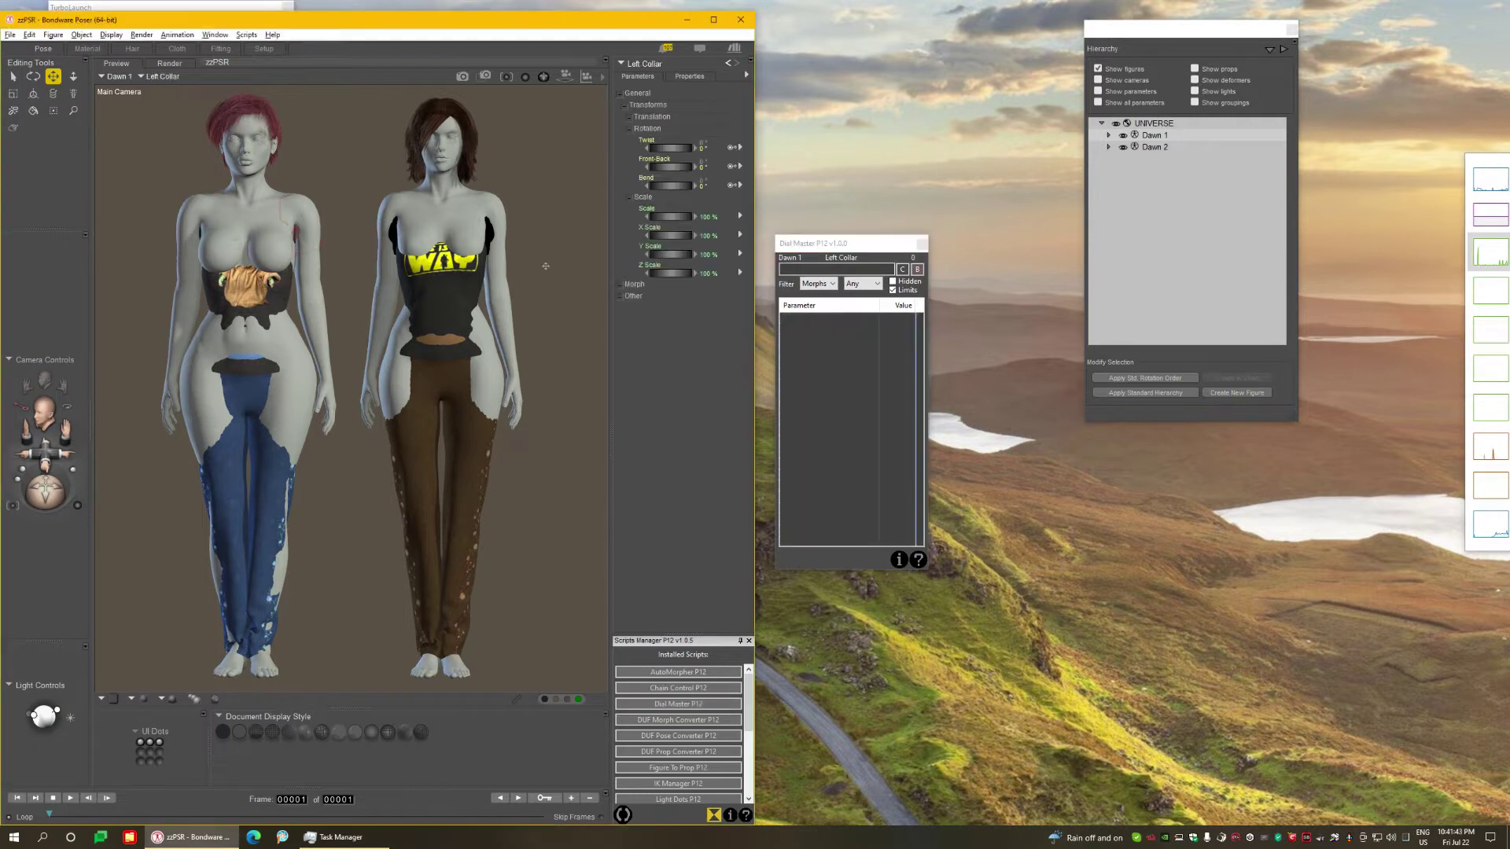
pyautogui.click(917, 270)
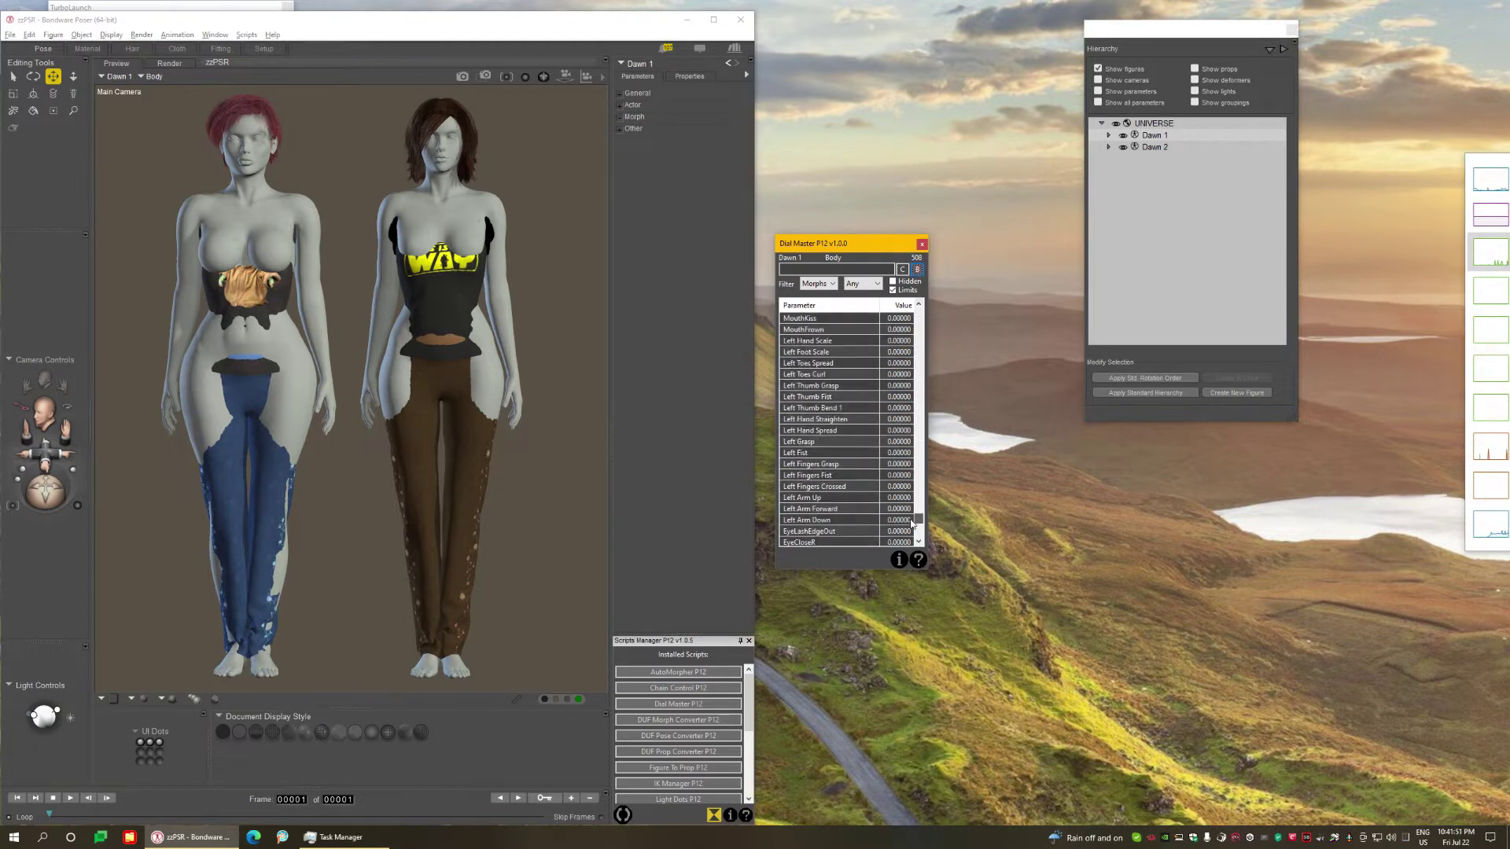
# Filter the morph list to Not 0 values, then pick Dawn 2.
pyautogui.click(864, 284)
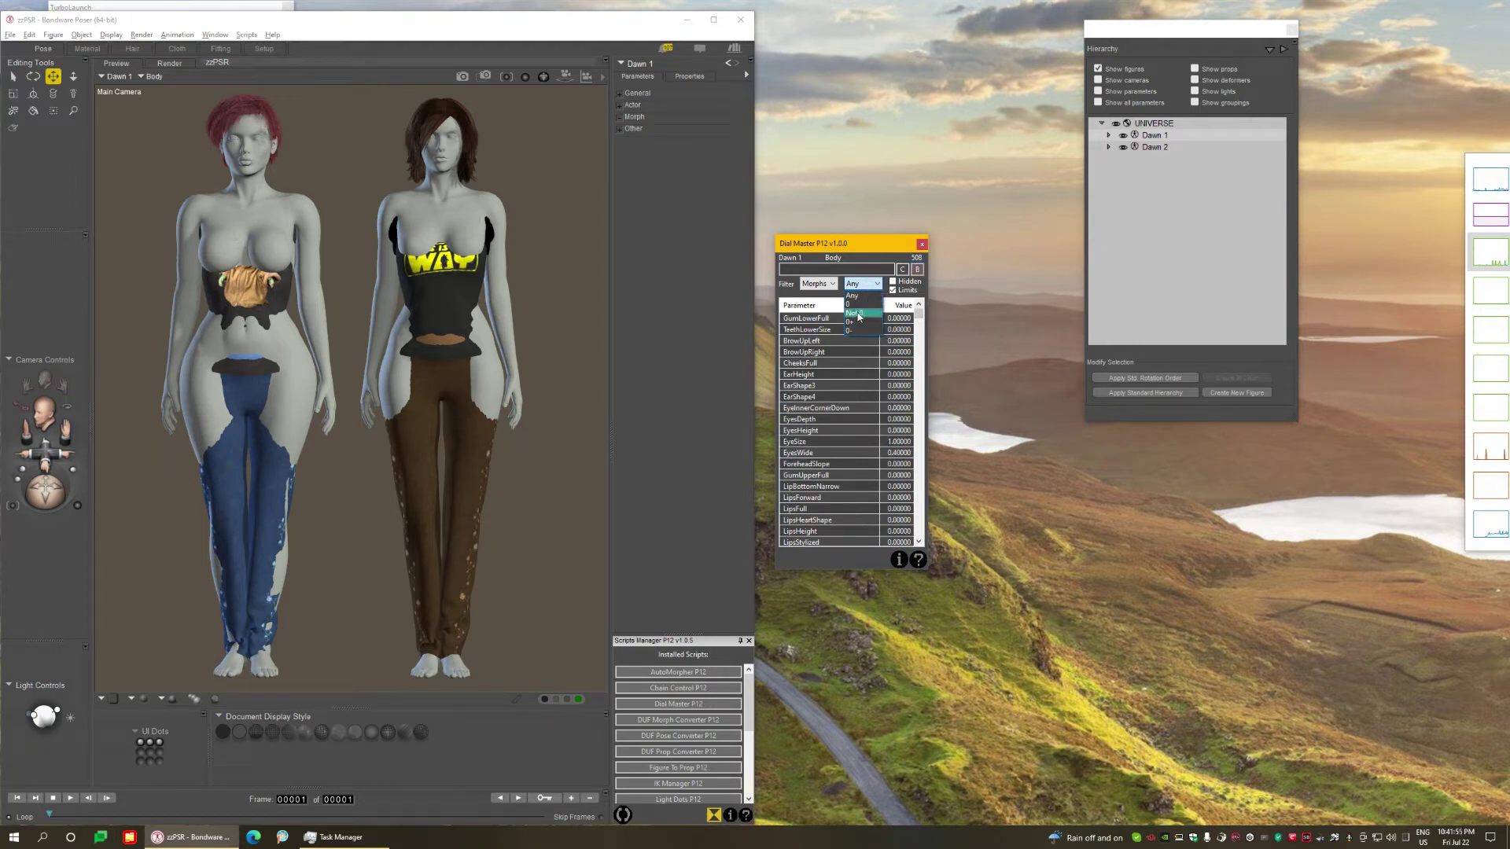
pyautogui.click(858, 315)
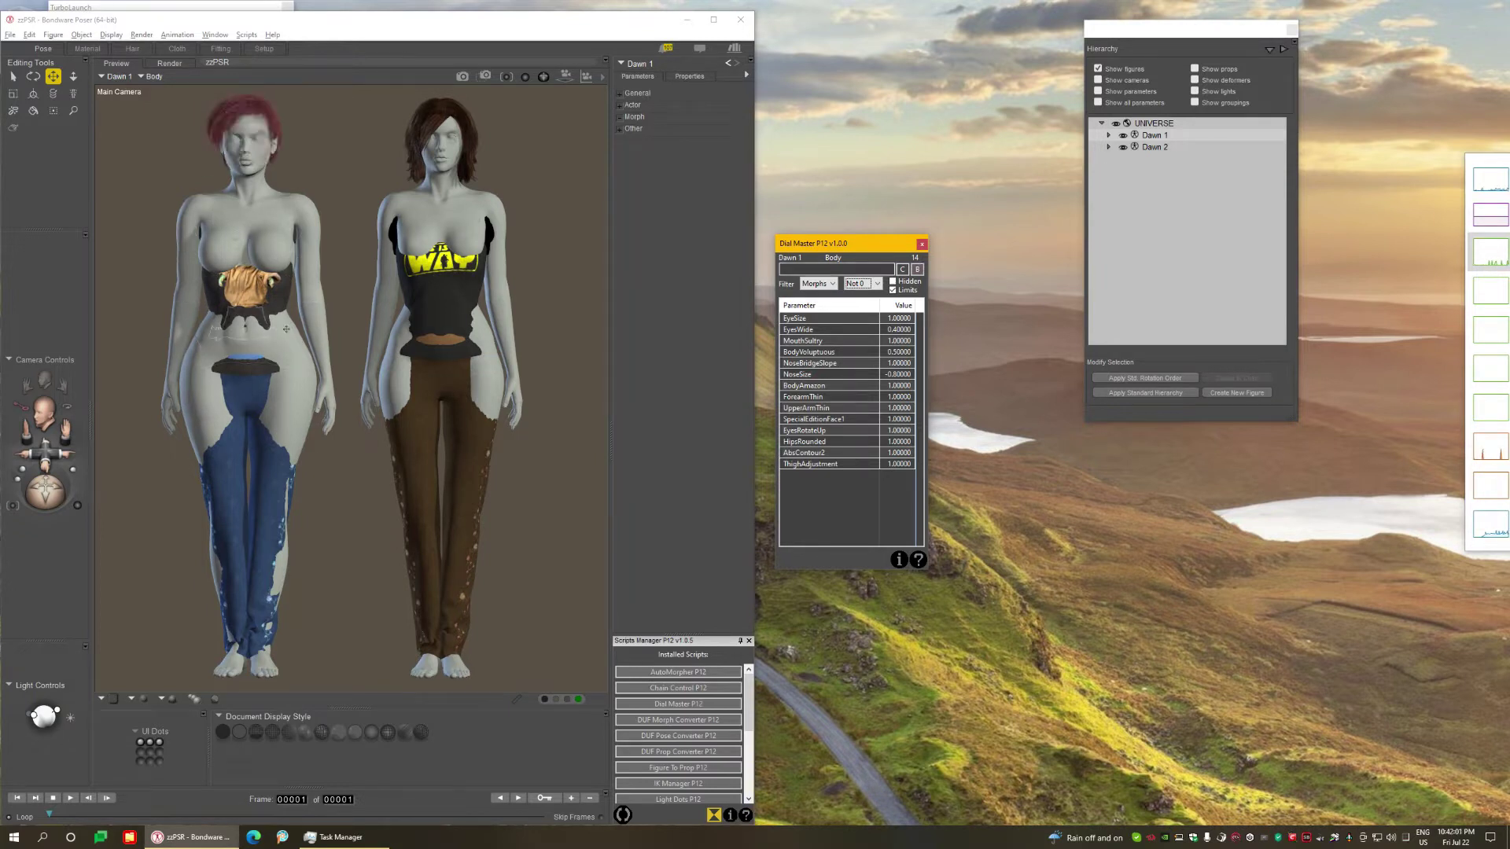
pyautogui.click(1154, 148)
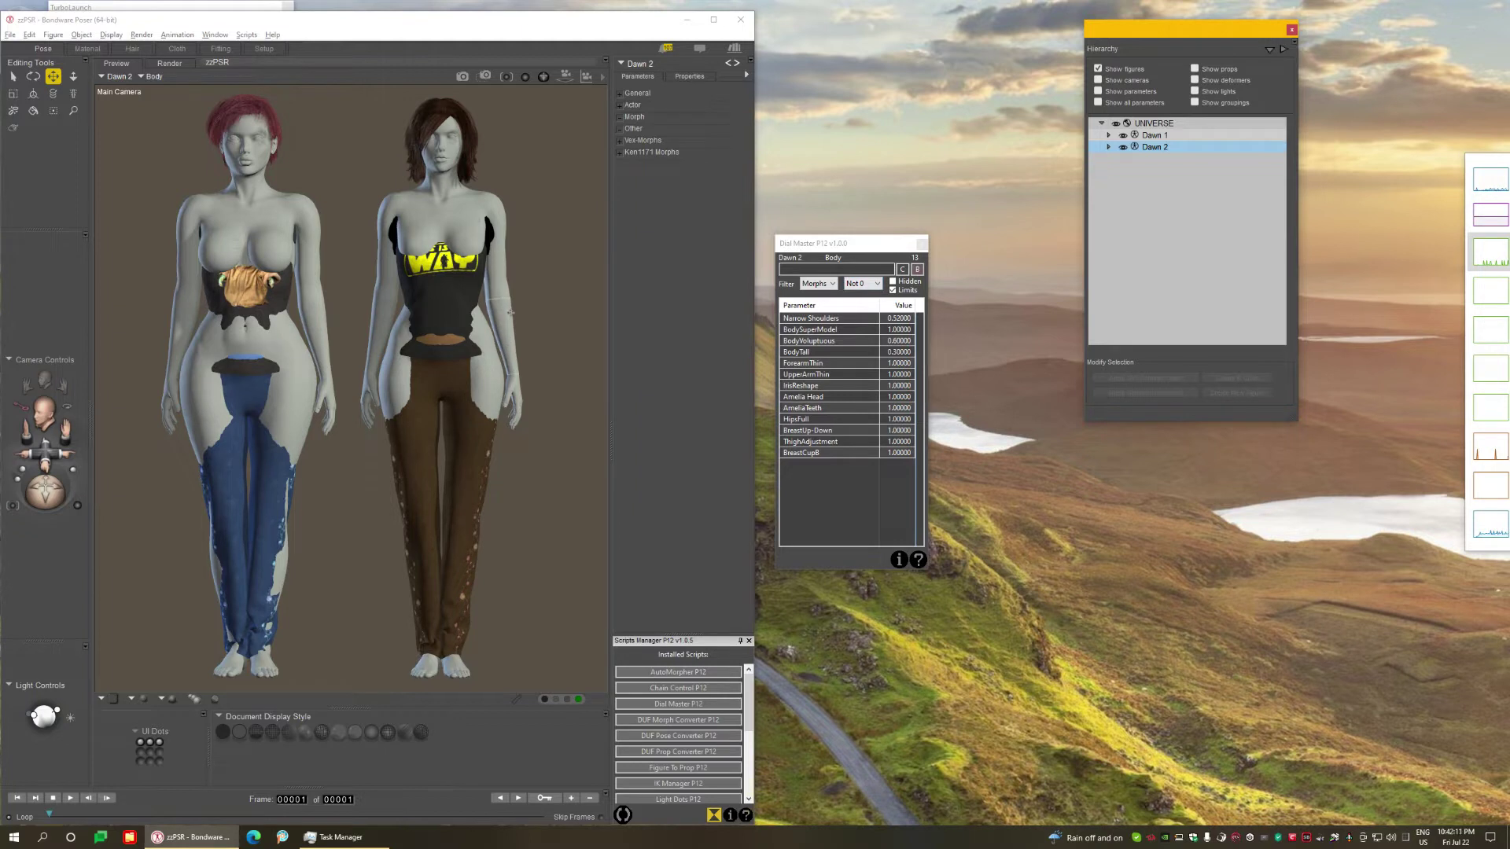
# Toggle Dial Master's filter to Any and back to Not 0 for Dawn 2's 13 morphs.
pyautogui.click(863, 284)
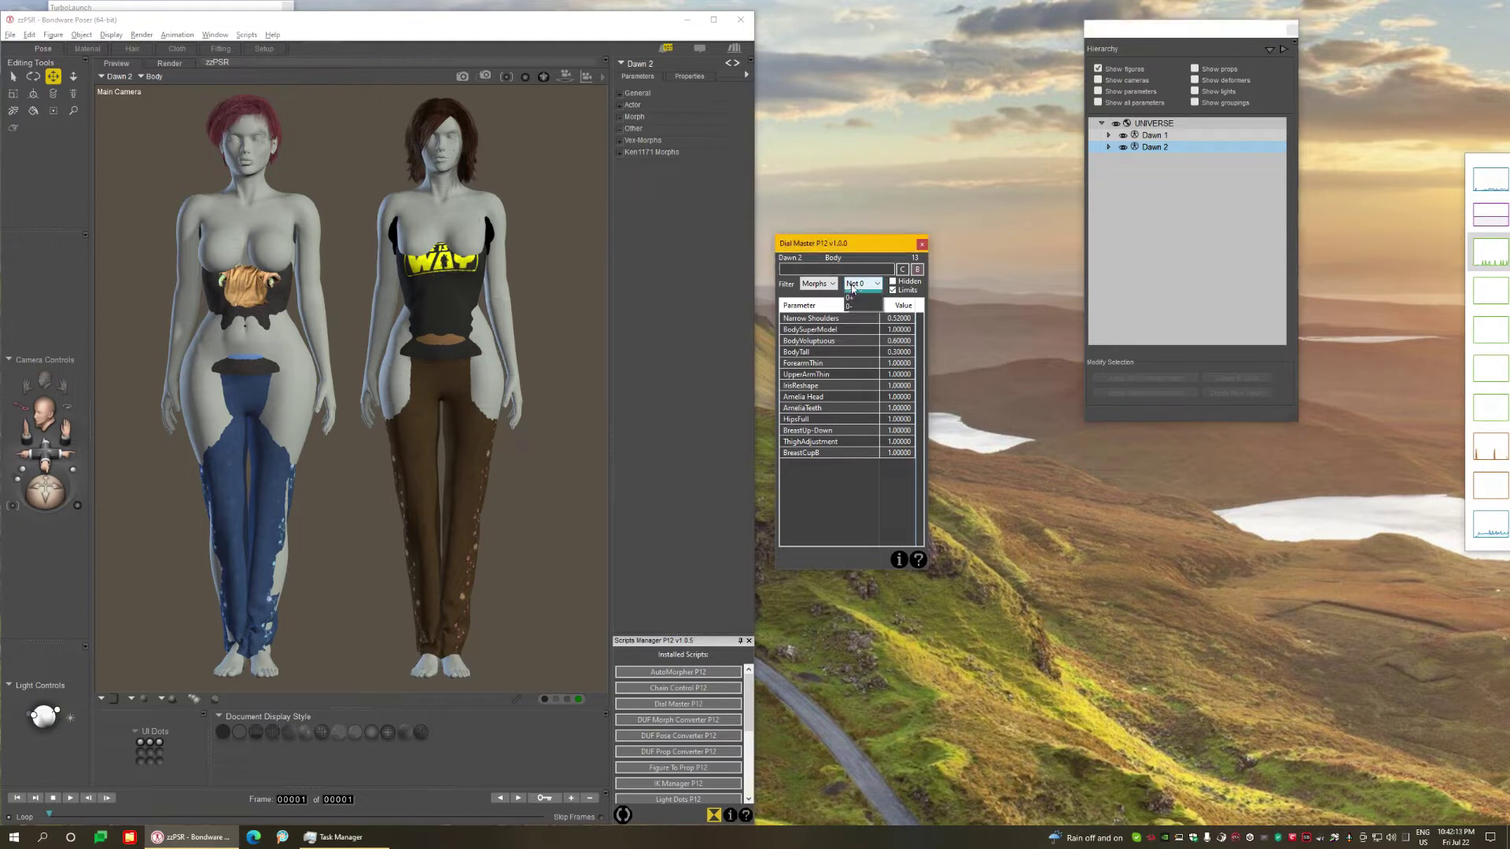
pyautogui.click(857, 295)
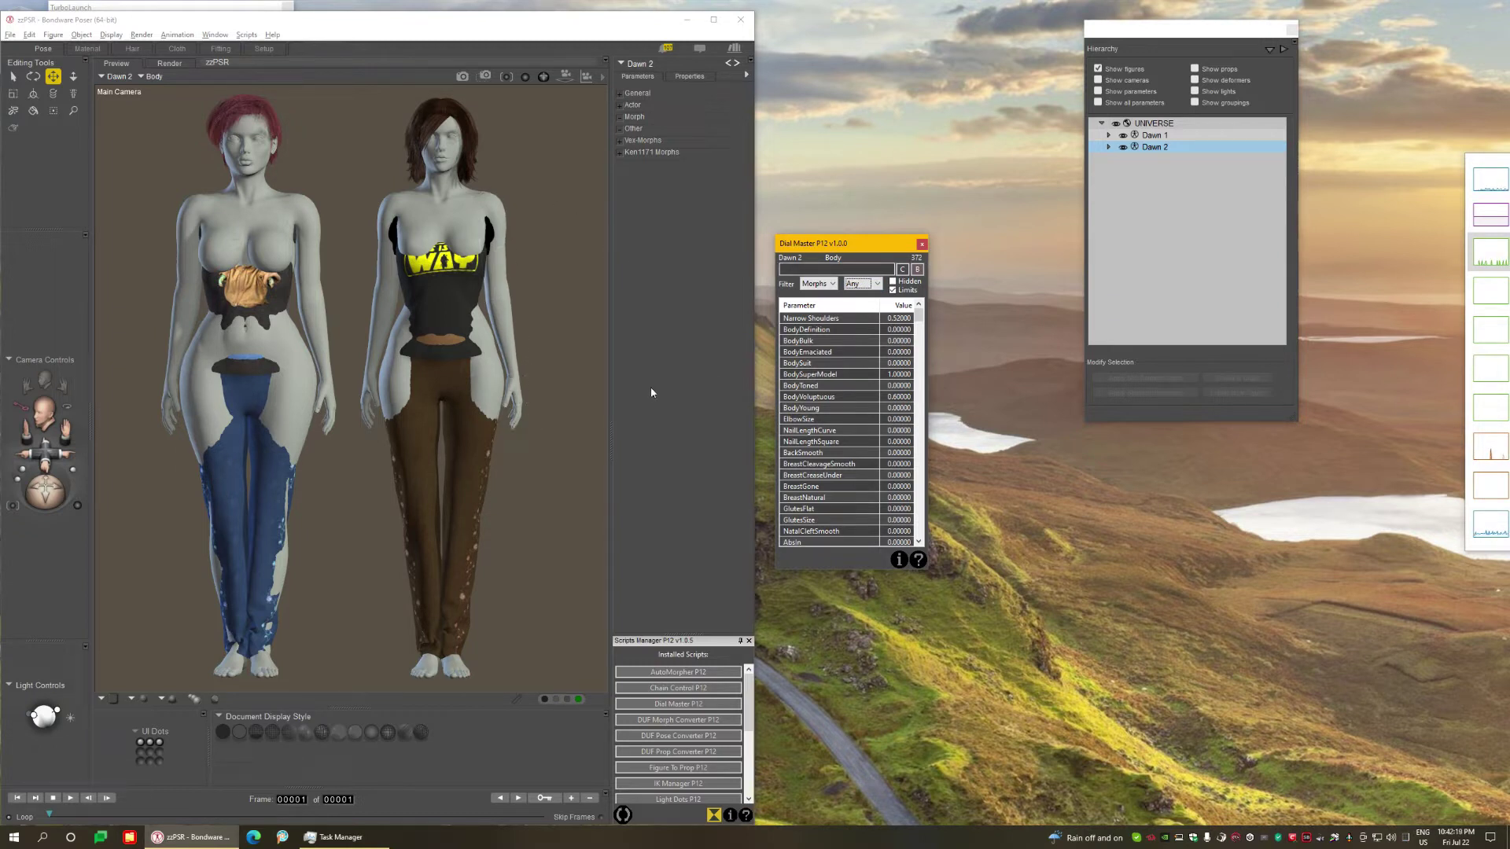
pyautogui.click(868, 284)
pyautogui.click(864, 313)
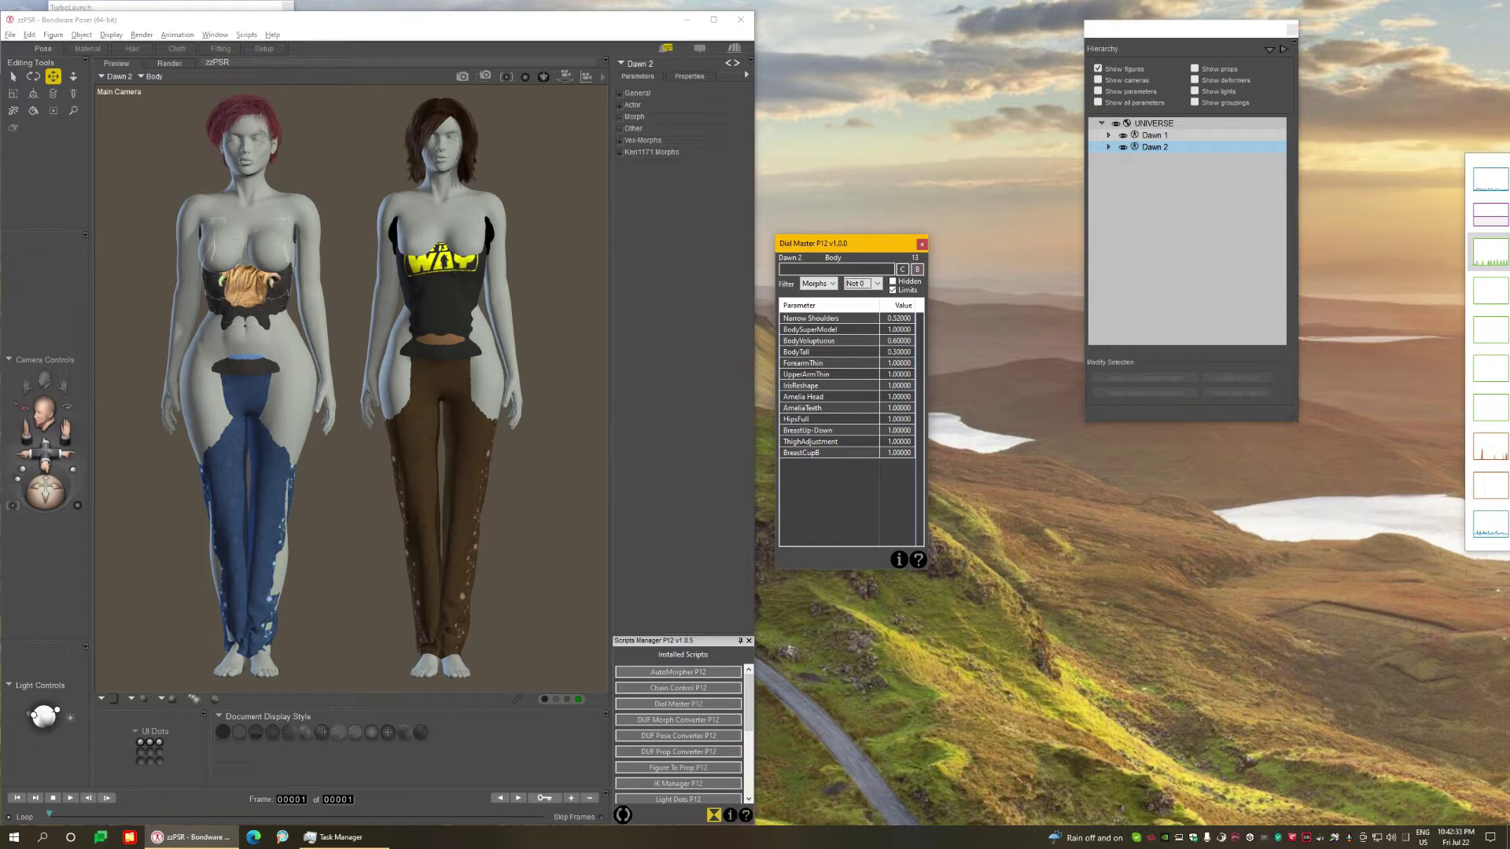
pyautogui.click(236, 248)
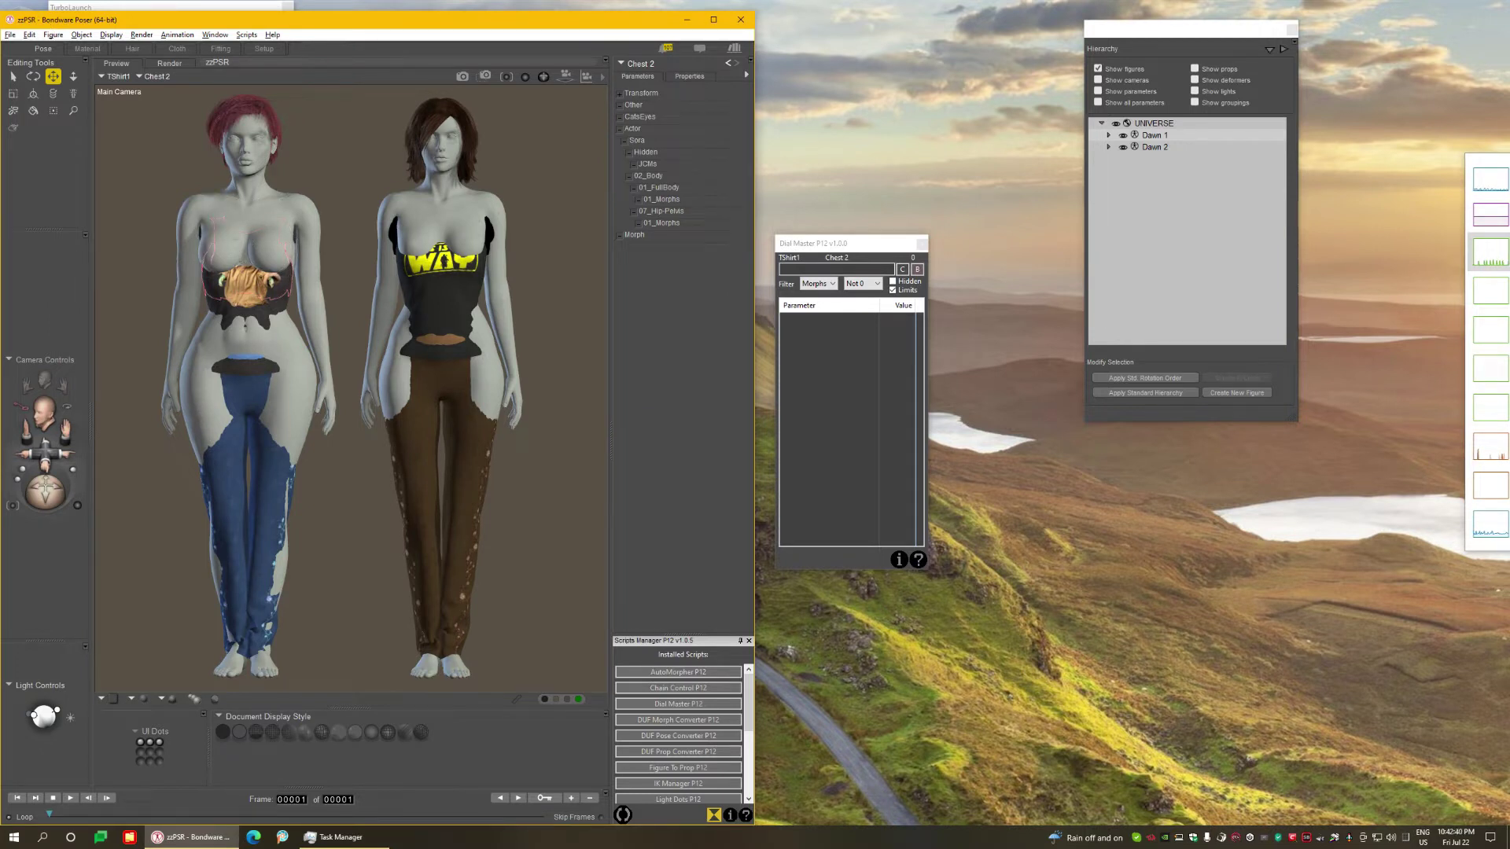
pyautogui.click(53, 35)
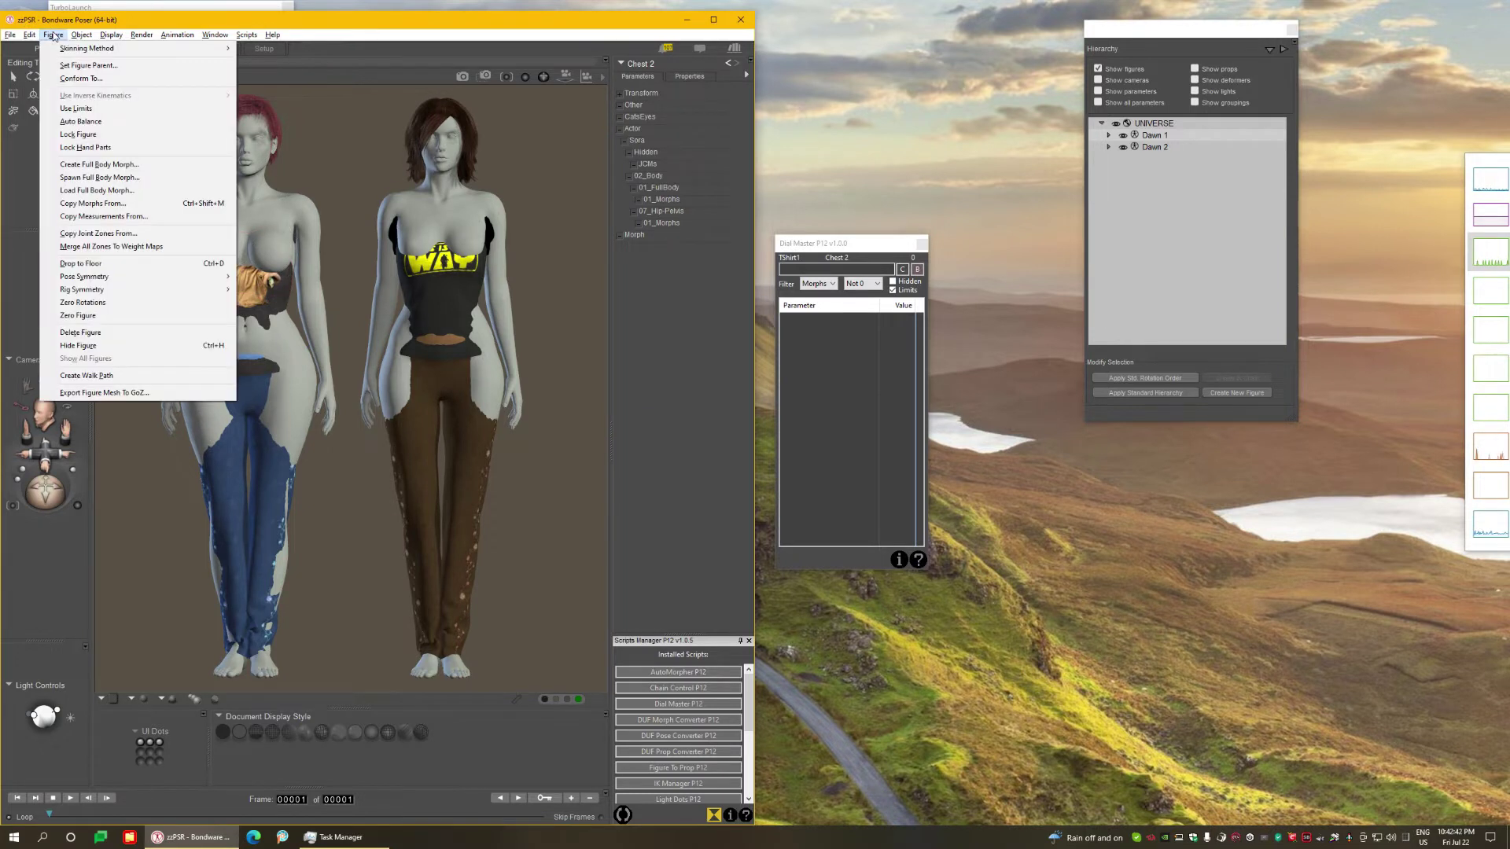
pyautogui.click(126, 209)
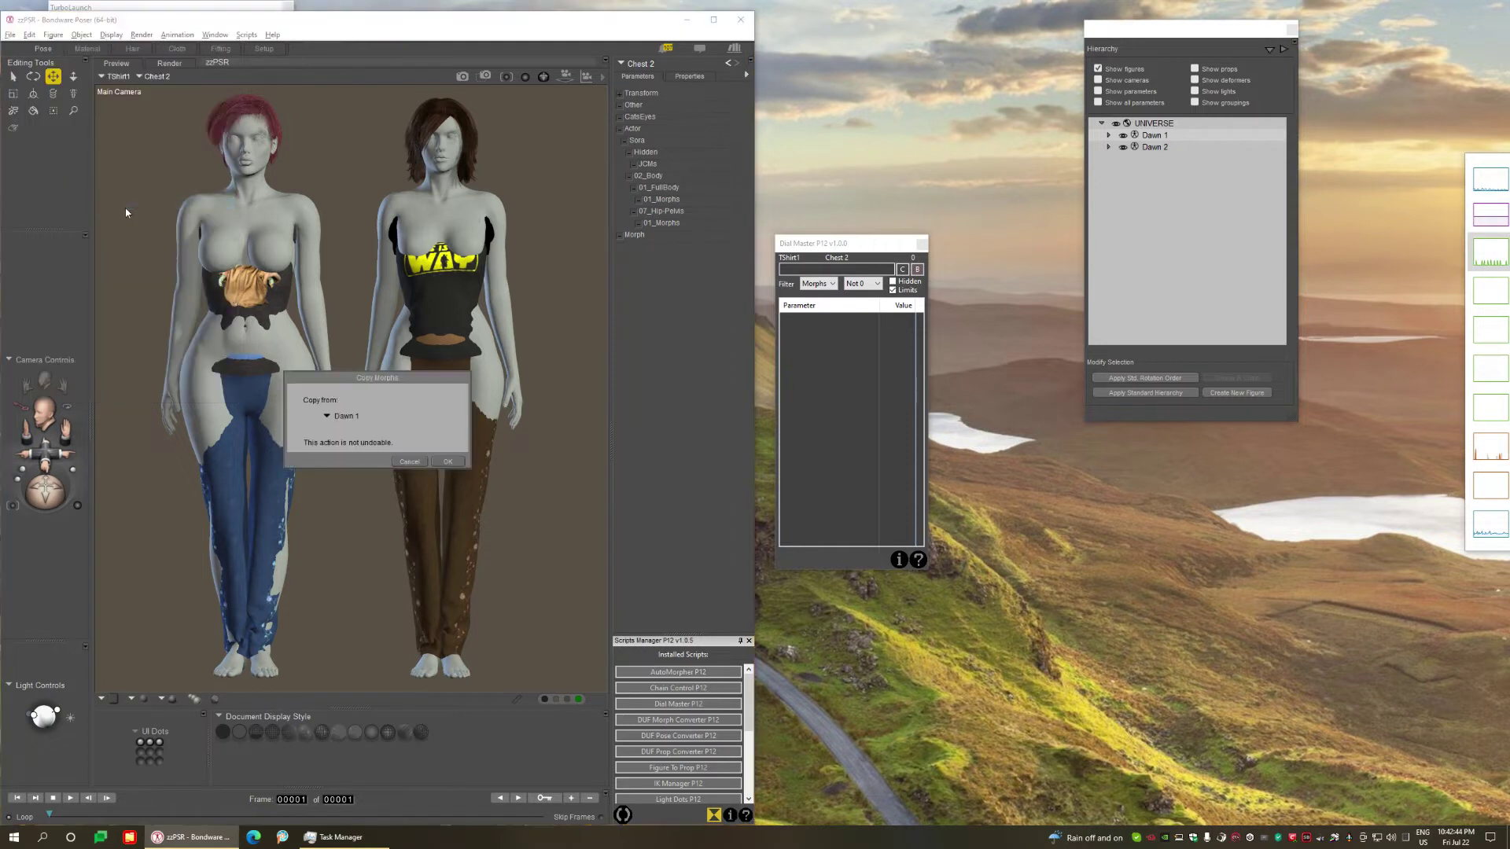
pyautogui.click(446, 462)
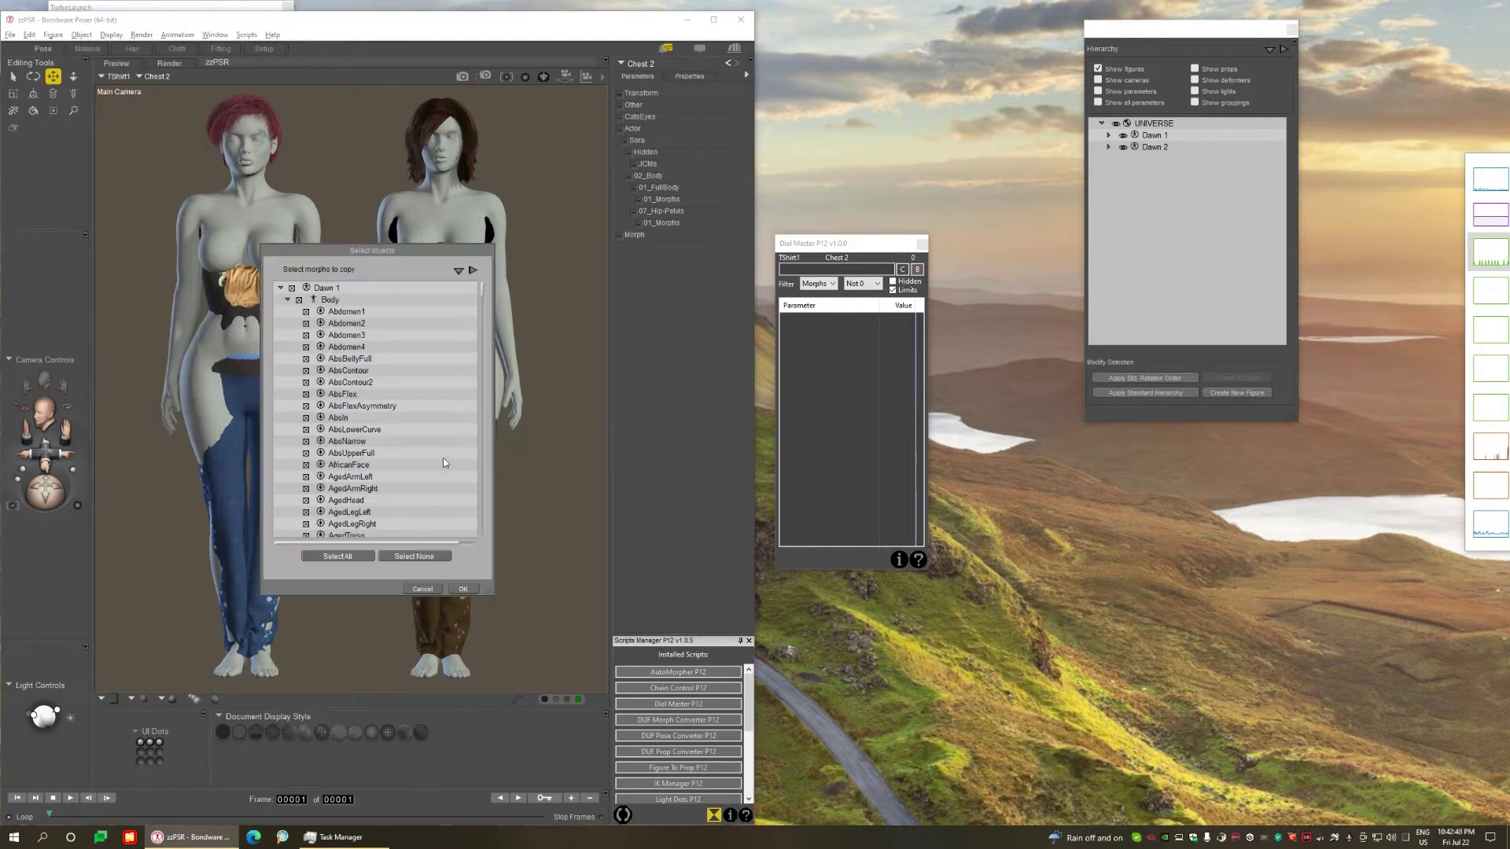
pyautogui.moveTo(350, 252); pyautogui.dragTo(455, 9)
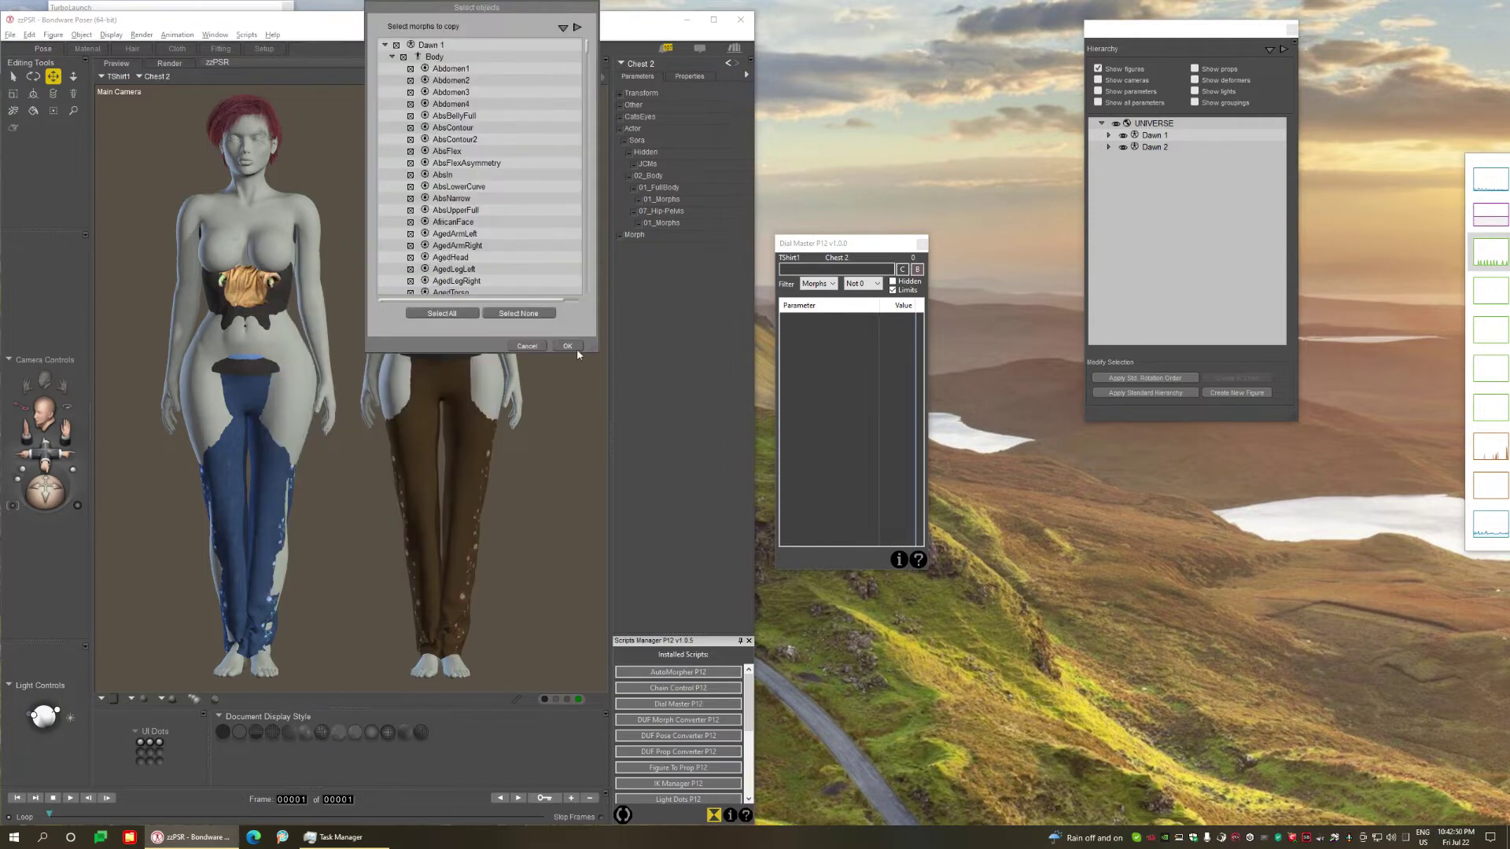
pyautogui.moveTo(589, 354); pyautogui.dragTo(598, 817)
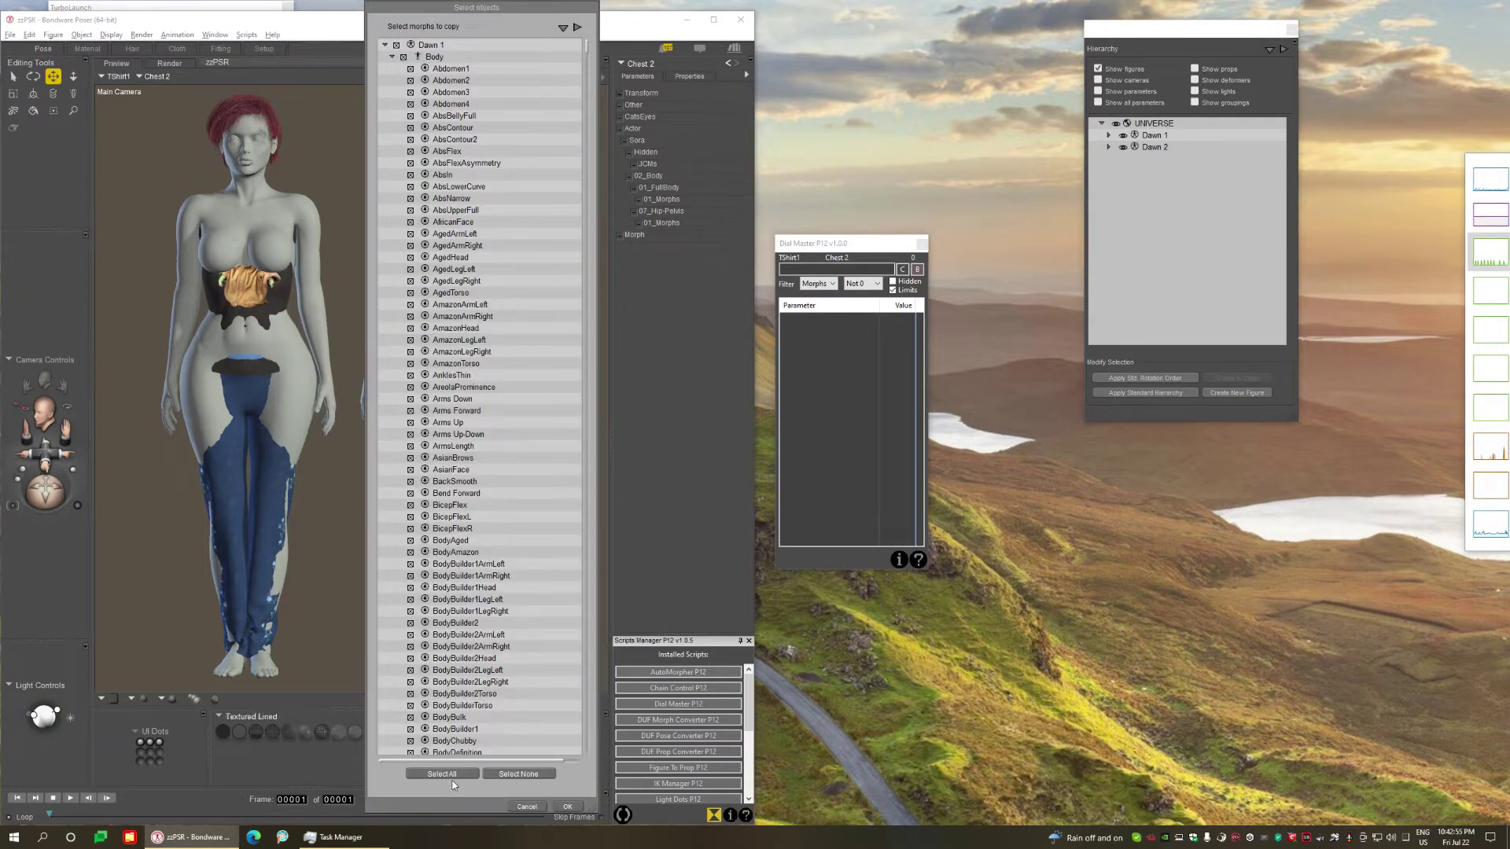
pyautogui.click(529, 775)
pyautogui.scroll(-20, 458, 285)
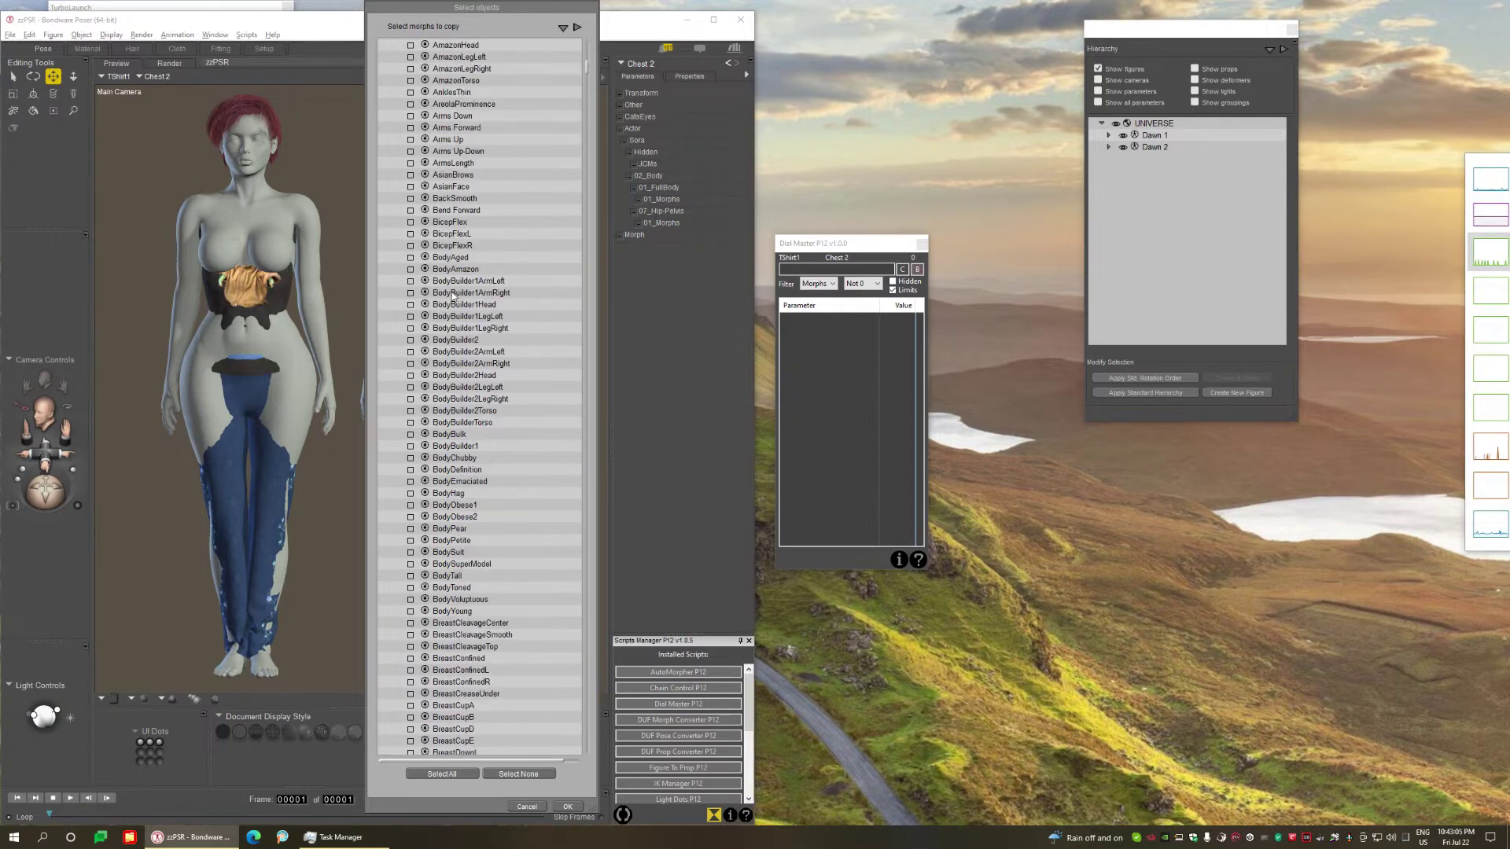
pyautogui.scroll(-20, 450, 301)
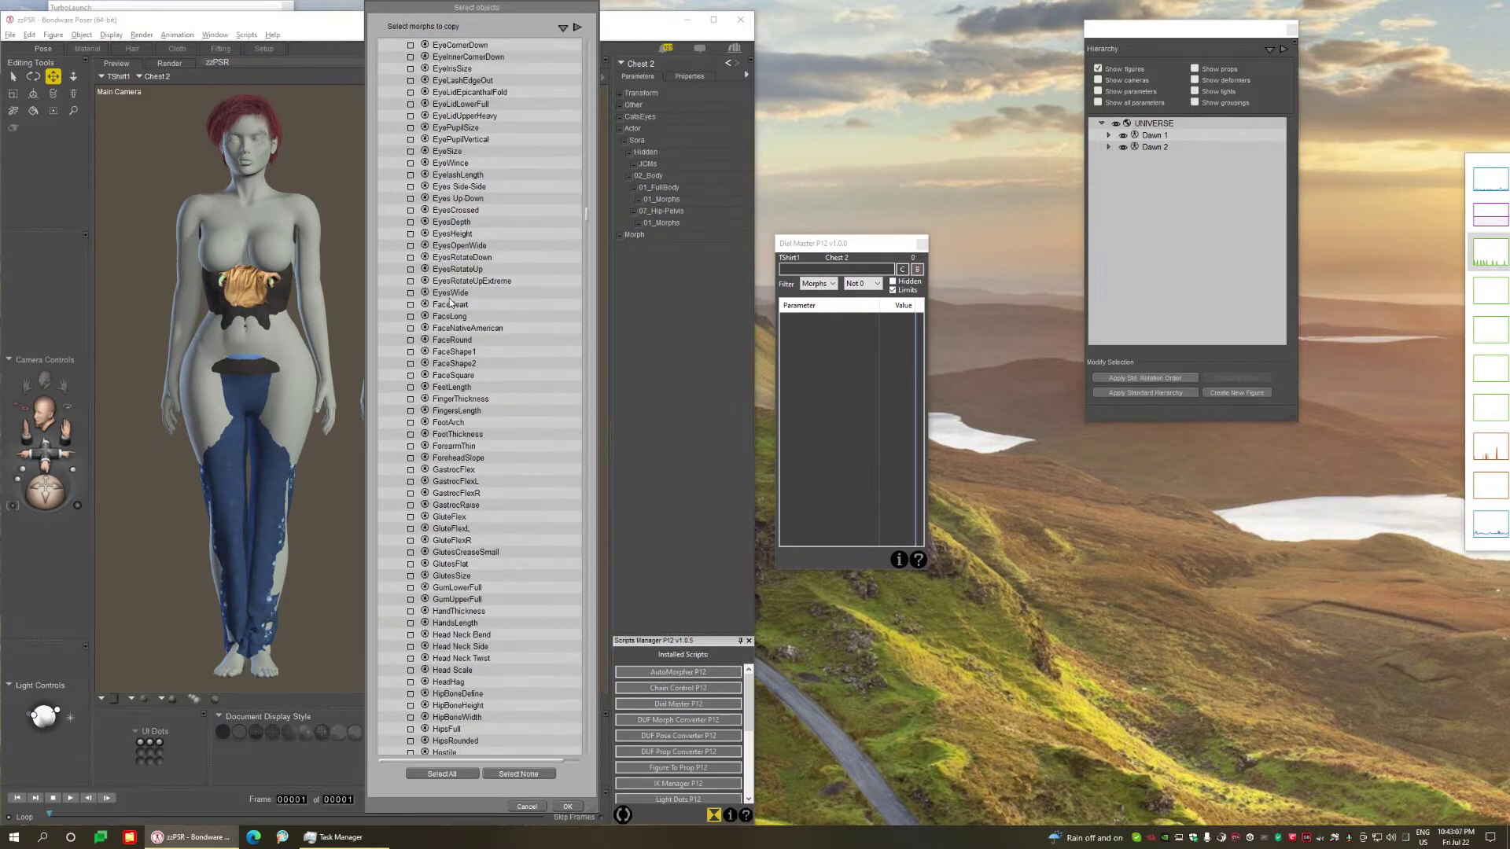
pyautogui.scroll(-20, 450, 302)
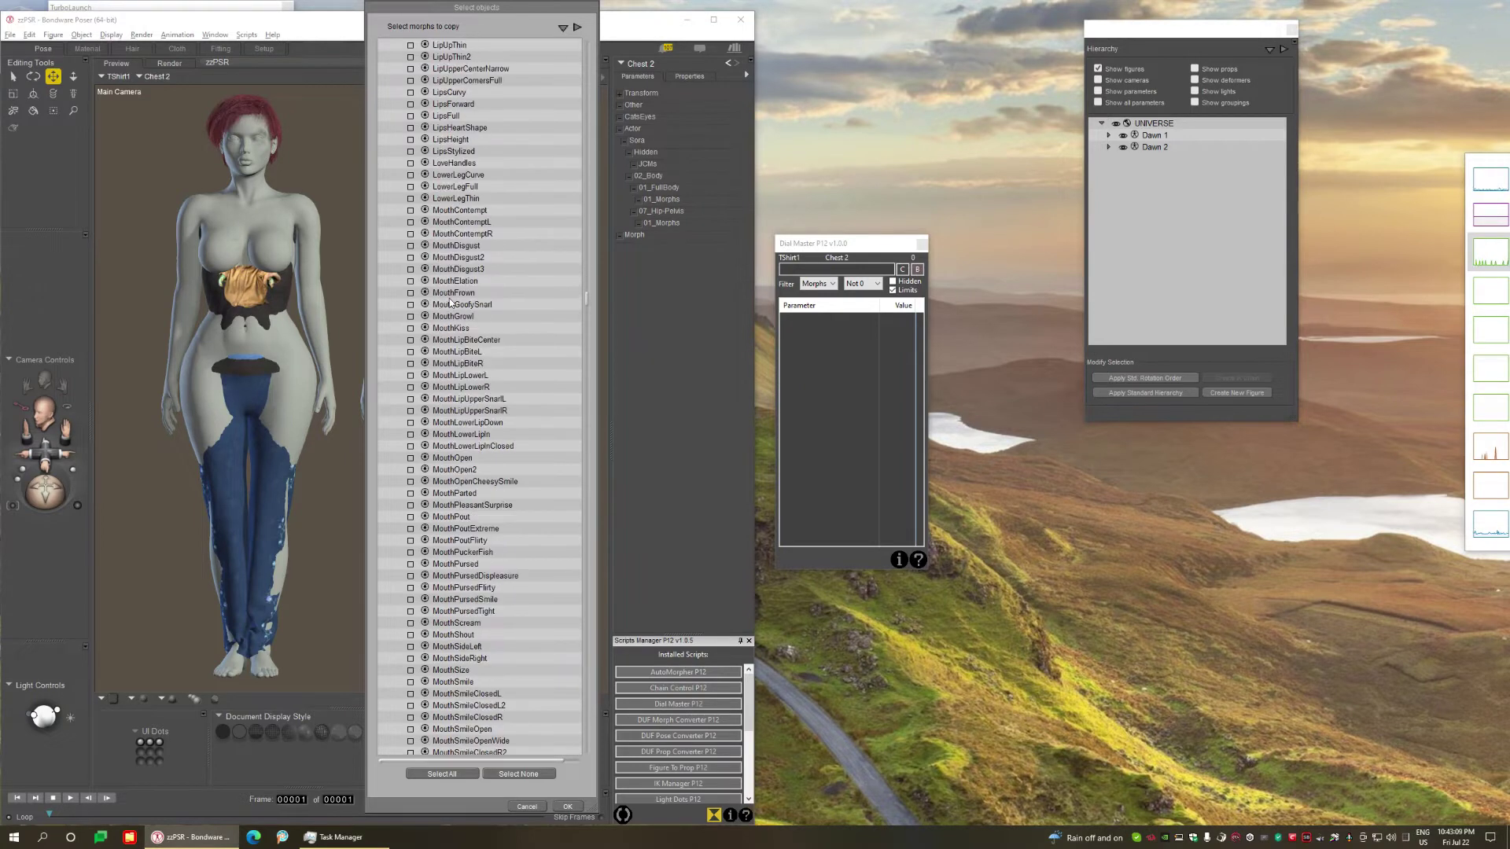
pyautogui.click(411, 281)
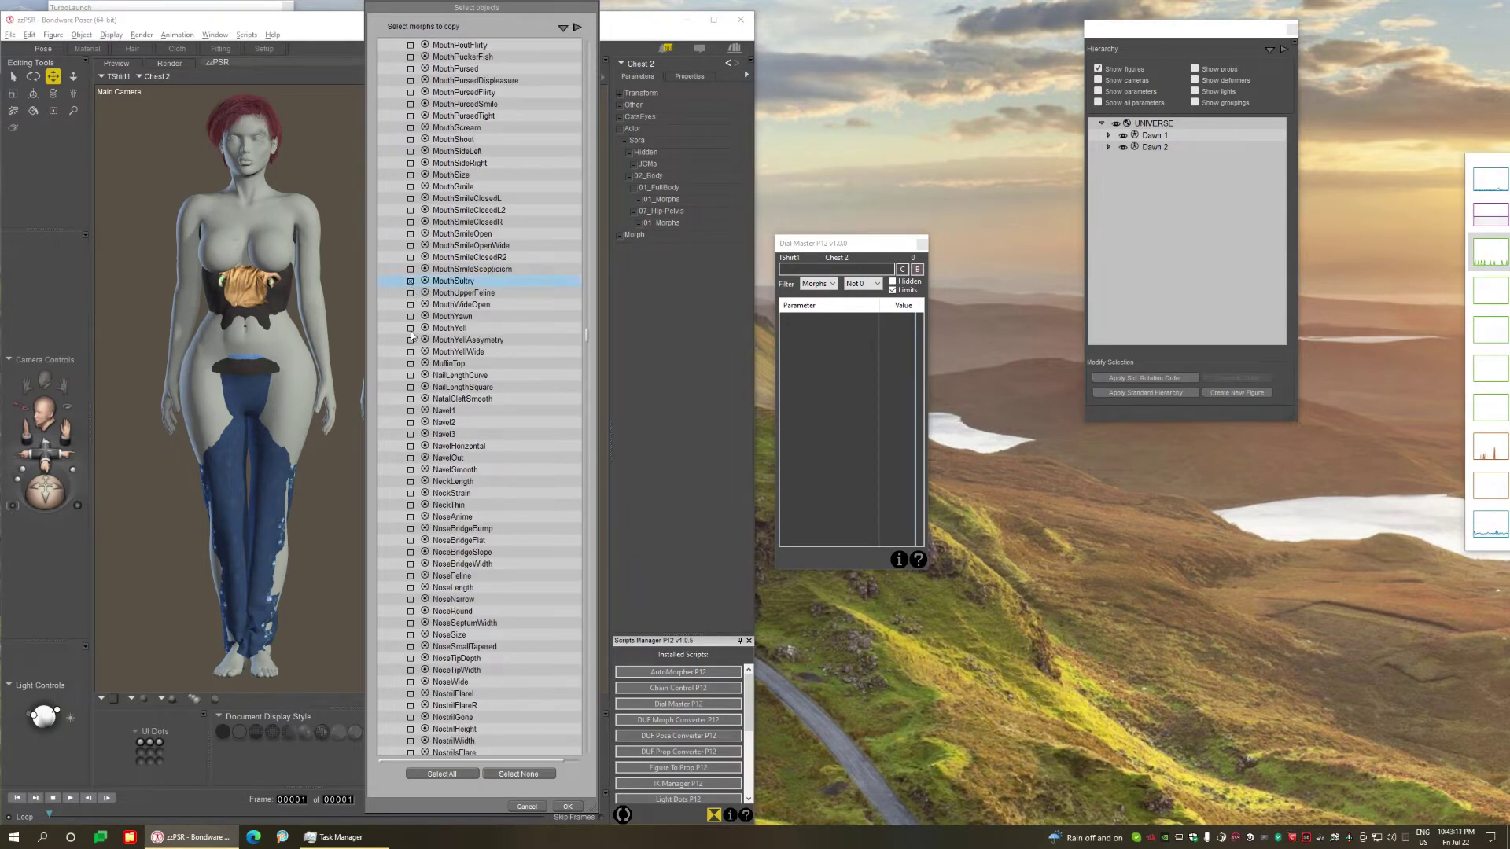
pyautogui.click(410, 399)
pyautogui.click(410, 493)
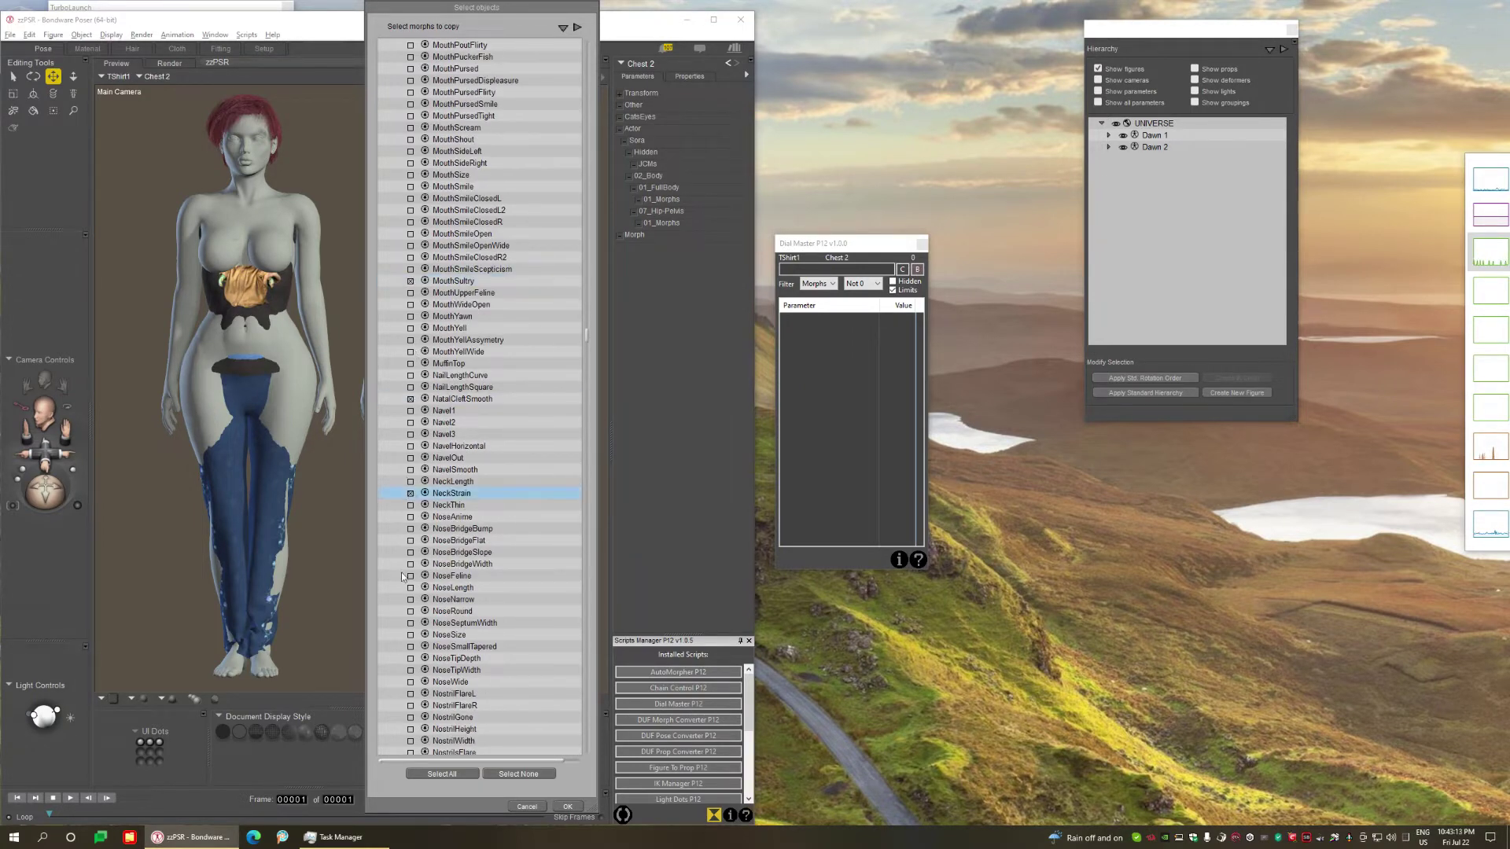
pyautogui.click(410, 576)
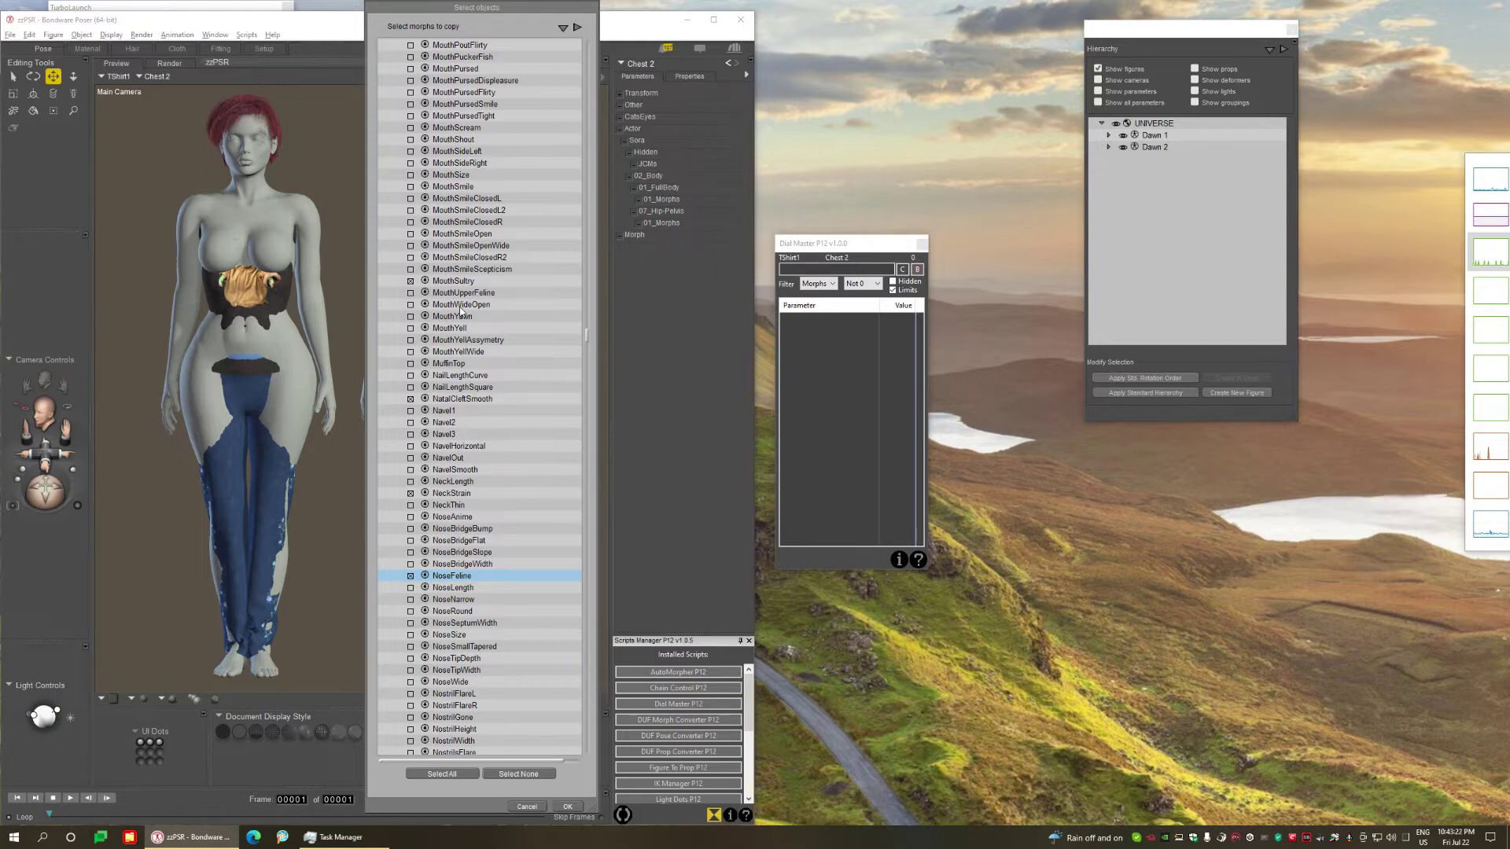
pyautogui.scroll(-6, 462, 312)
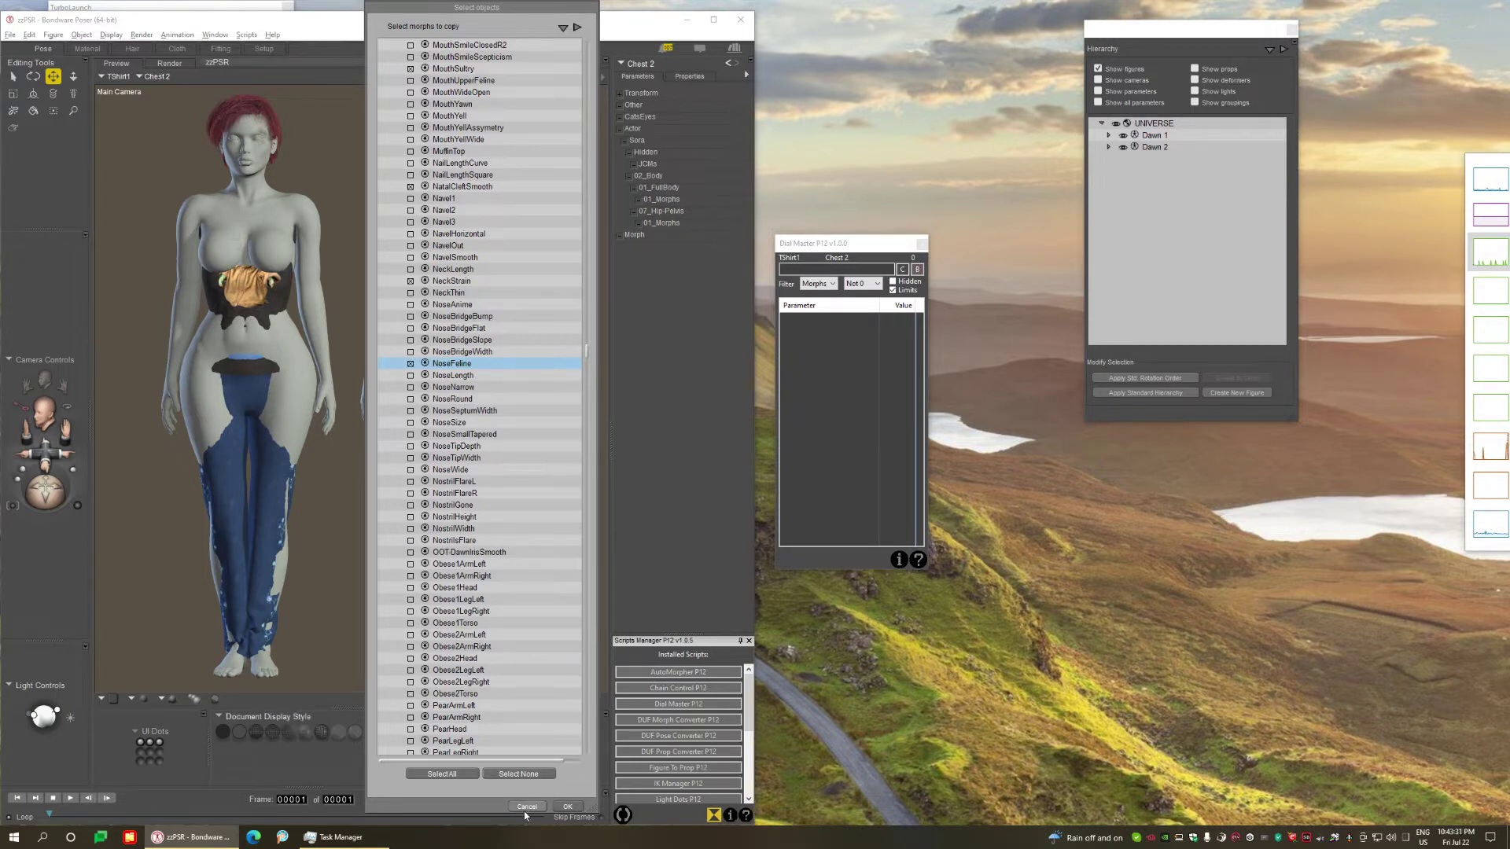
pyautogui.scroll(-16, 442, 293)
pyautogui.scroll(10, 442, 292)
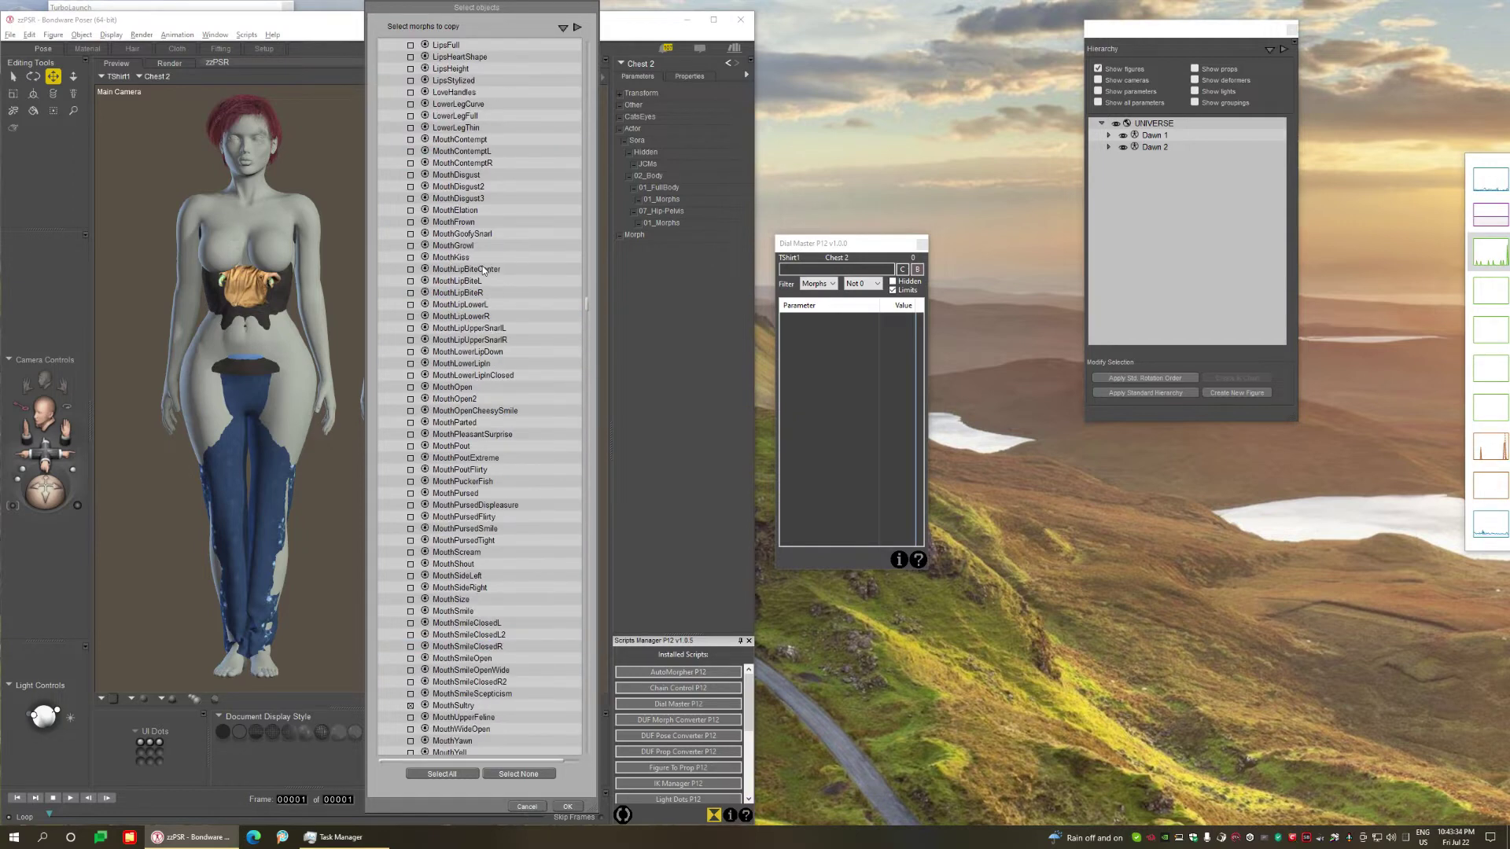
pyautogui.scroll(6, 483, 283)
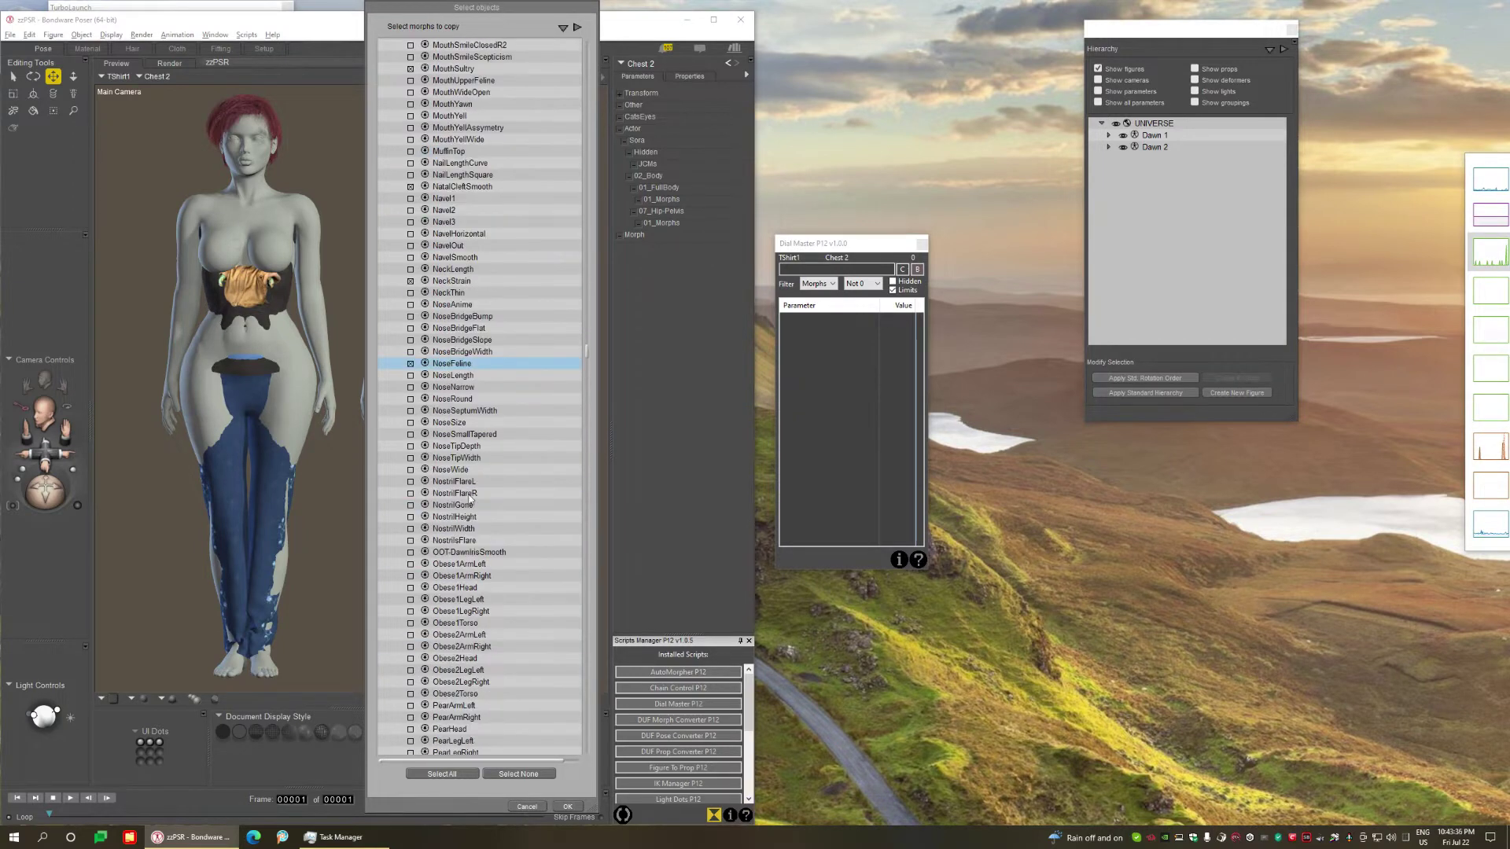
pyautogui.click(538, 808)
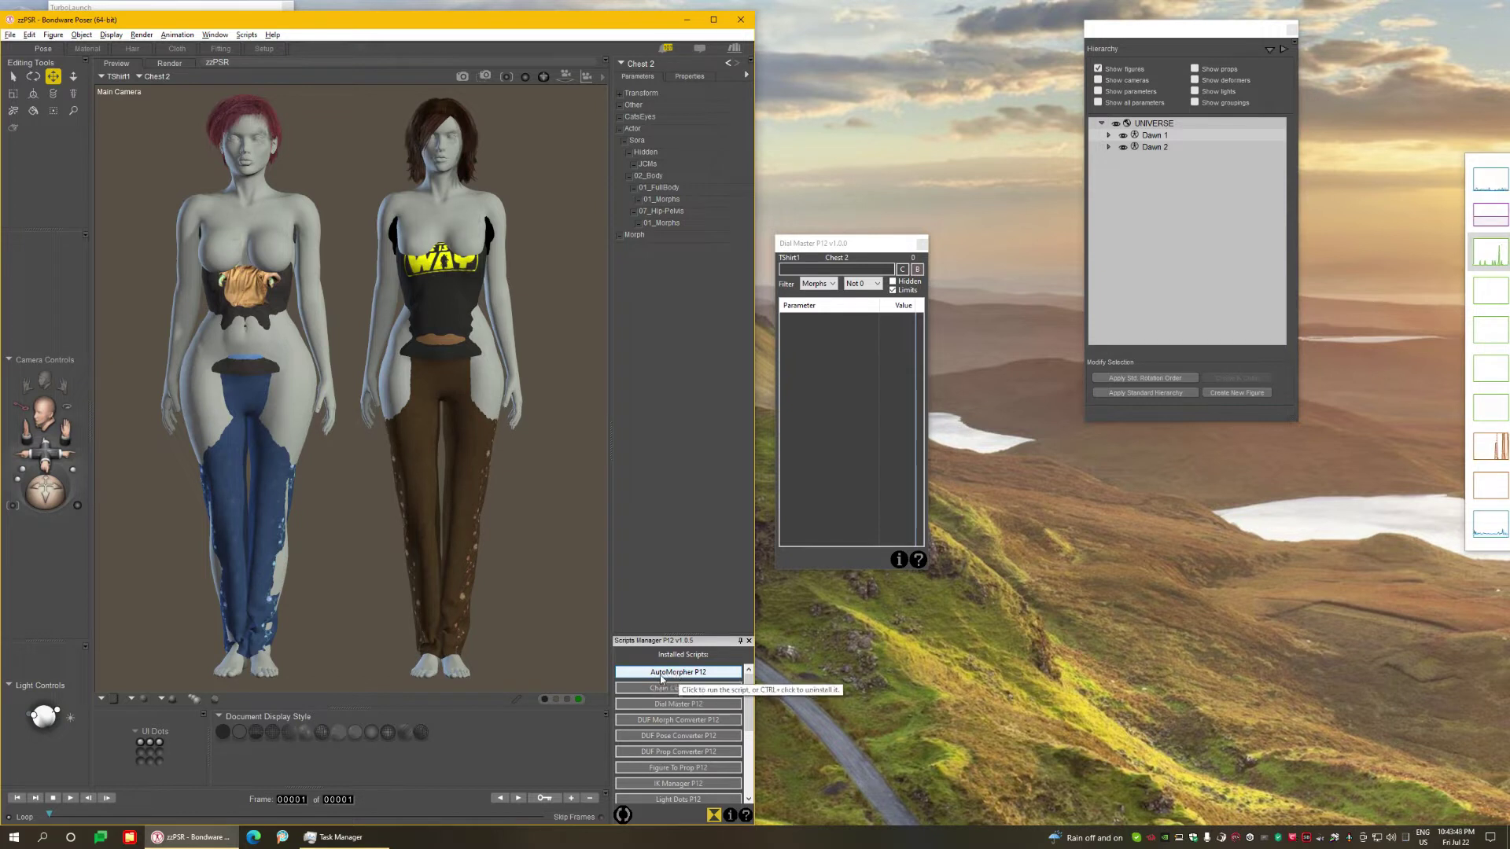
# Launch AutoMorpher P12 and move the Dial Master window lower down.
pyautogui.click(665, 673)
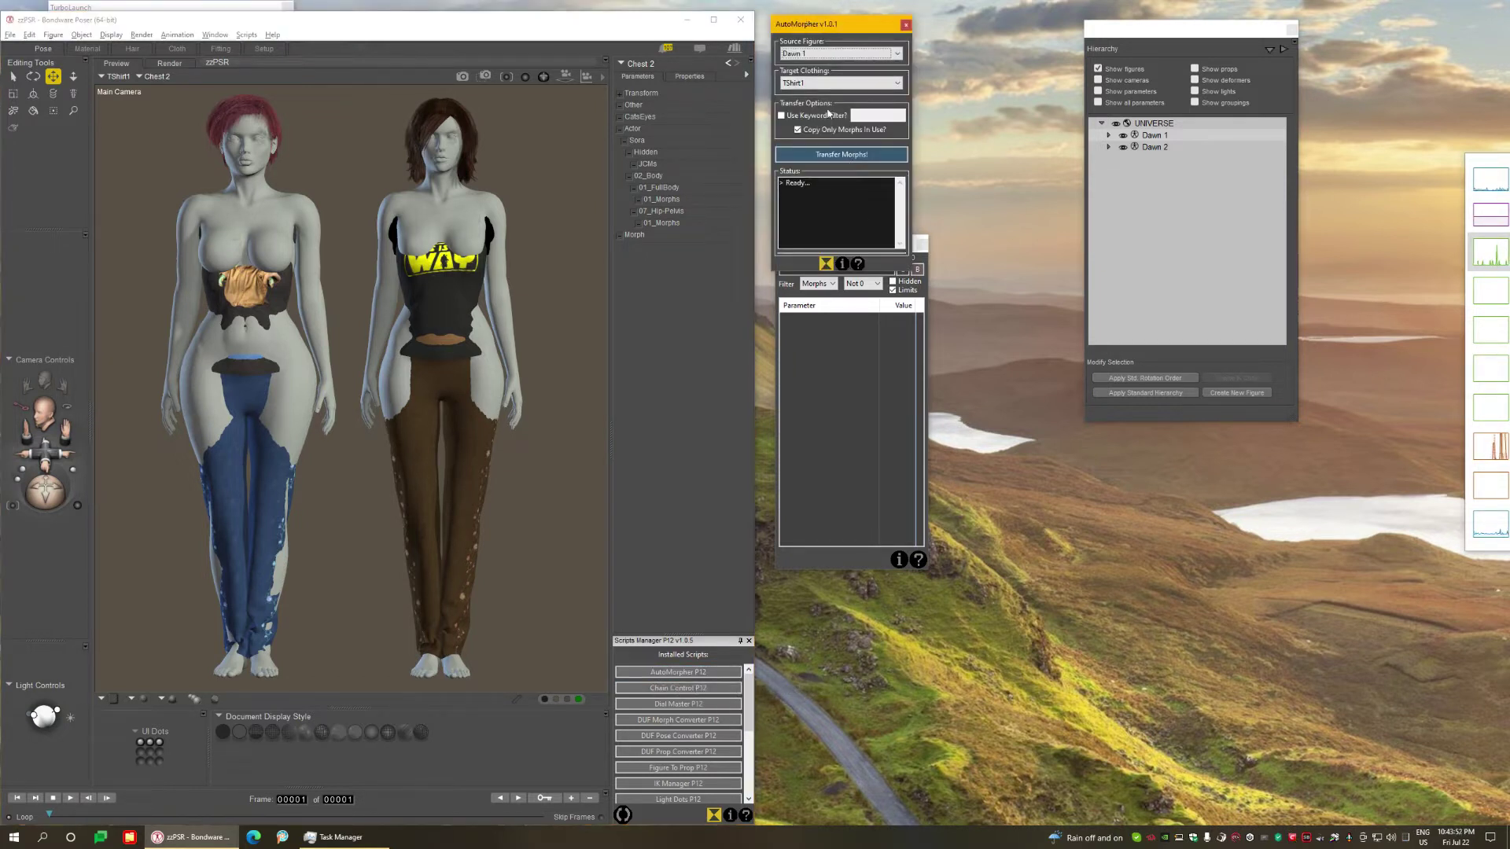
pyautogui.click(847, 382)
pyautogui.moveTo(833, 243); pyautogui.dragTo(842, 401)
pyautogui.moveTo(808, 25); pyautogui.dragTo(814, 29)
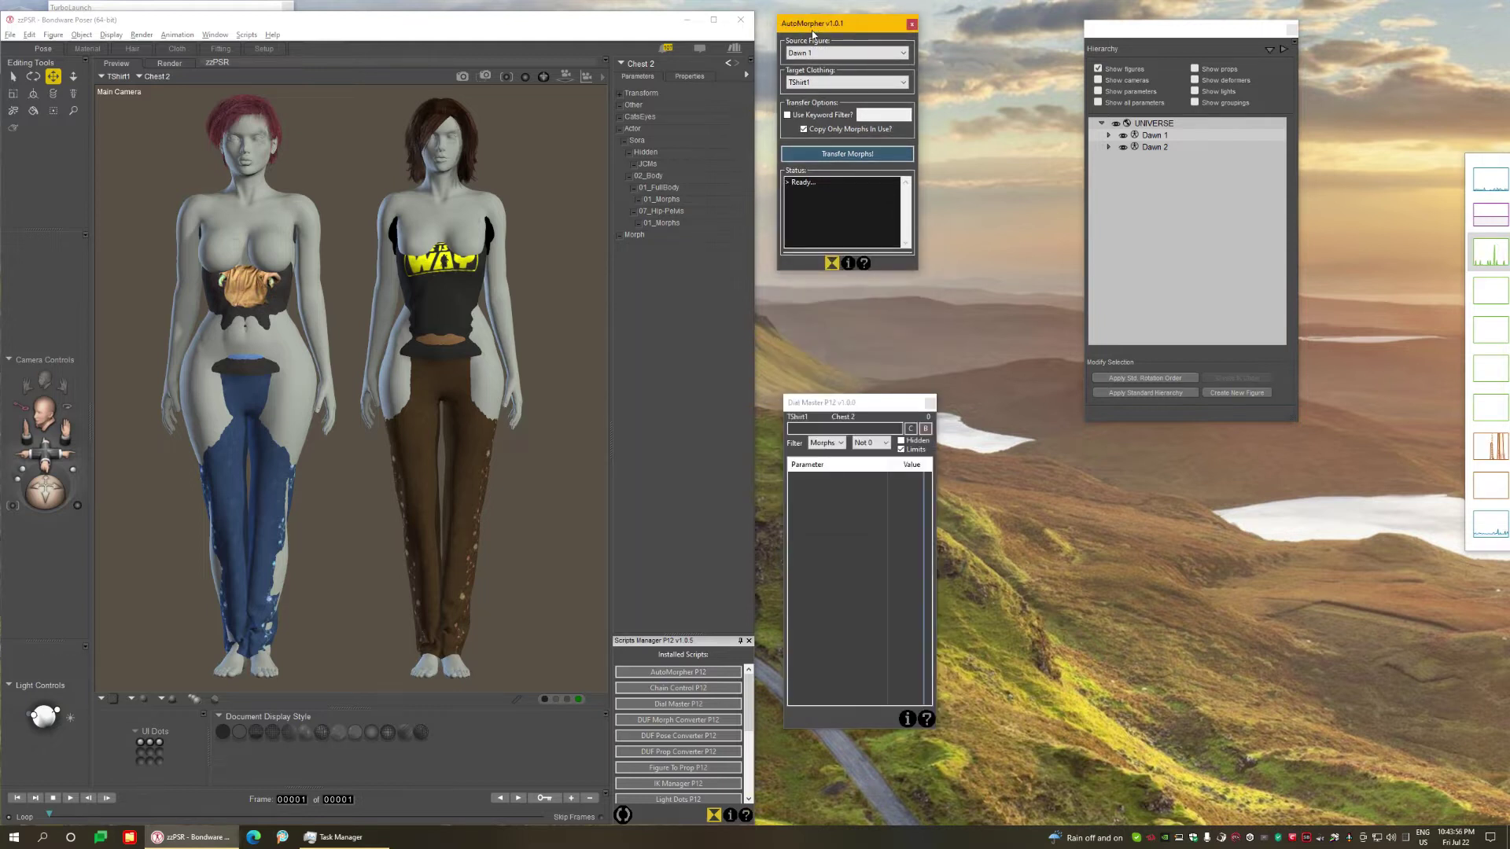
# Set AutoMorpher's Source Figure to Dawn 1 and Target Clothing to TShirt1.
pyautogui.click(840, 53)
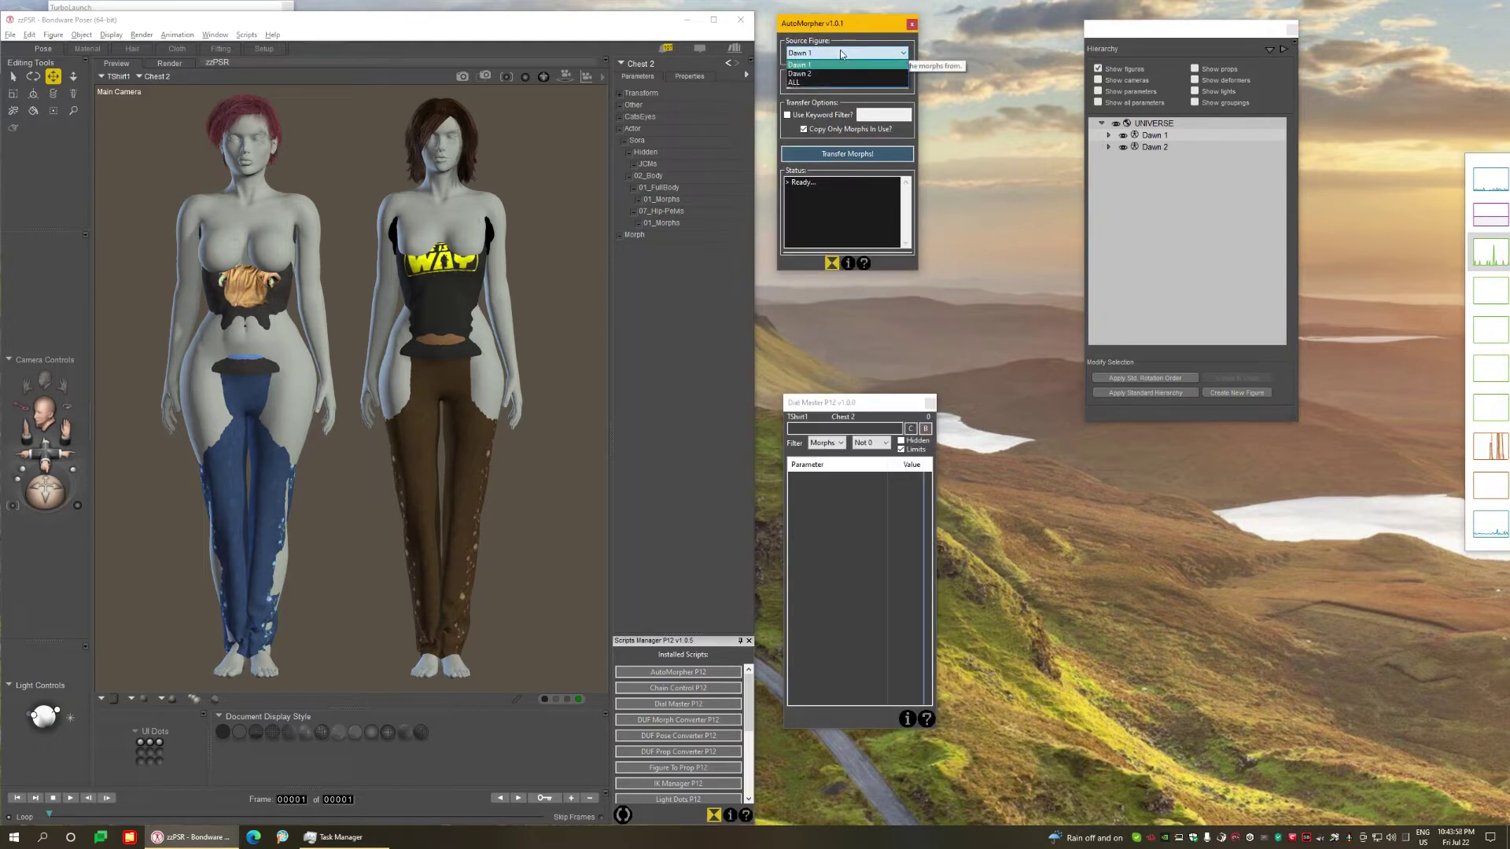
pyautogui.click(798, 64)
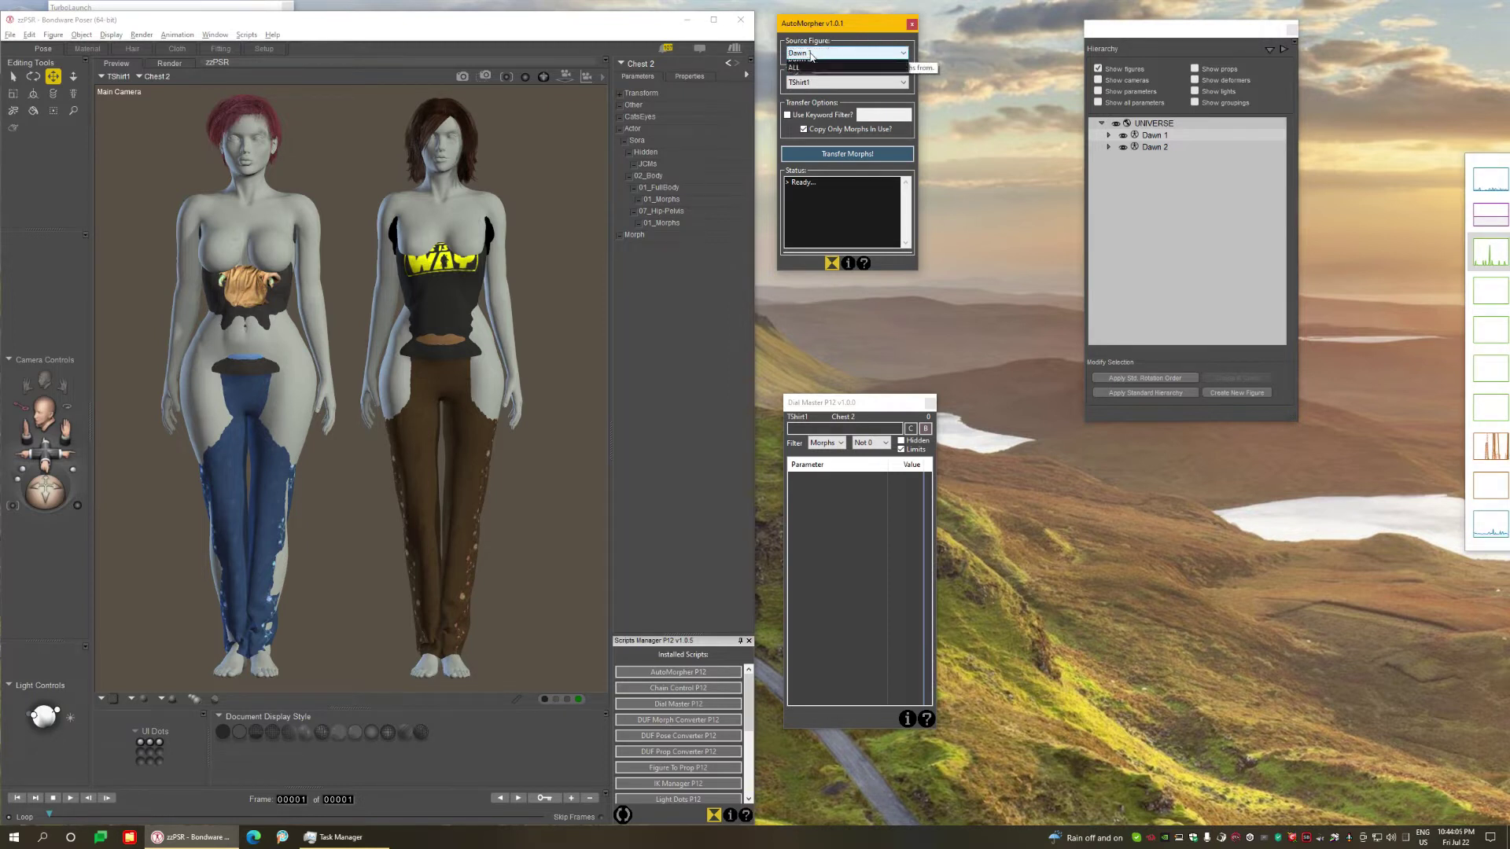
pyautogui.click(810, 53)
pyautogui.click(805, 68)
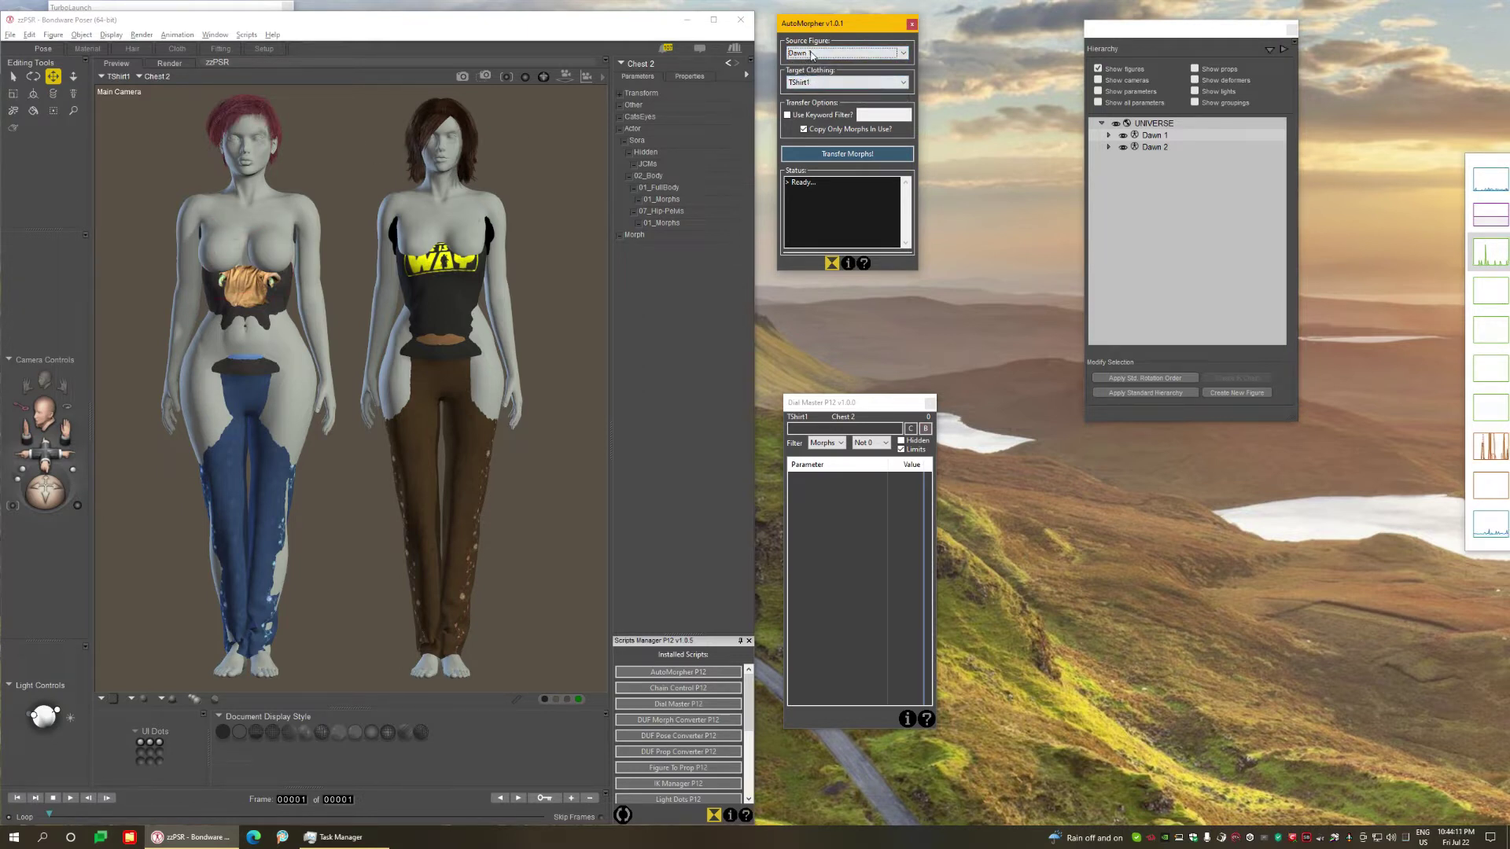
pyautogui.click(810, 81)
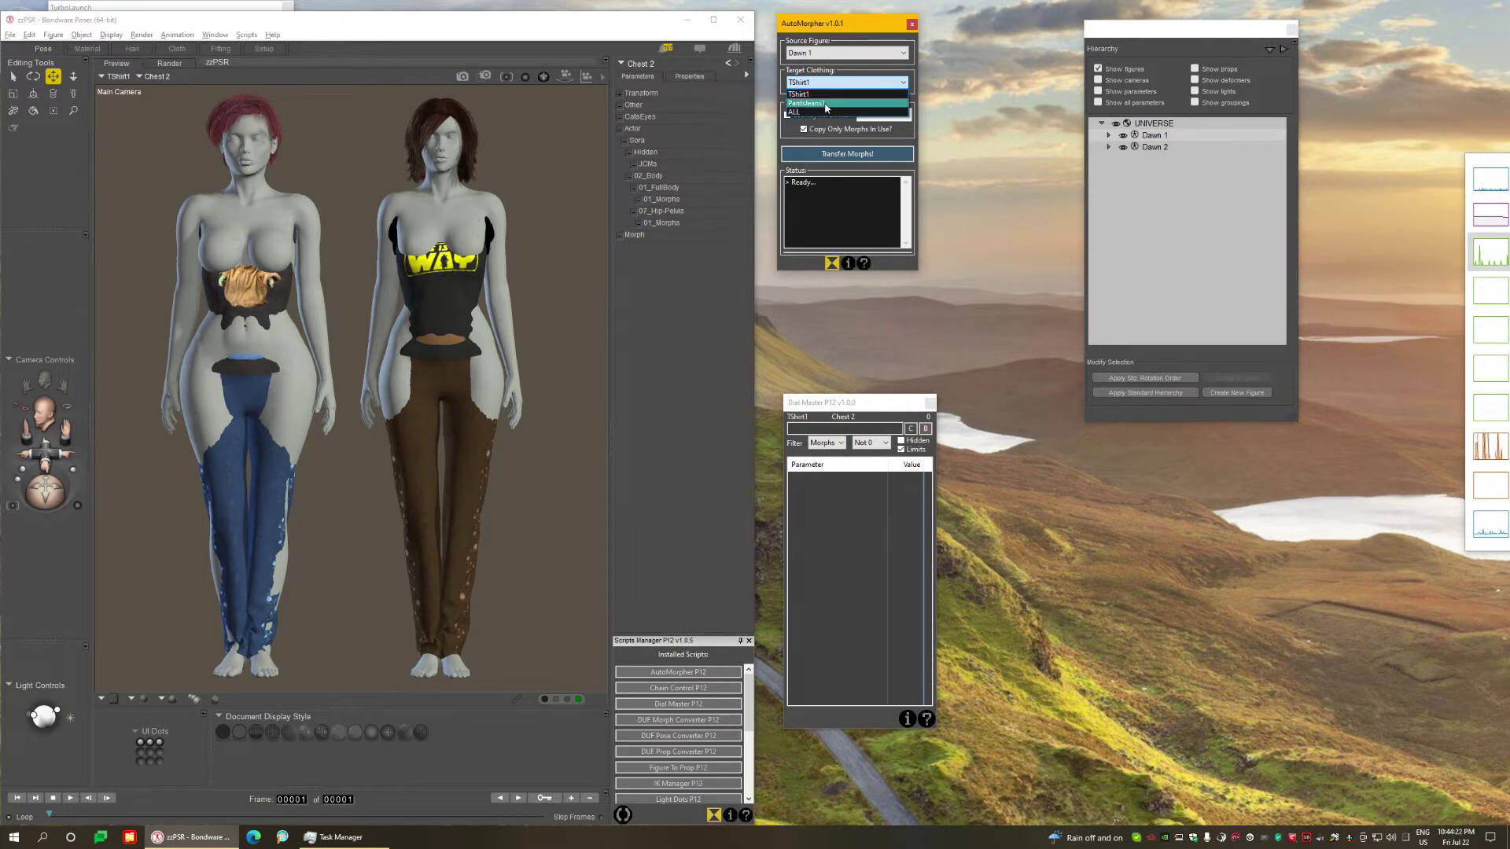
pyautogui.click(818, 95)
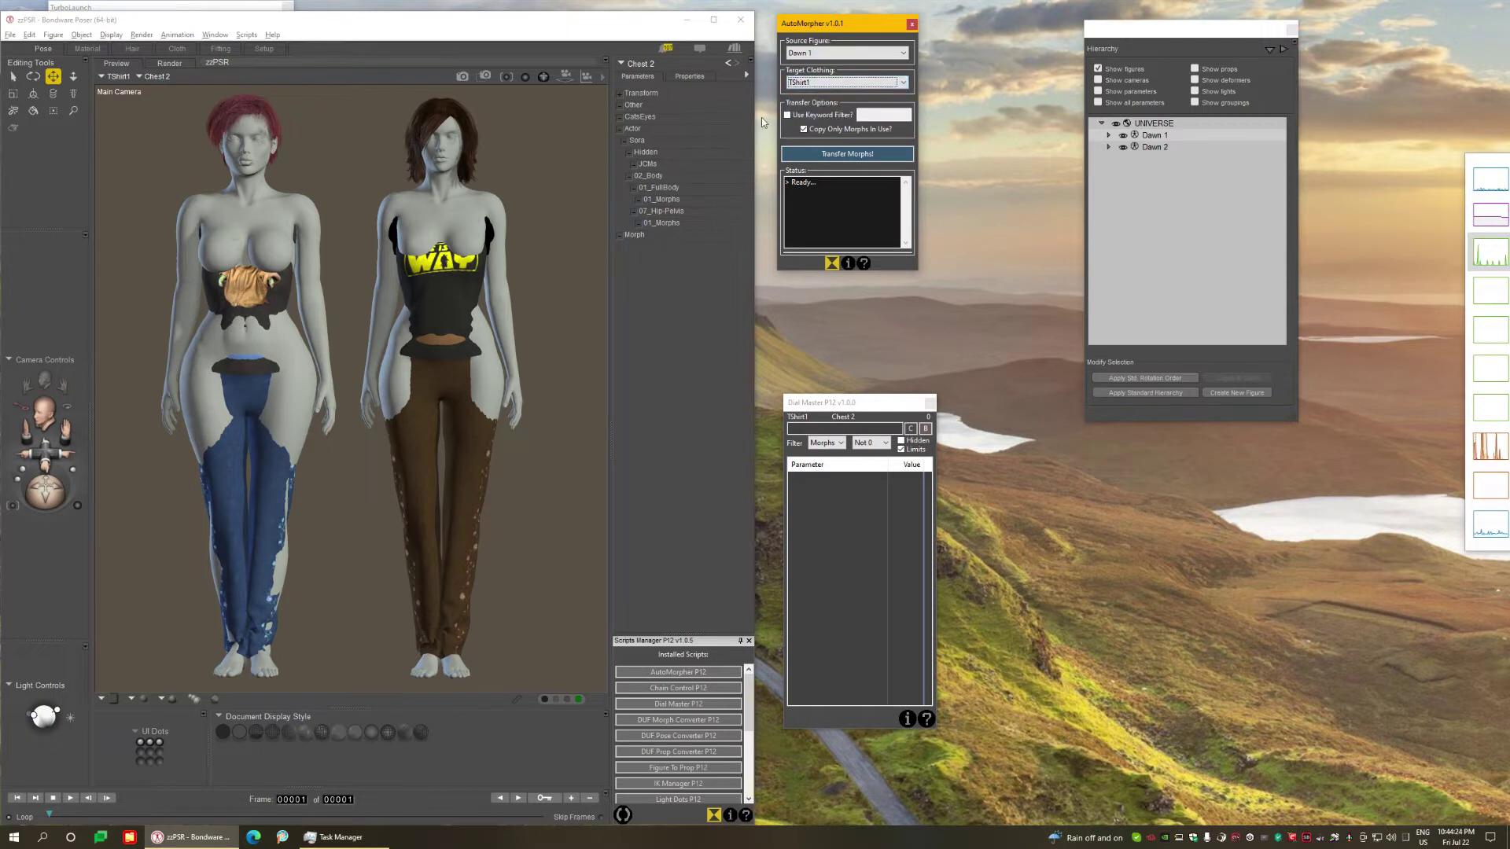
# Review the target clothing choices while selecting Dawn 1's jeans, T-shirt and body in the scene.
pyautogui.click(280, 483)
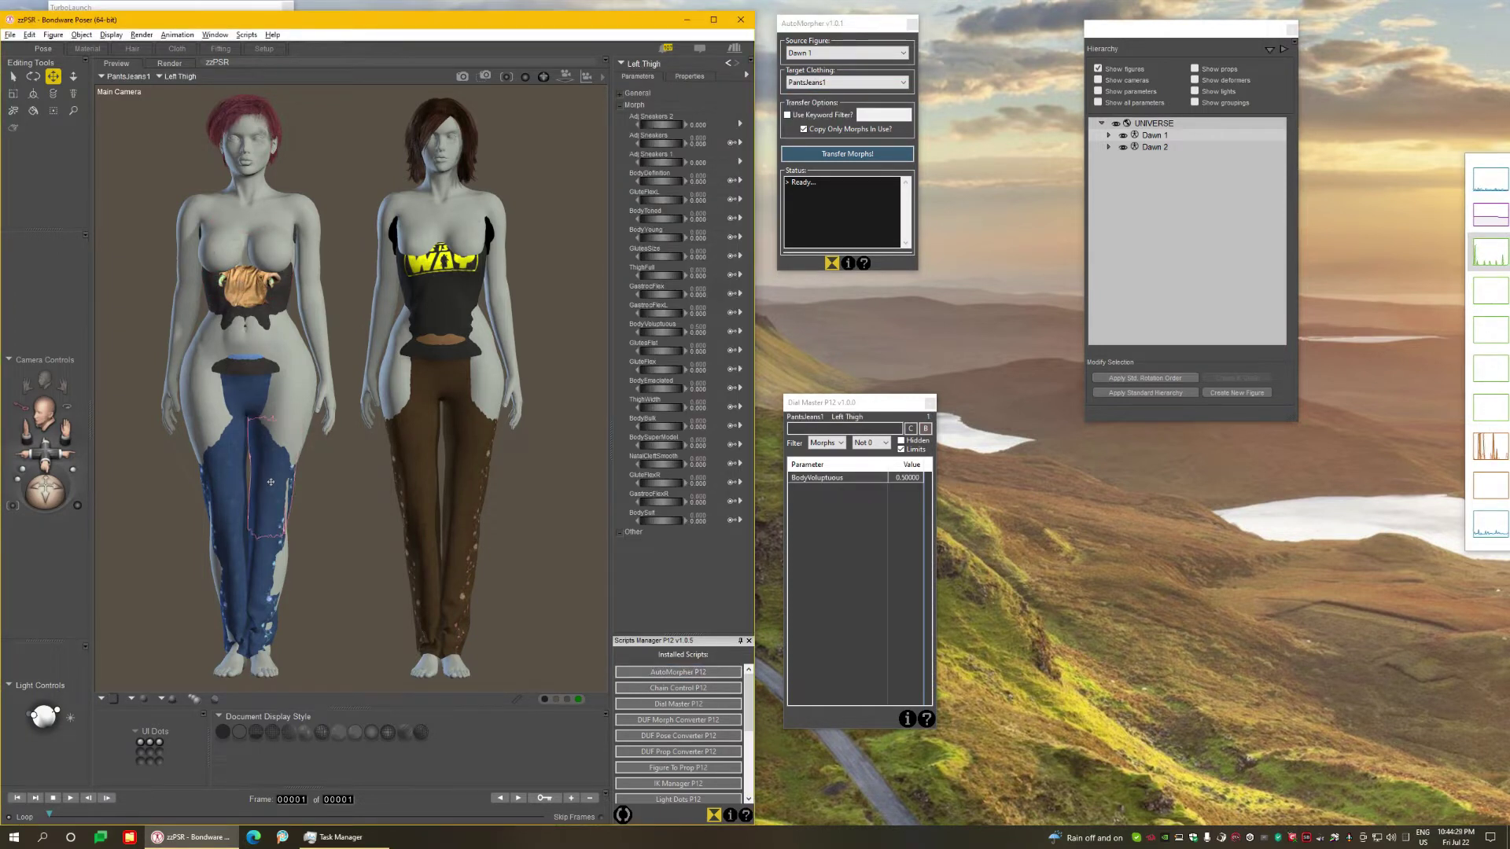
pyautogui.click(845, 82)
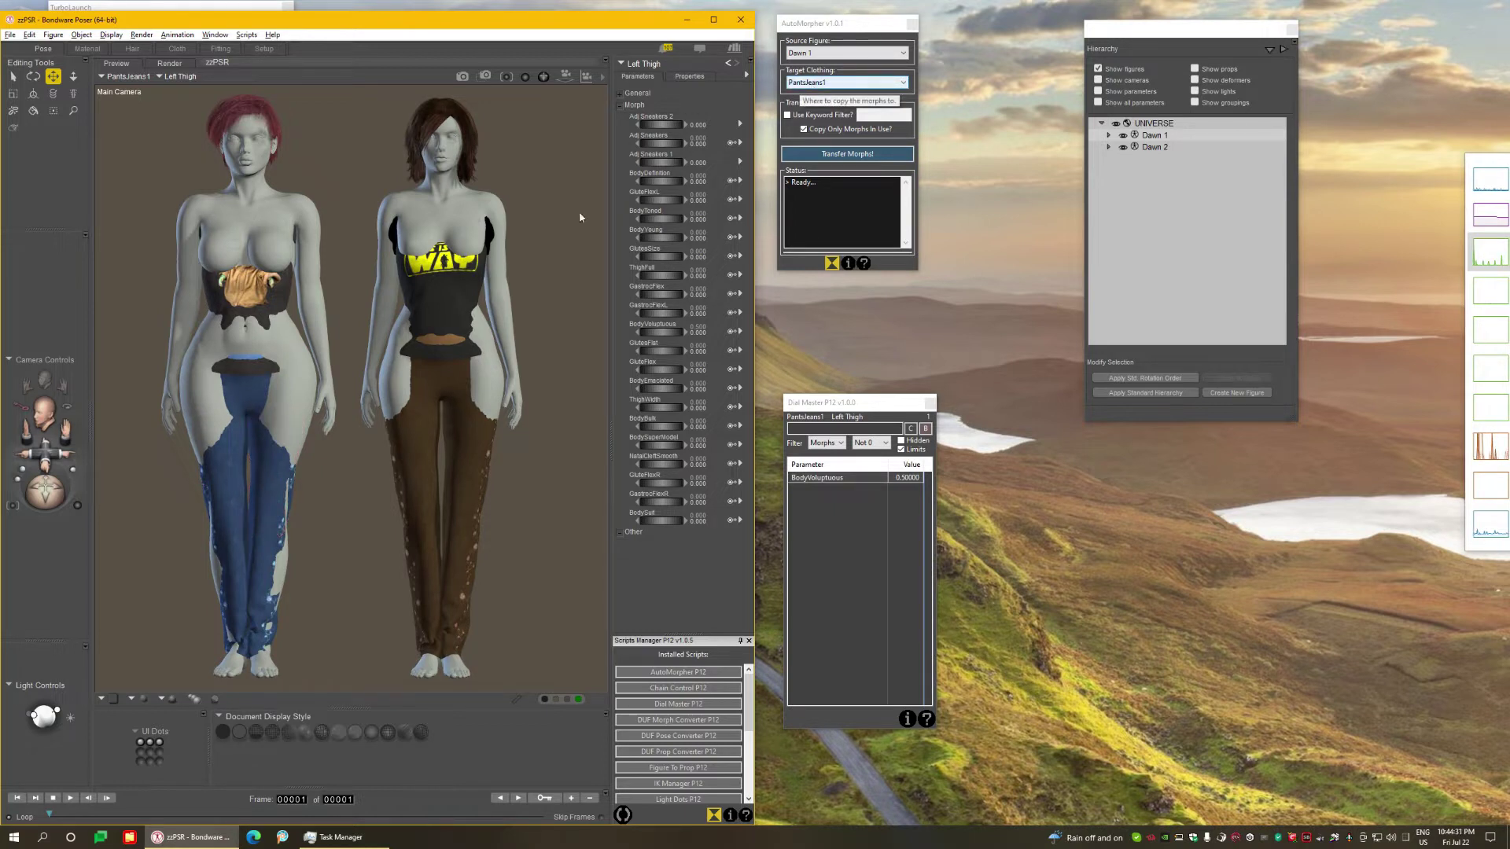
pyautogui.click(847, 103)
pyautogui.click(220, 293)
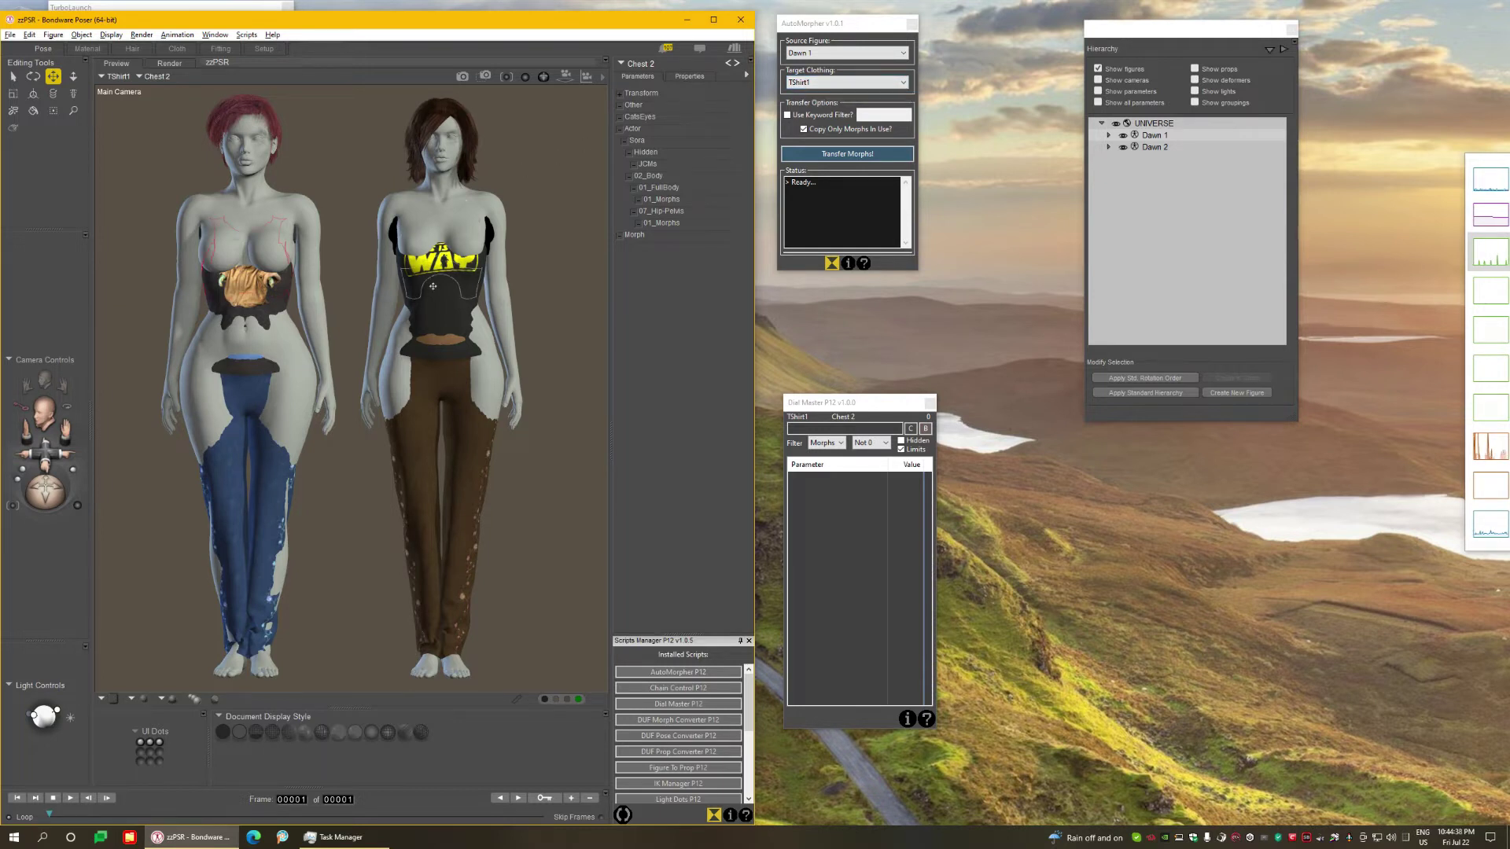
pyautogui.click(442, 256)
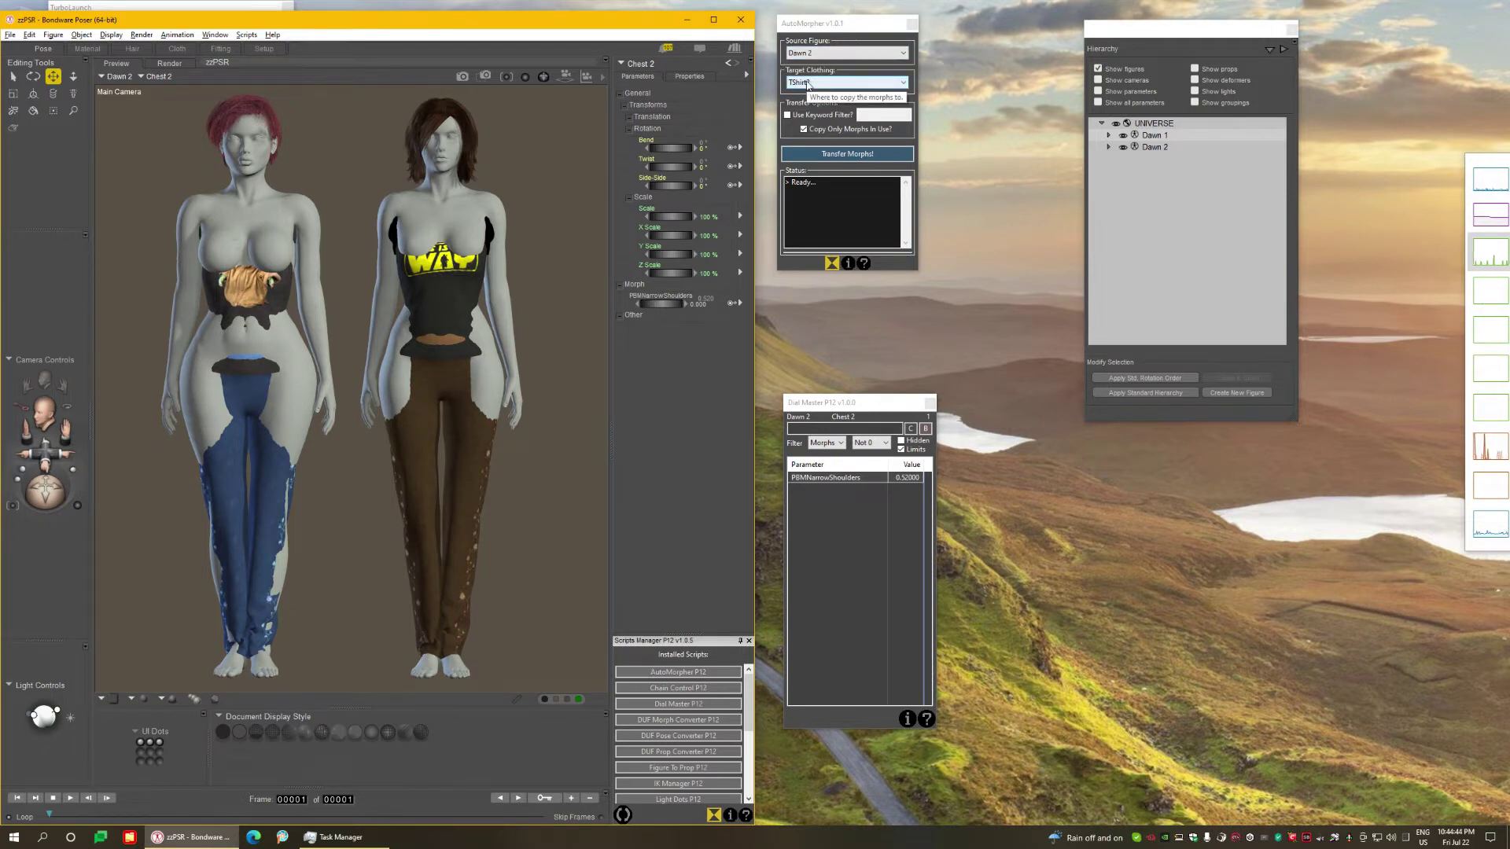
pyautogui.click(305, 209)
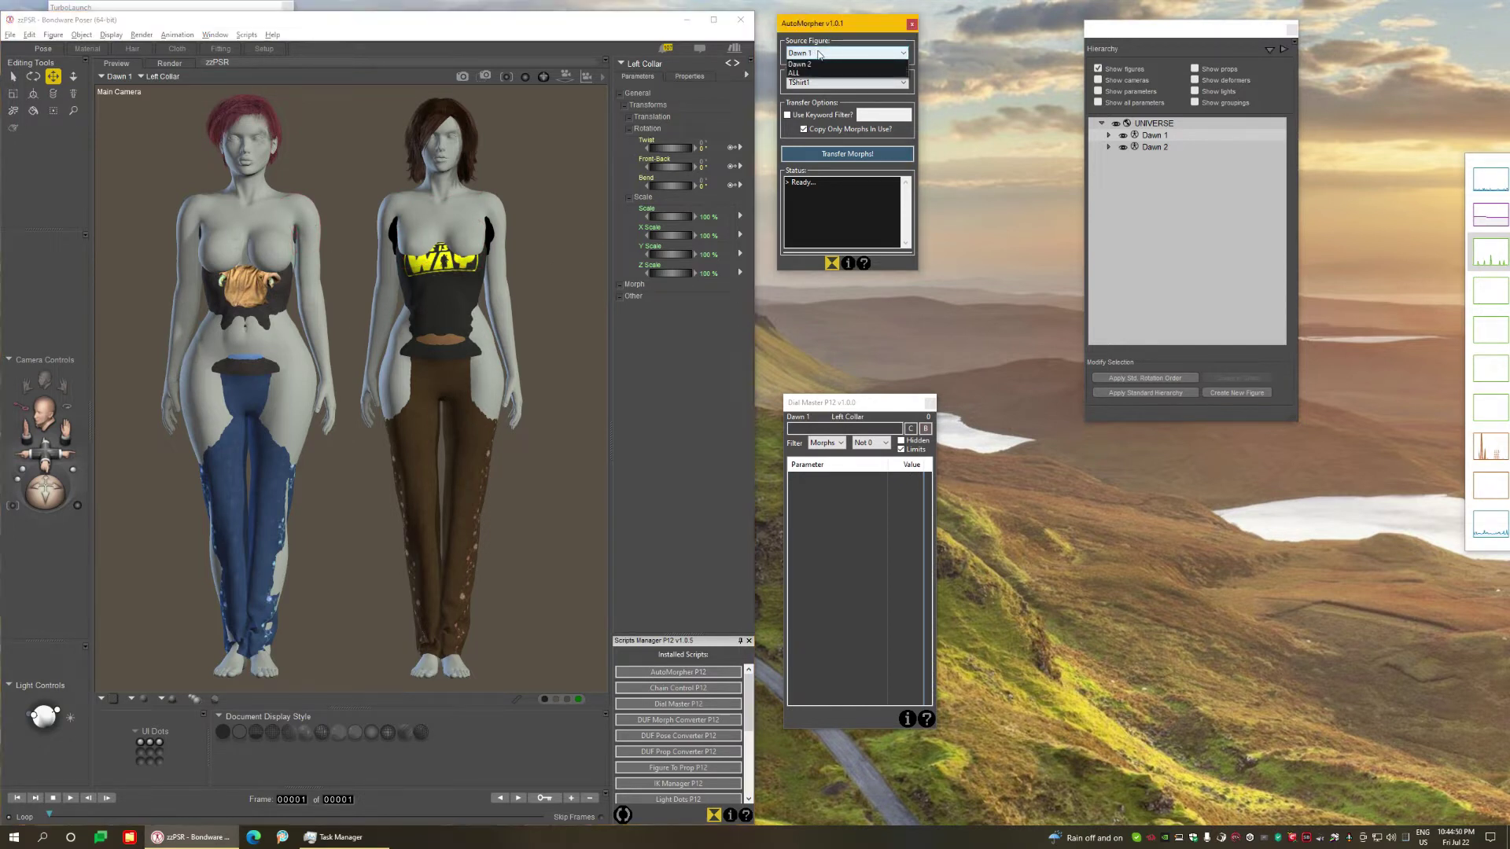
pyautogui.click(819, 71)
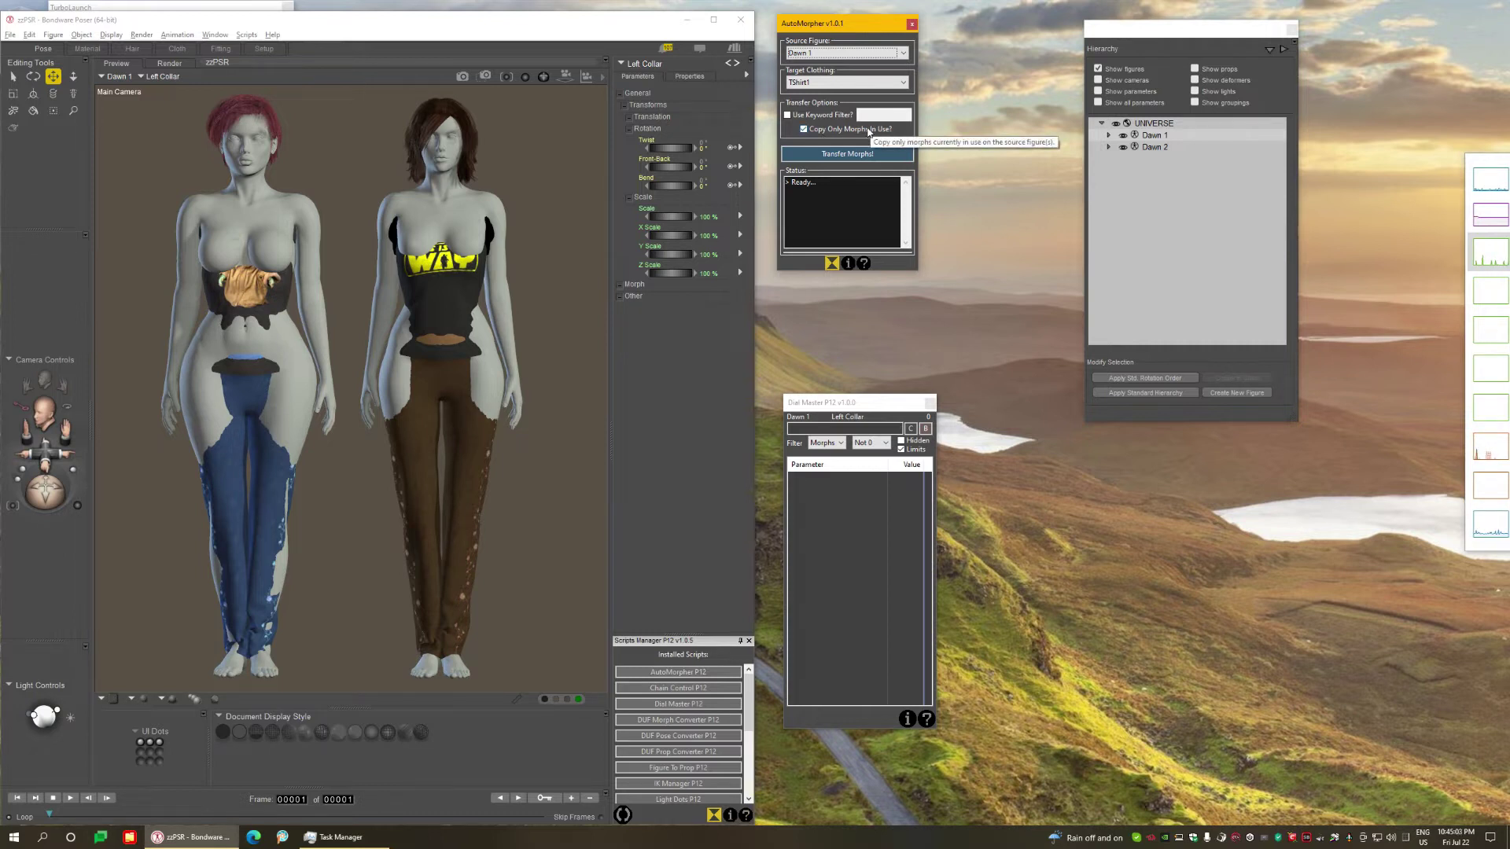
# Select Dawn 1 in the Hierarchy so Dial Master lists EyeSize, BodyVoluptuous and ThighAdjustment.
pyautogui.click(1150, 136)
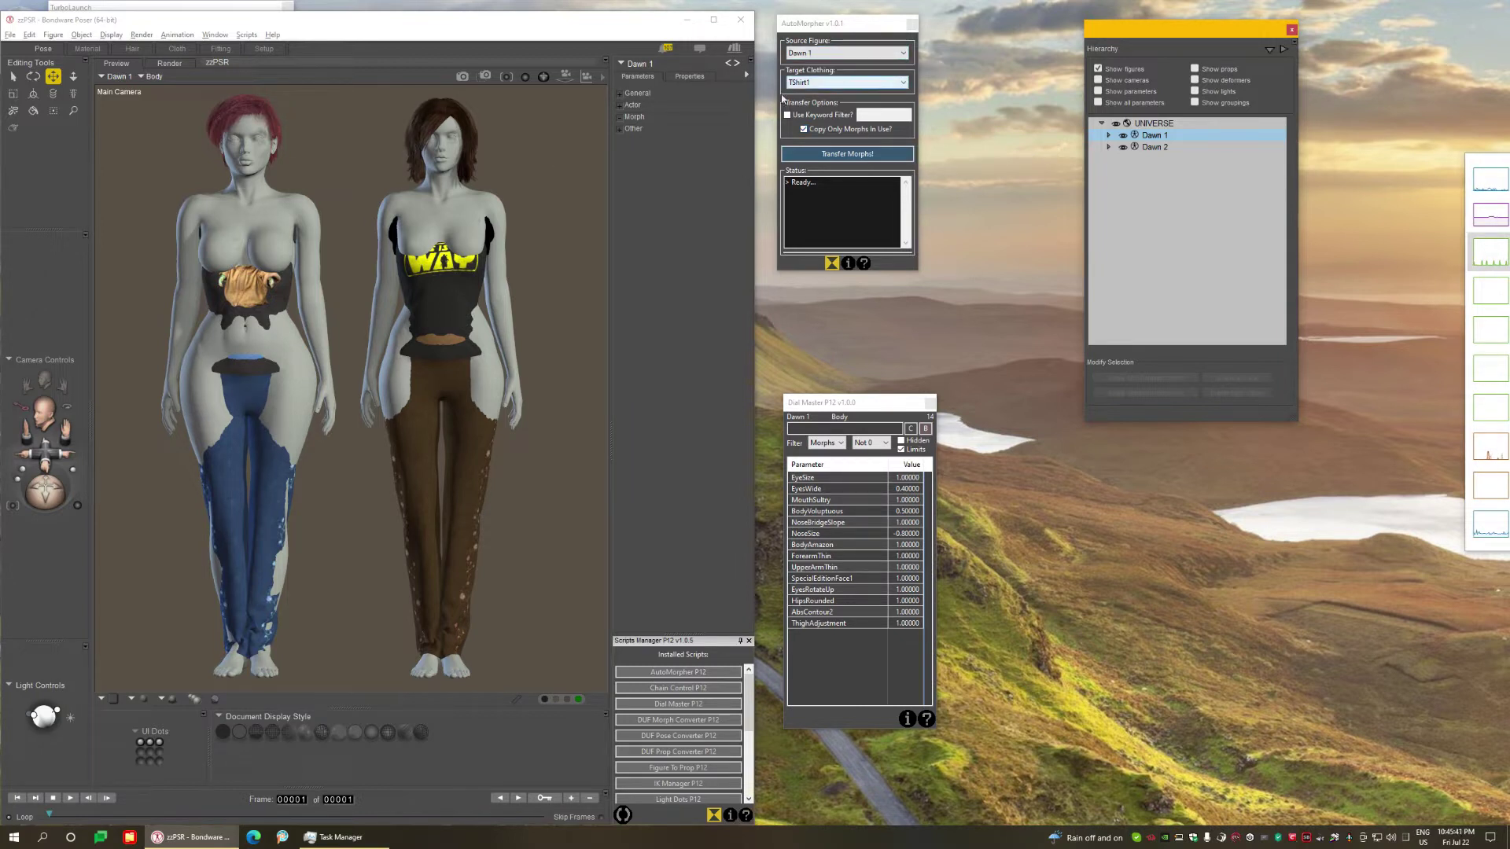
# Transfer Dawn 1's five morphs to TShirt1, then inspect the shirt's Left Collar morphs.
pyautogui.click(846, 161)
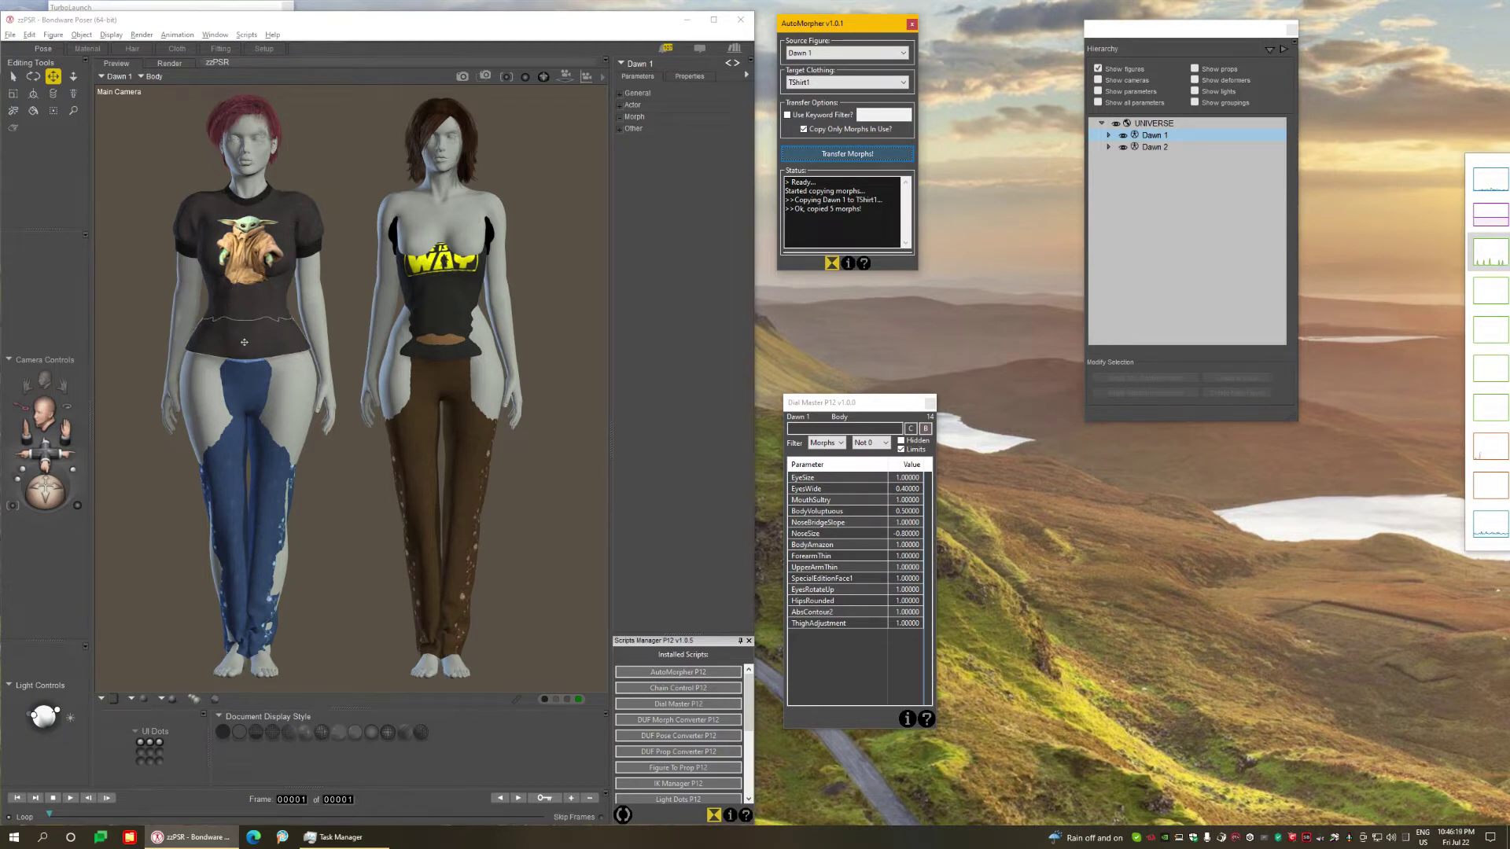
pyautogui.click(244, 342)
pyautogui.click(13, 77)
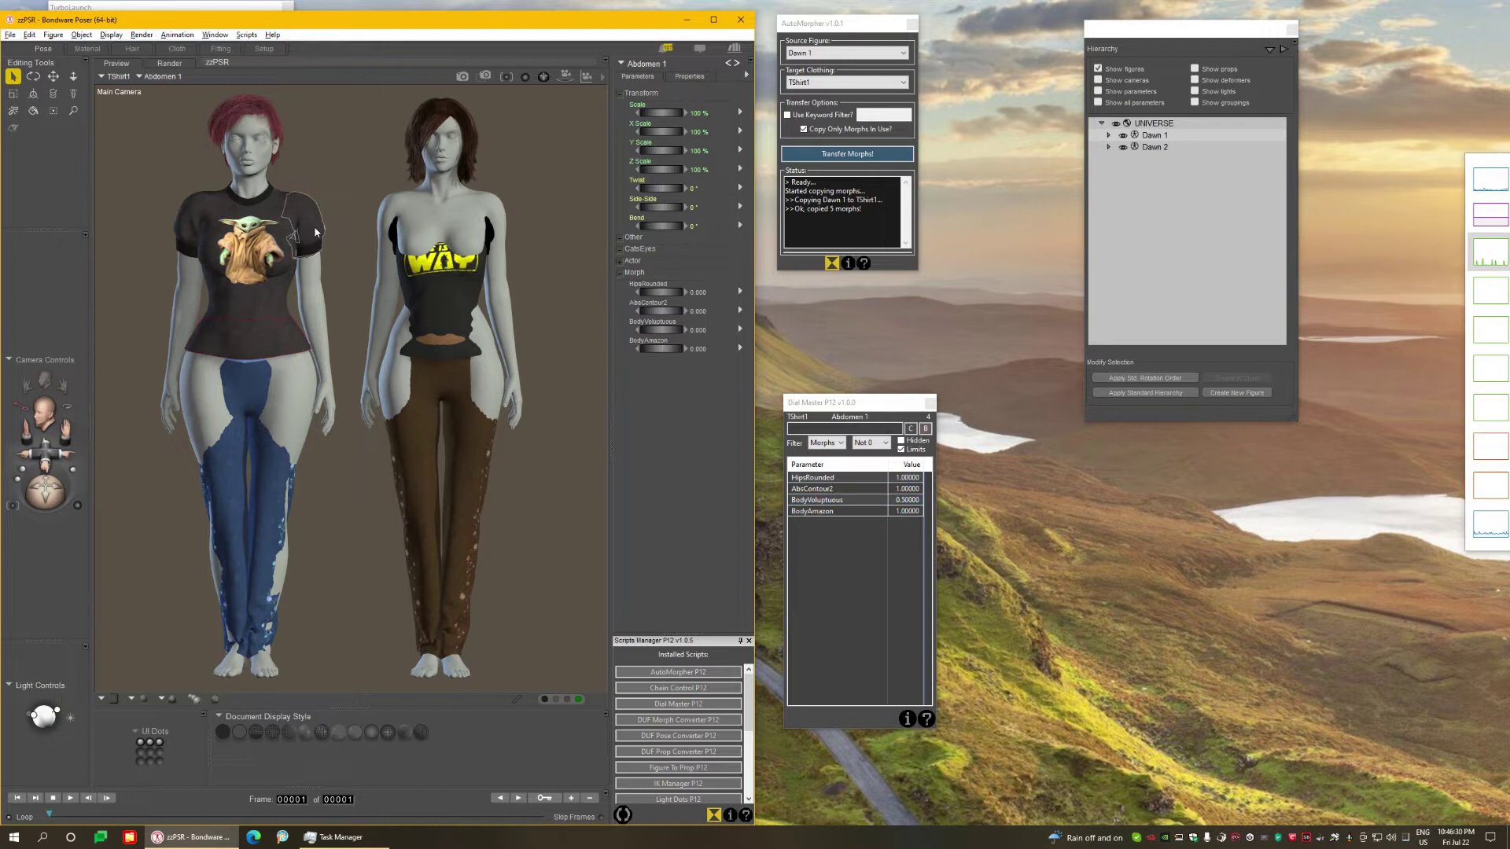
pyautogui.click(314, 257)
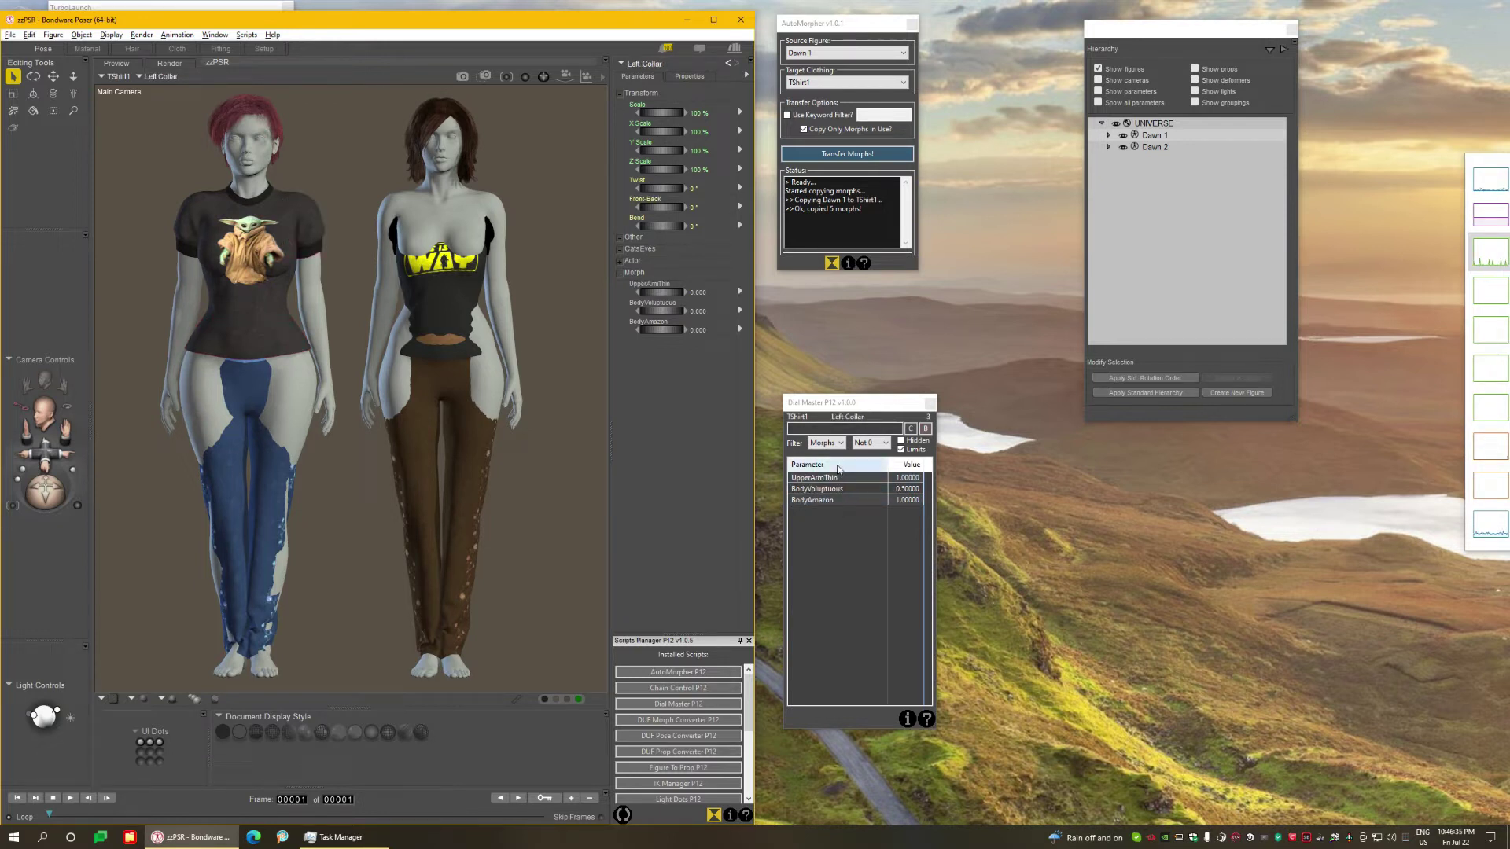
pyautogui.click(254, 203)
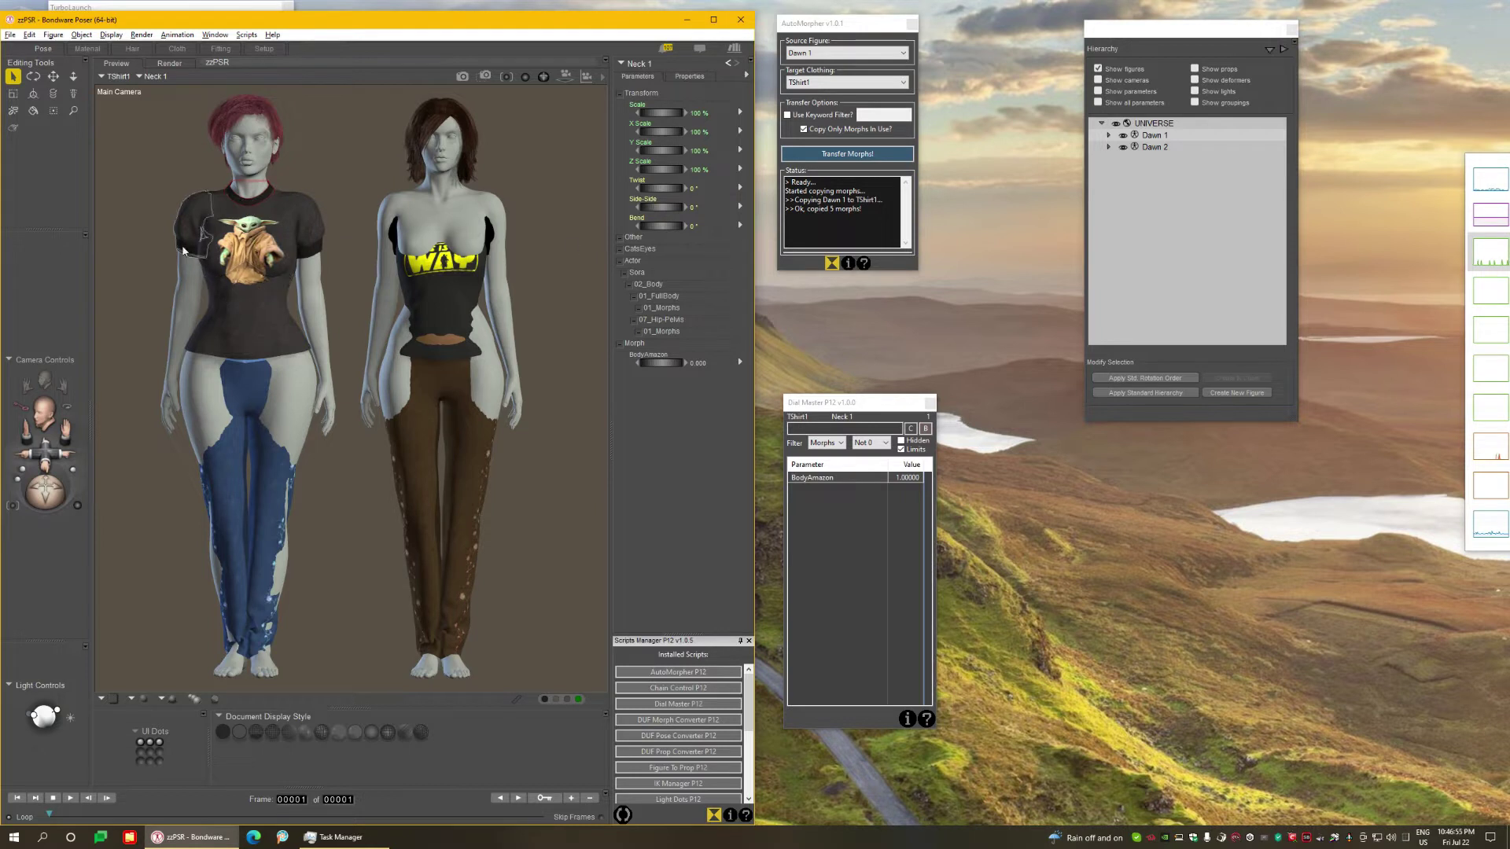
pyautogui.click(255, 339)
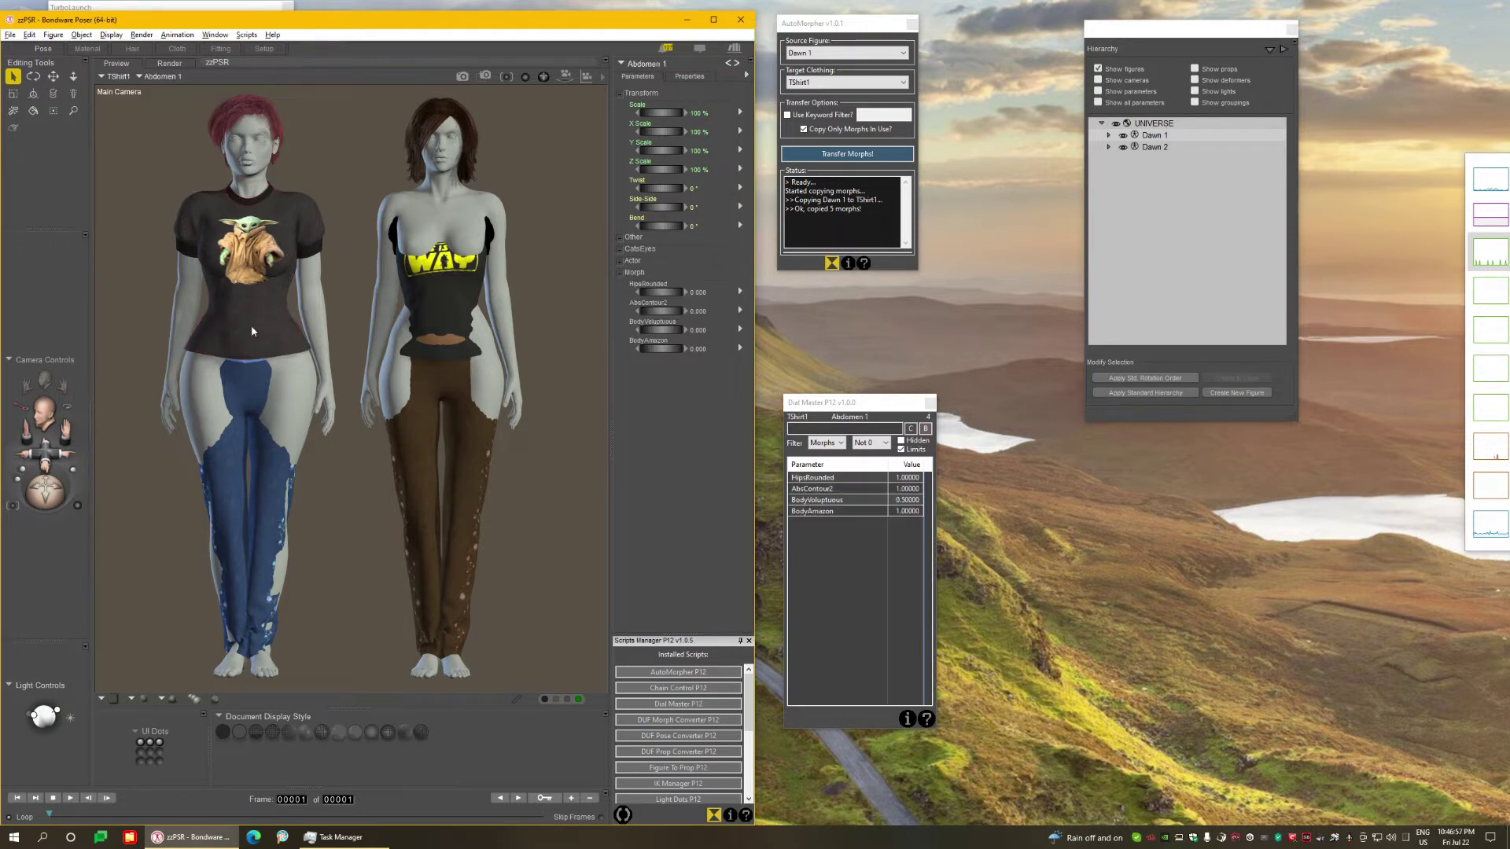
pyautogui.click(273, 310)
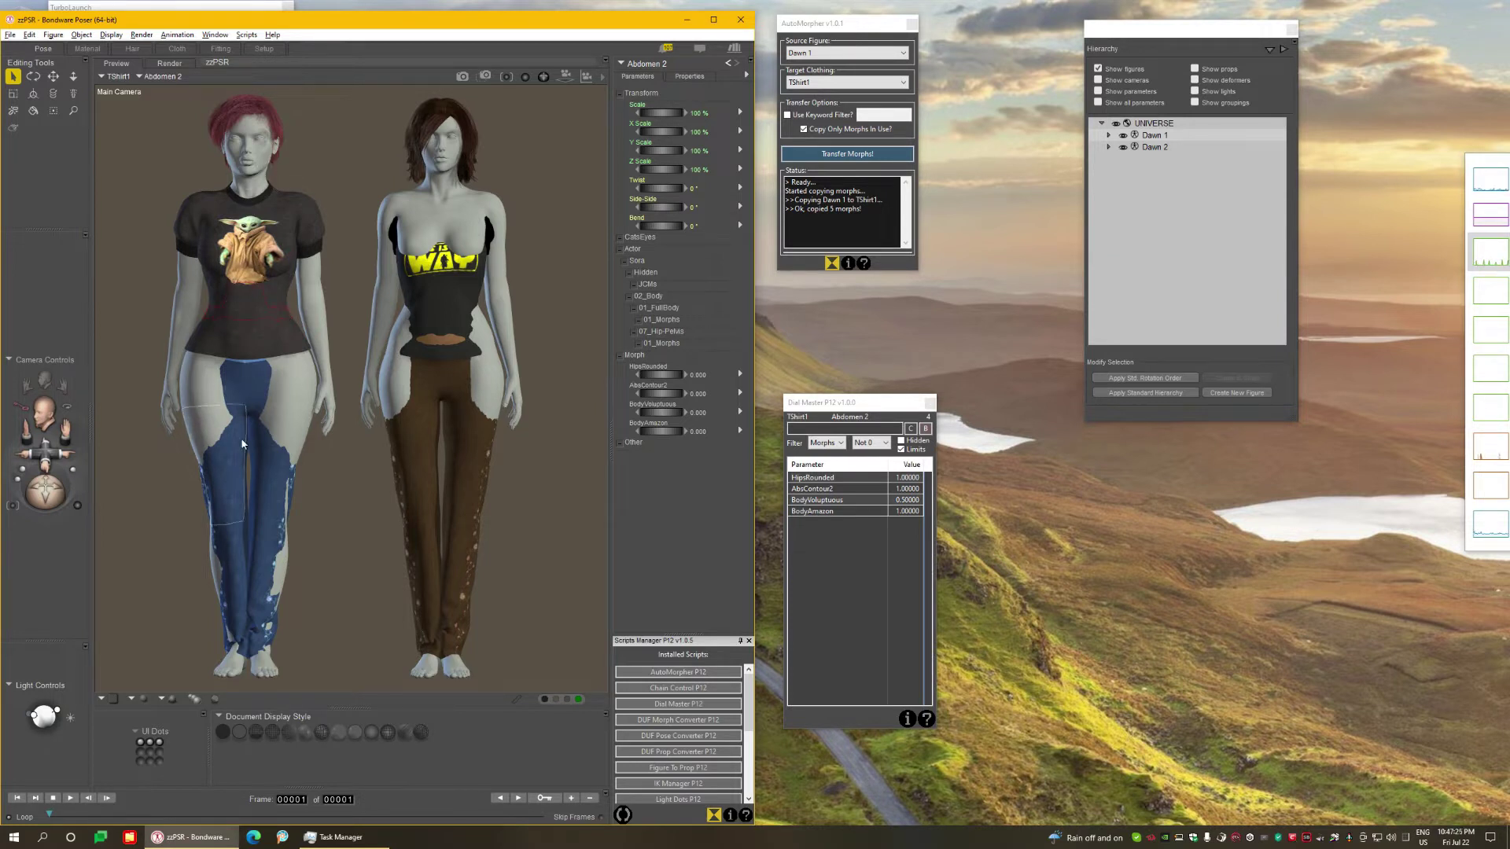
pyautogui.click(812, 83)
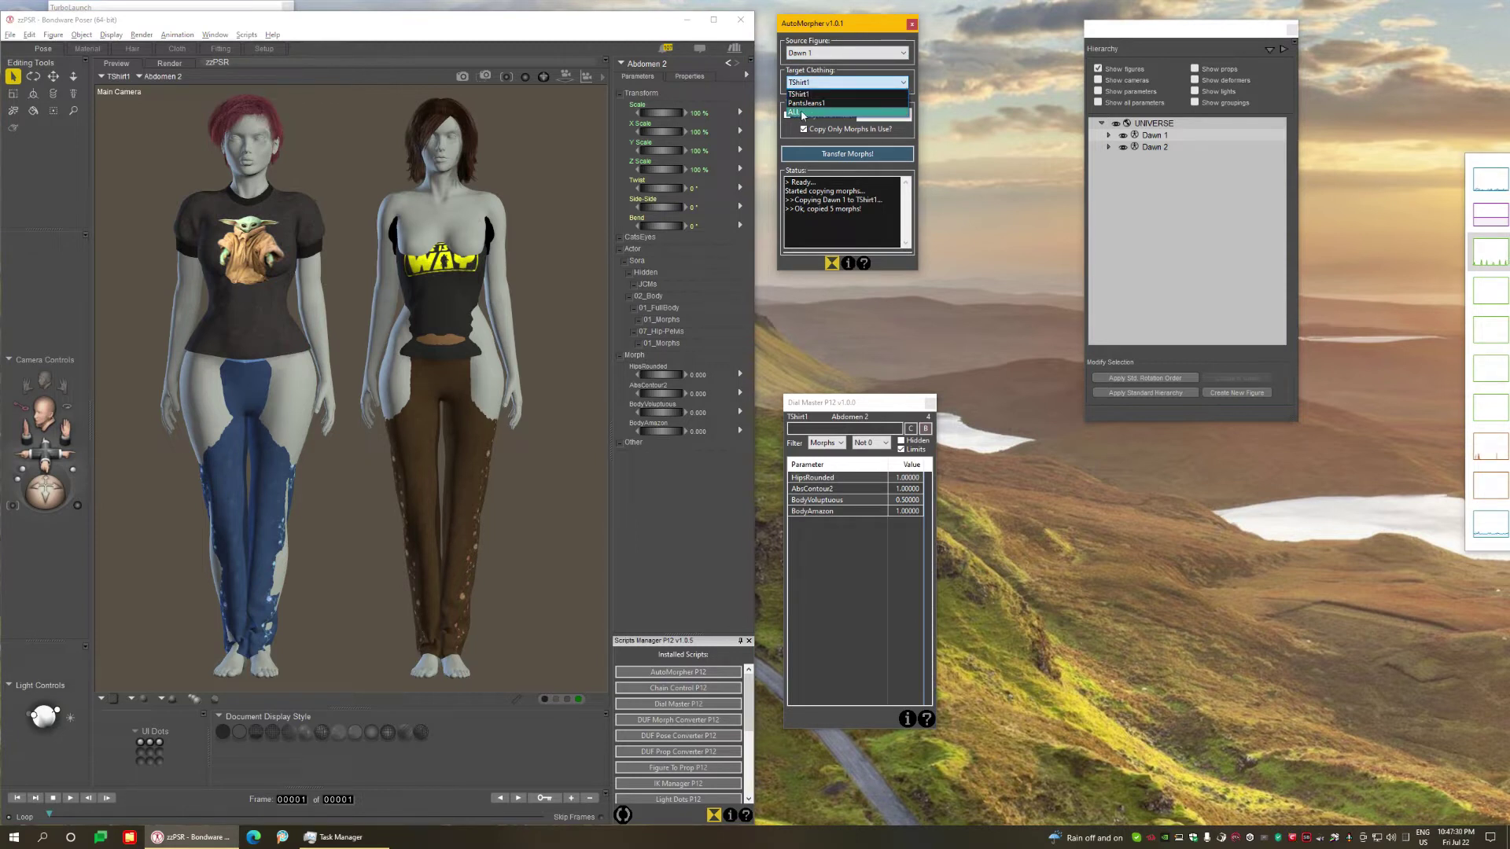
# Set Target Clothing to ALL and transfer Dawn 1's 5 morphs to all her clothing.
pyautogui.click(805, 115)
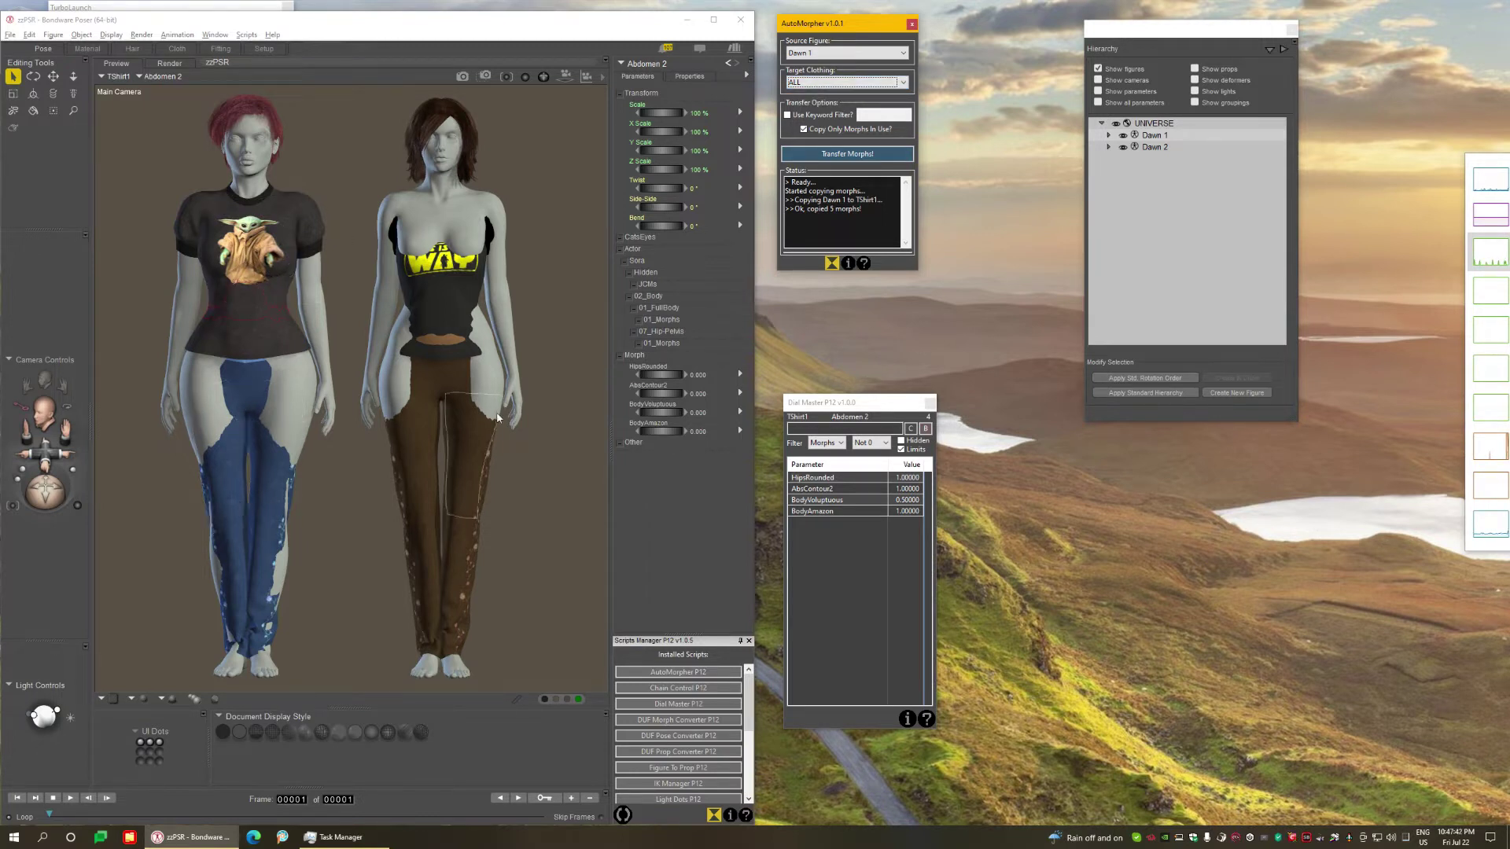
pyautogui.click(833, 156)
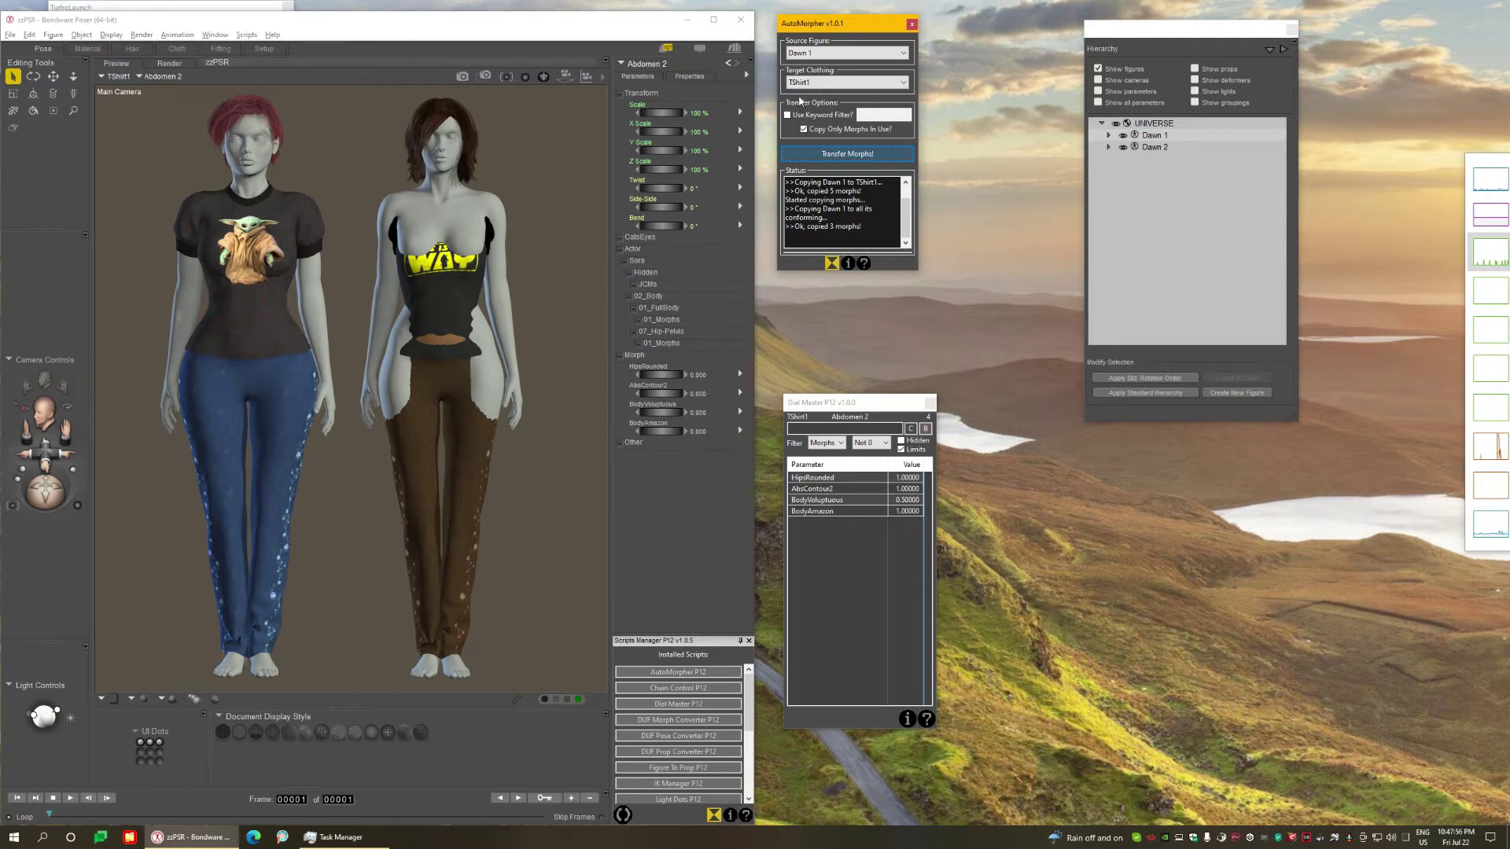
pyautogui.click(833, 81)
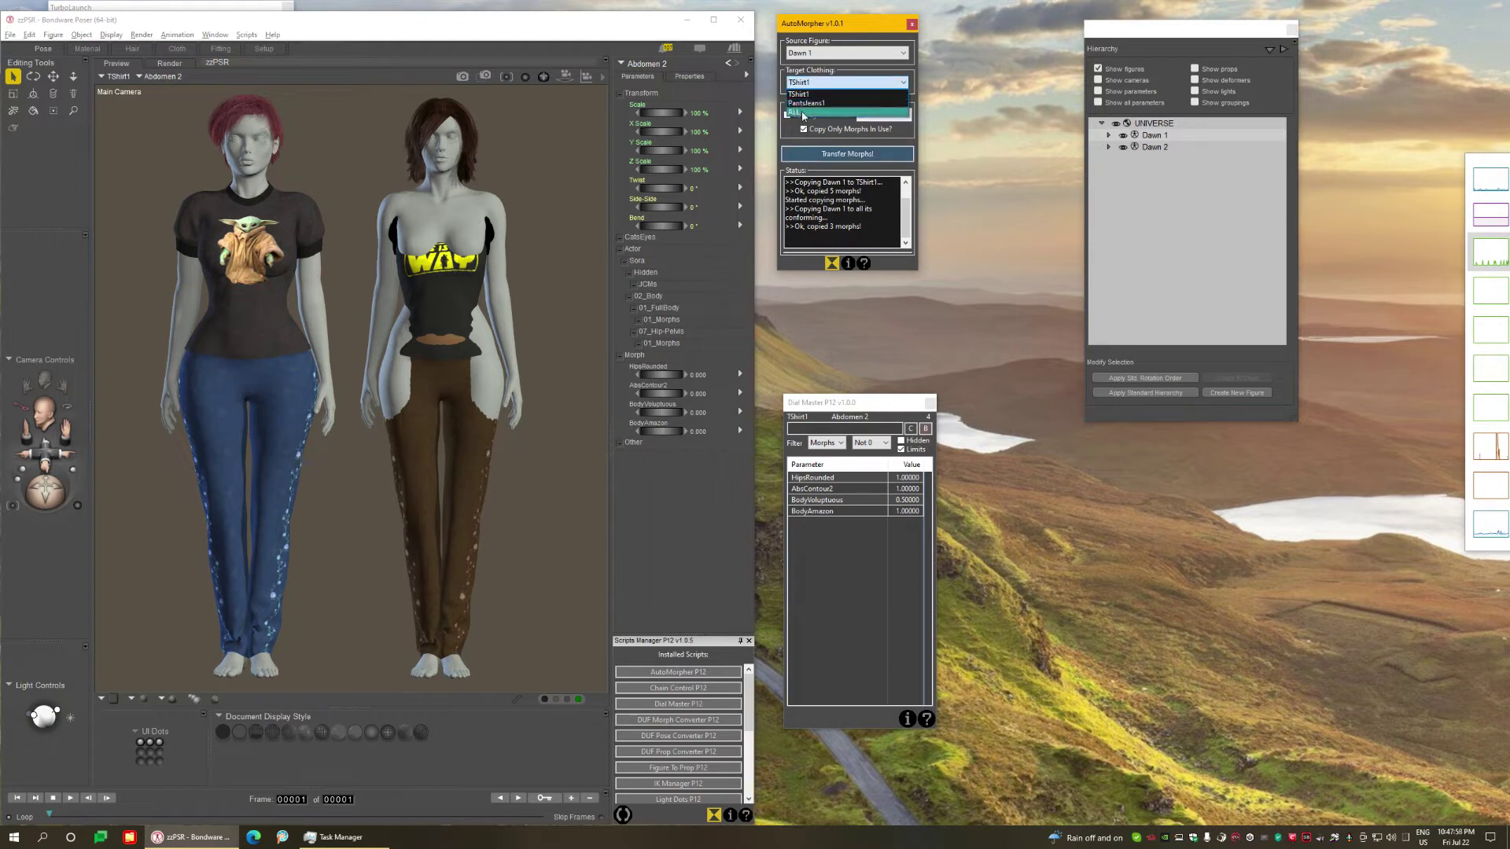
pyautogui.click(810, 102)
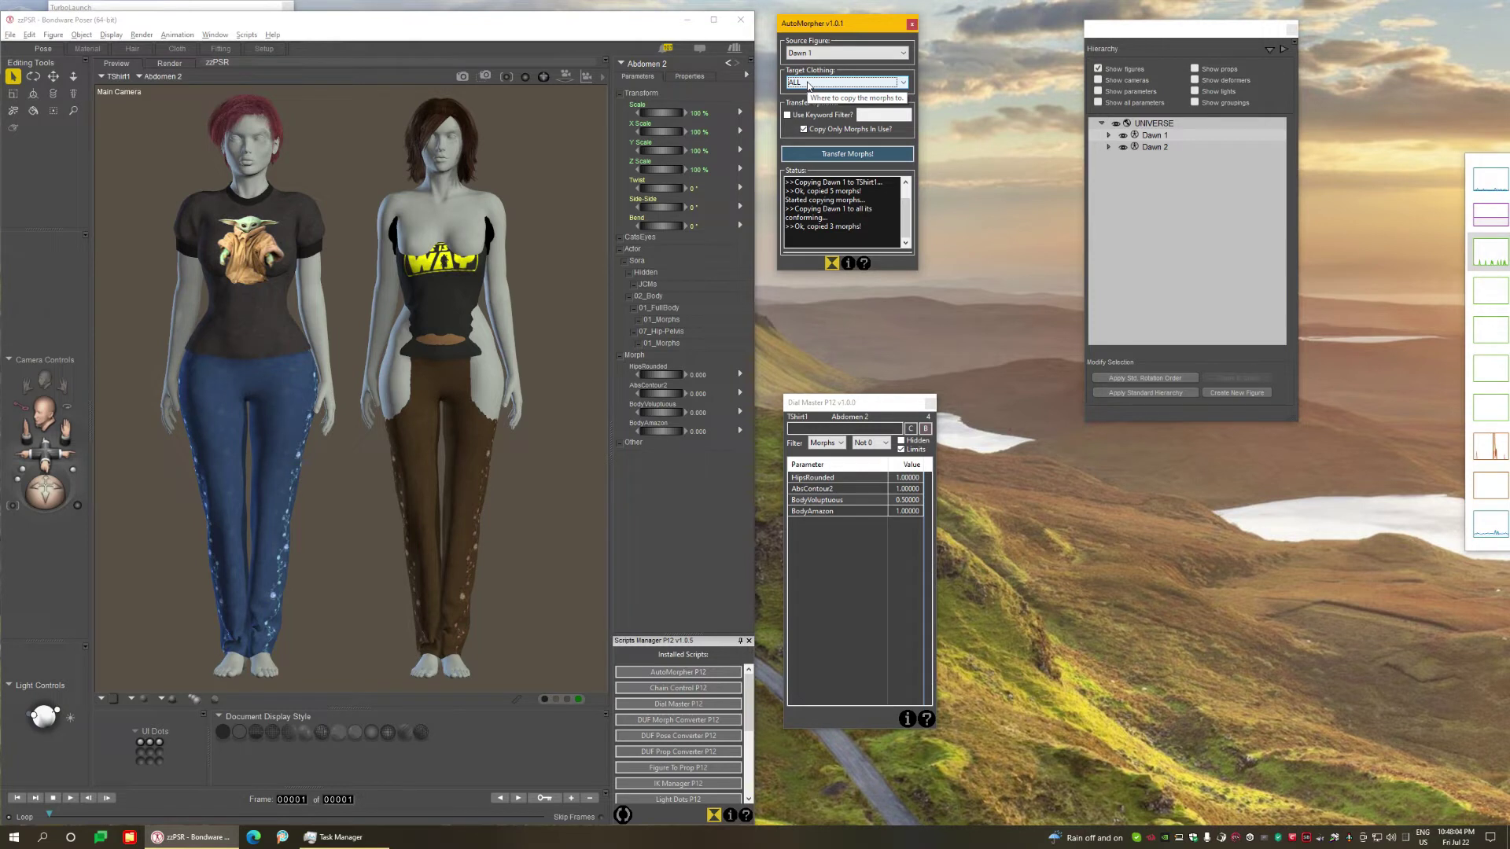
# Select Dawn 2 as source, set Target Clothing to ALL, and transfer her 13 morphs.
pyautogui.click(500, 223)
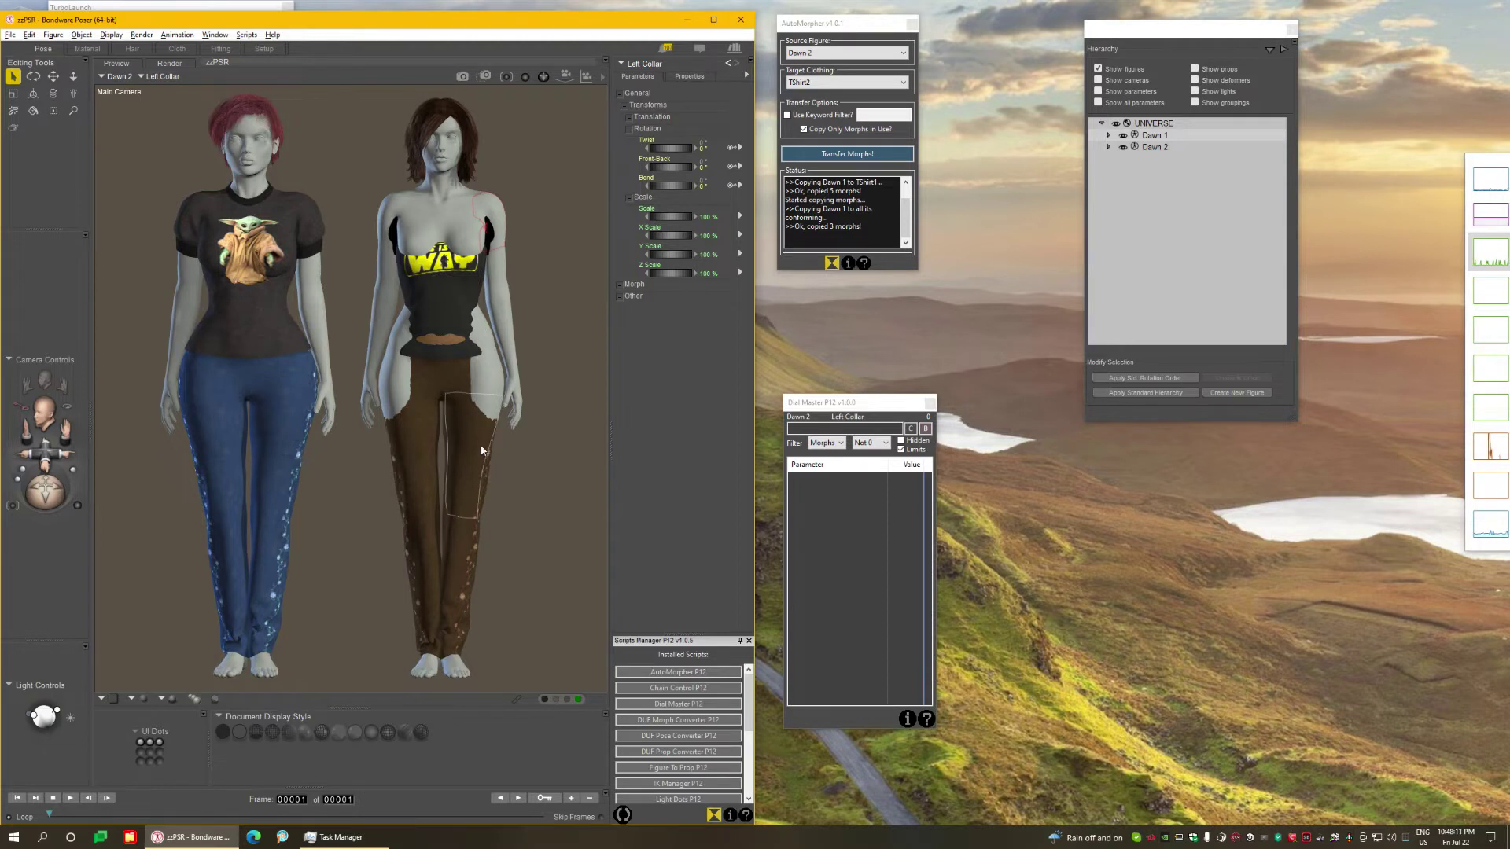
pyautogui.click(476, 167)
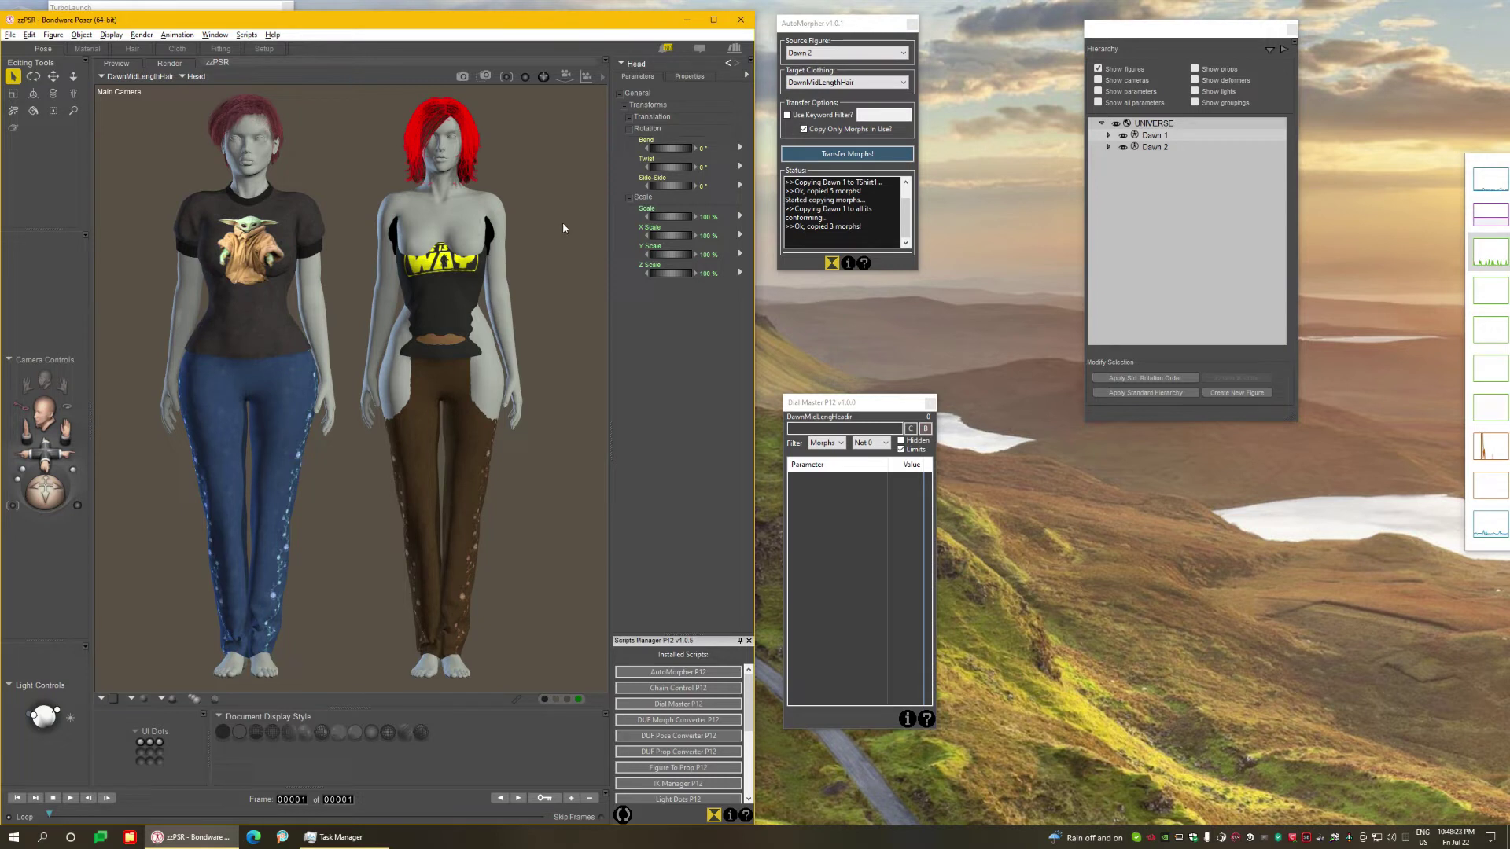
pyautogui.click(484, 203)
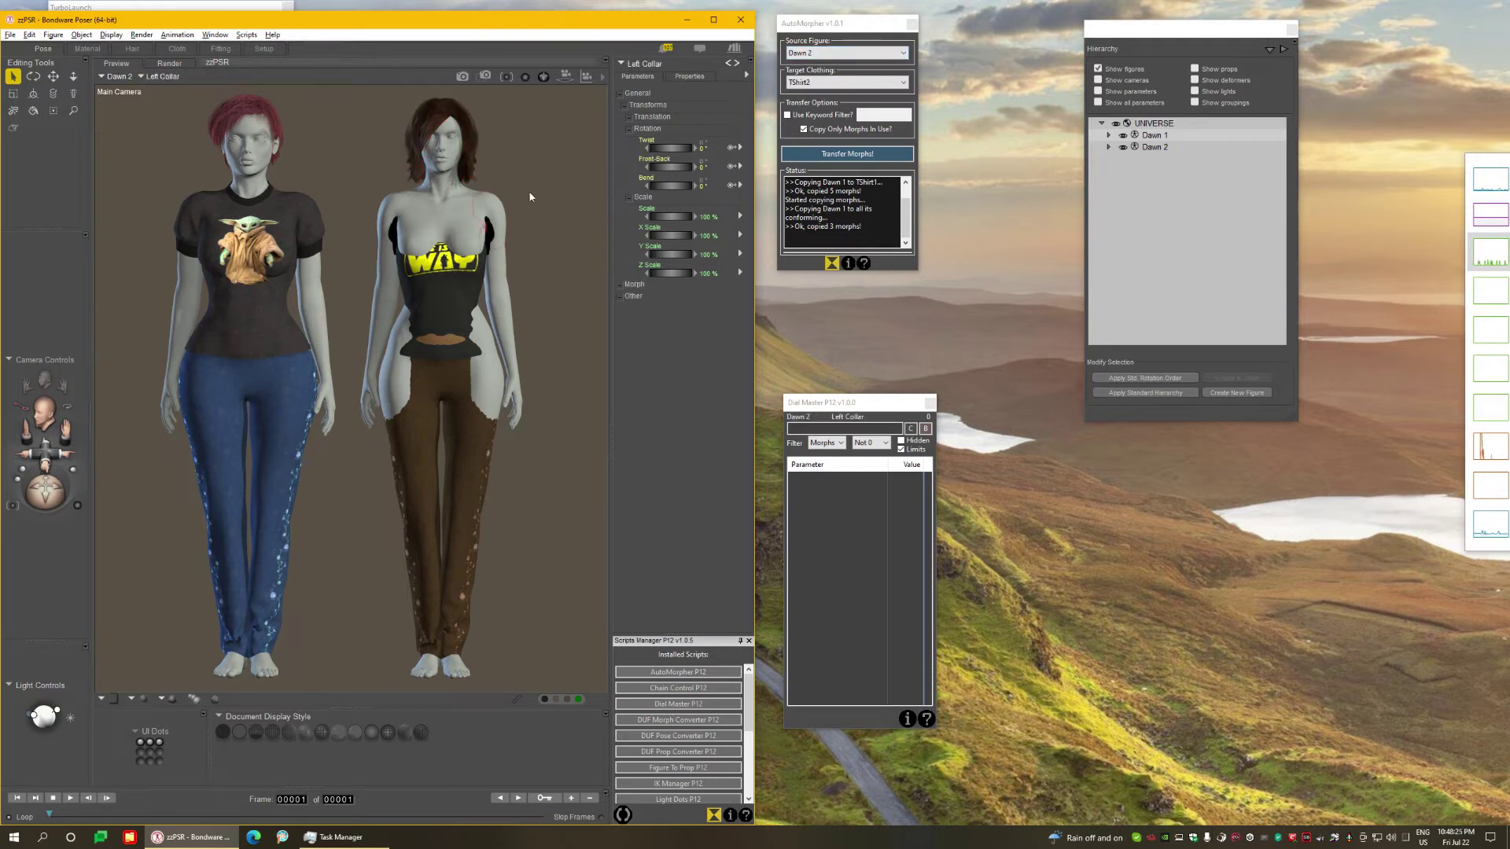
pyautogui.click(846, 82)
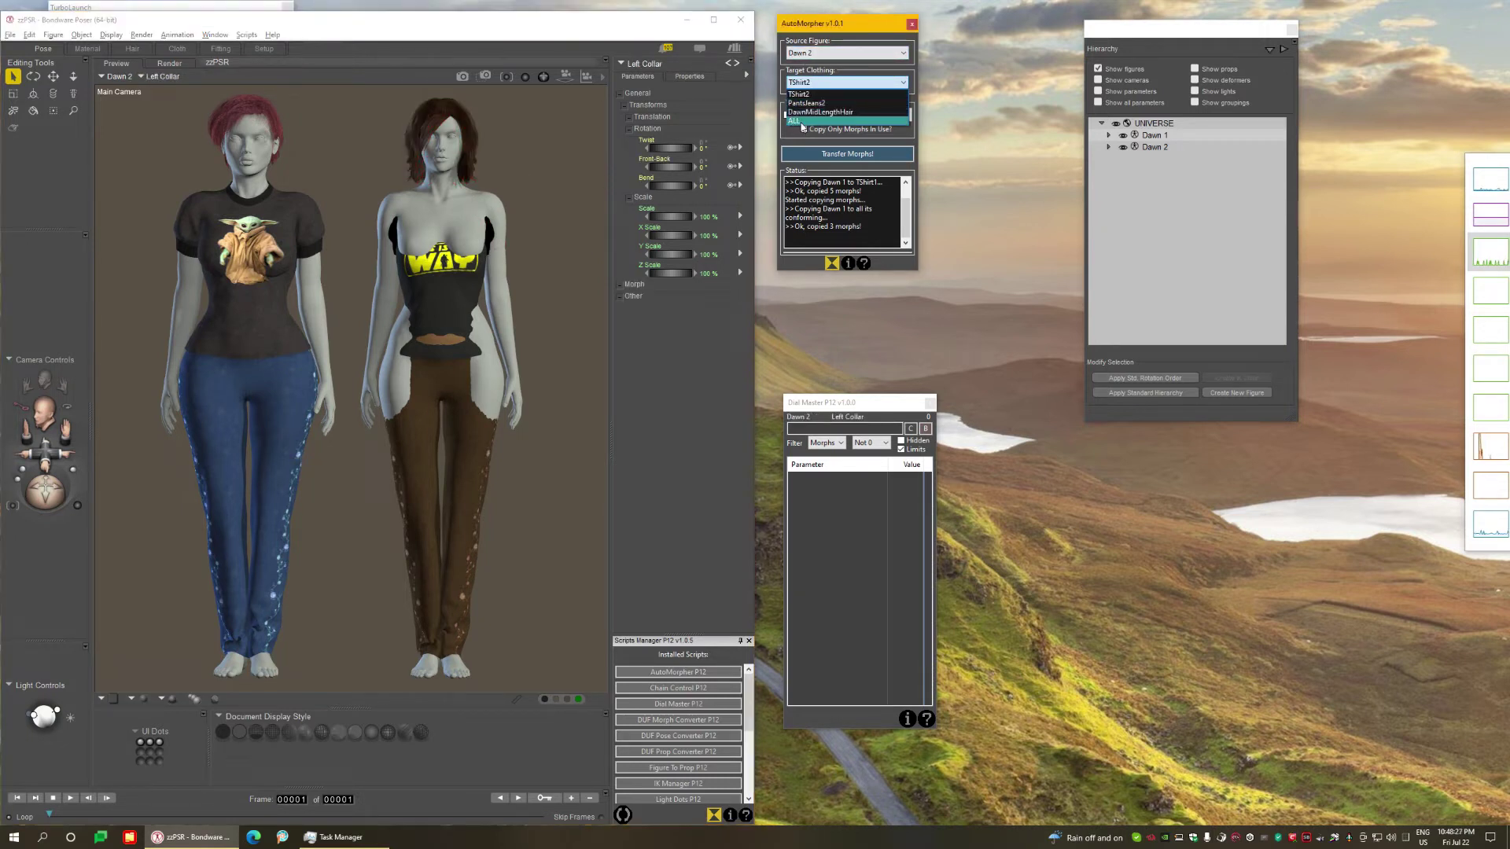
pyautogui.click(795, 121)
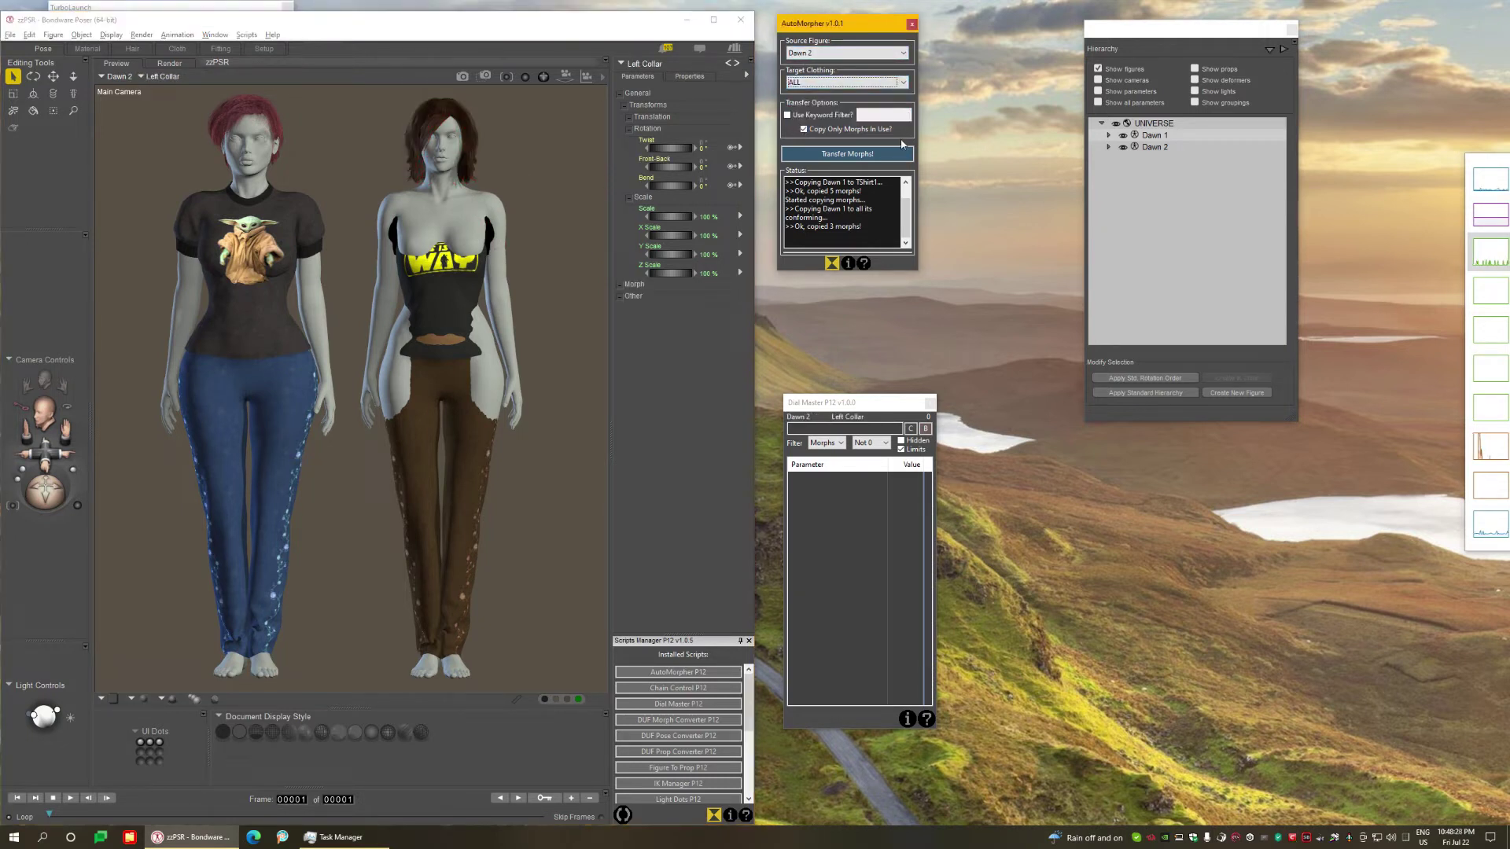
pyautogui.click(845, 154)
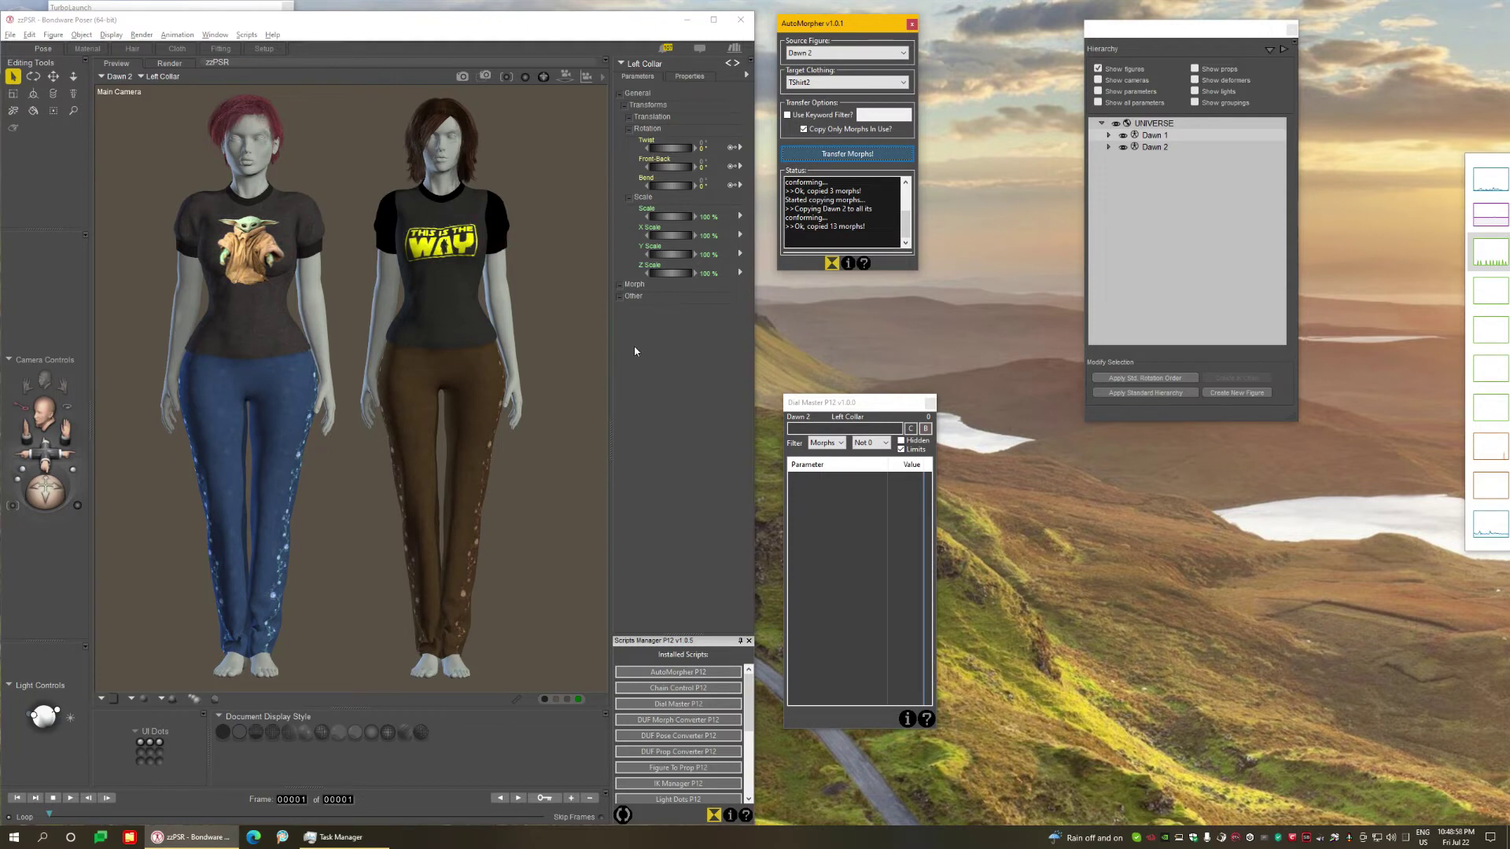
# Revert the scene with File > Revert and confirm with OK.
pyautogui.click(662, 348)
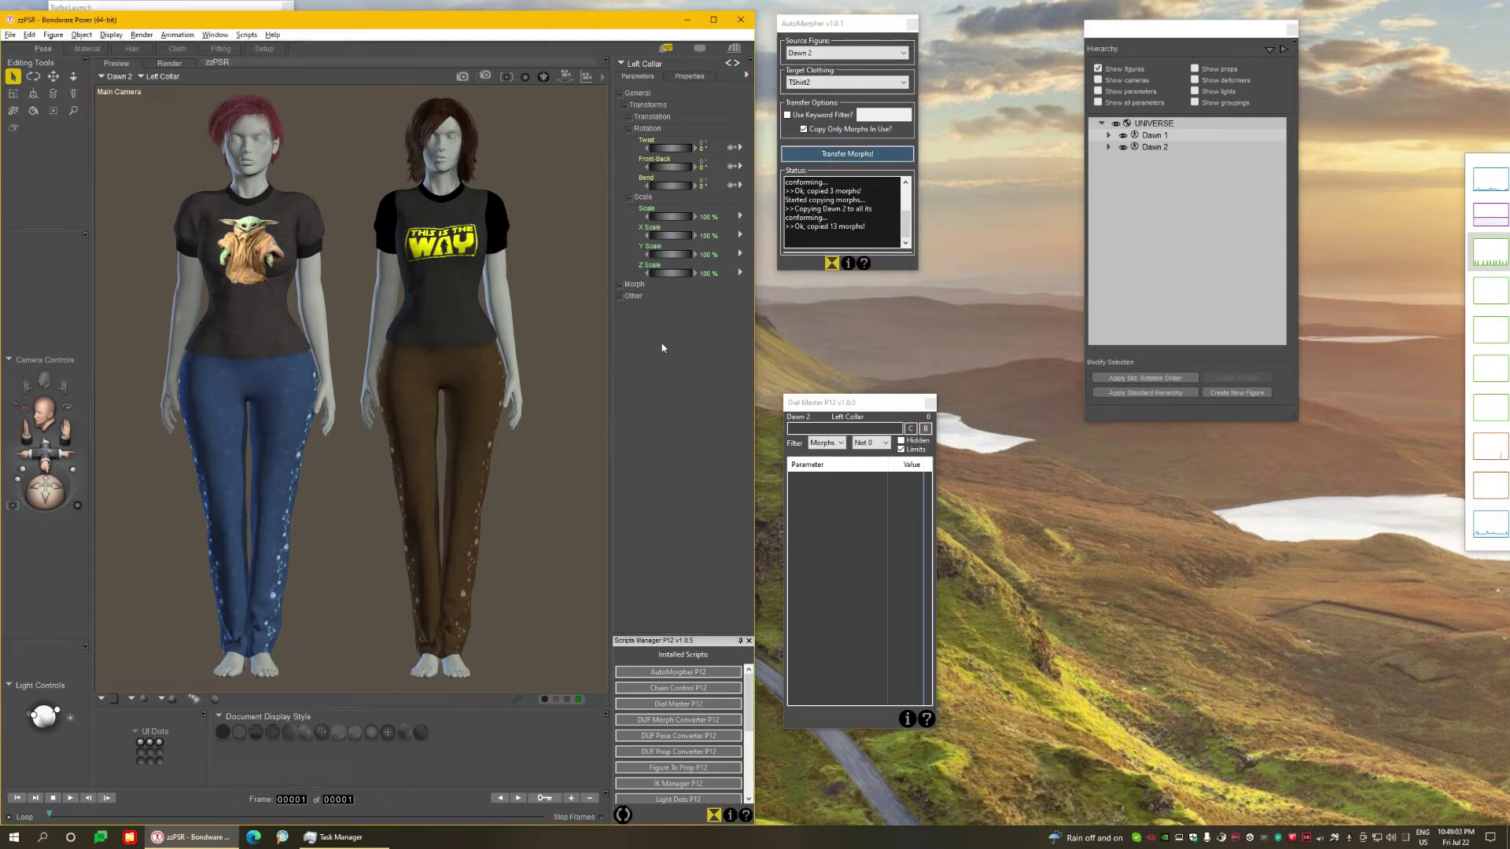
pyautogui.click(10, 35)
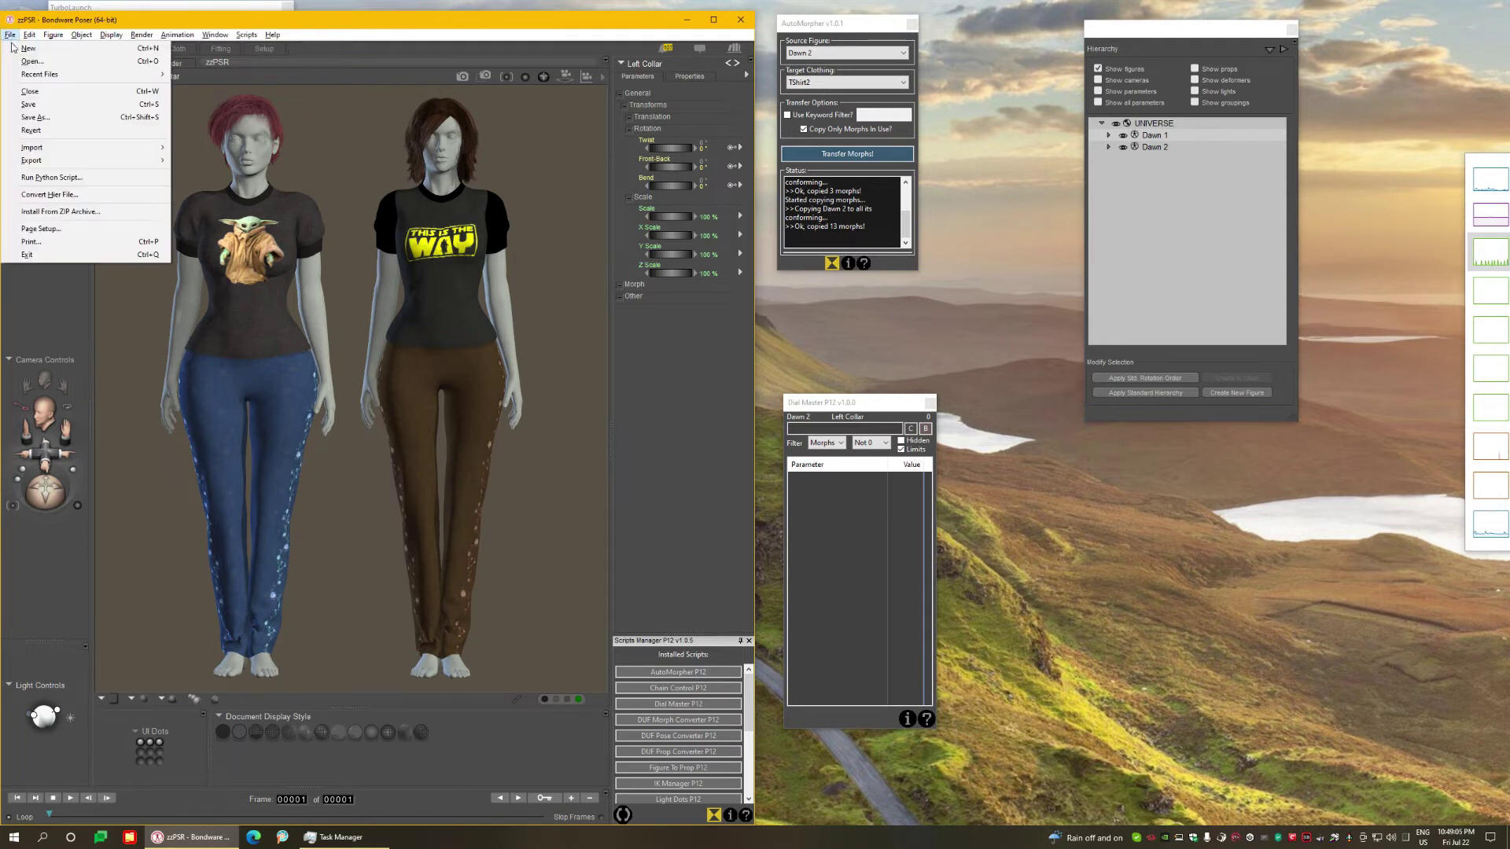
pyautogui.click(31, 131)
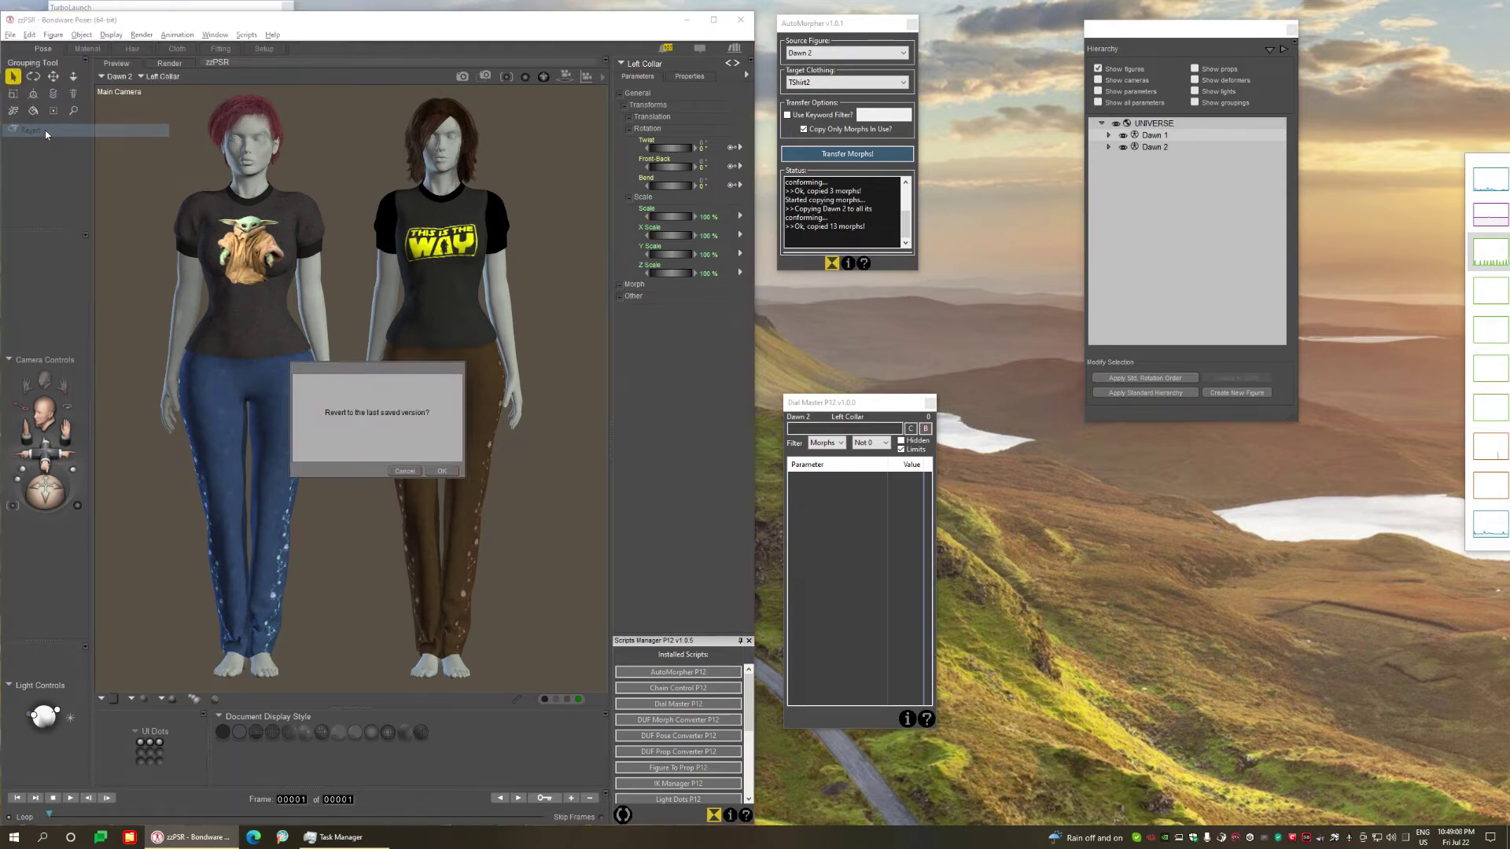
pyautogui.click(442, 471)
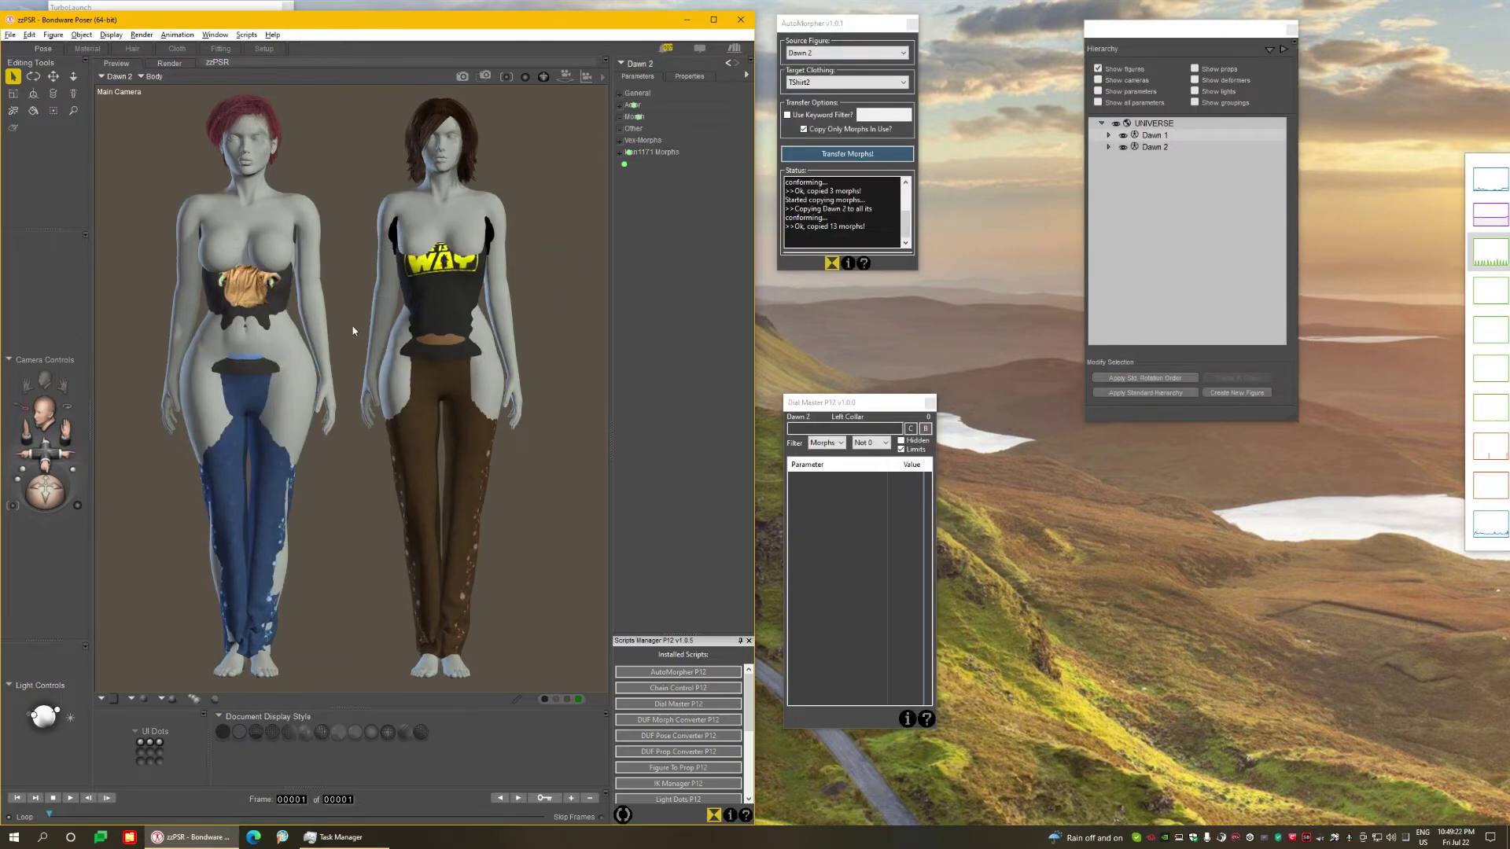
# Set Source Figure and Target Clothing both to ALL and transfer all 27 morphs.
pyautogui.click(820, 53)
pyautogui.click(796, 84)
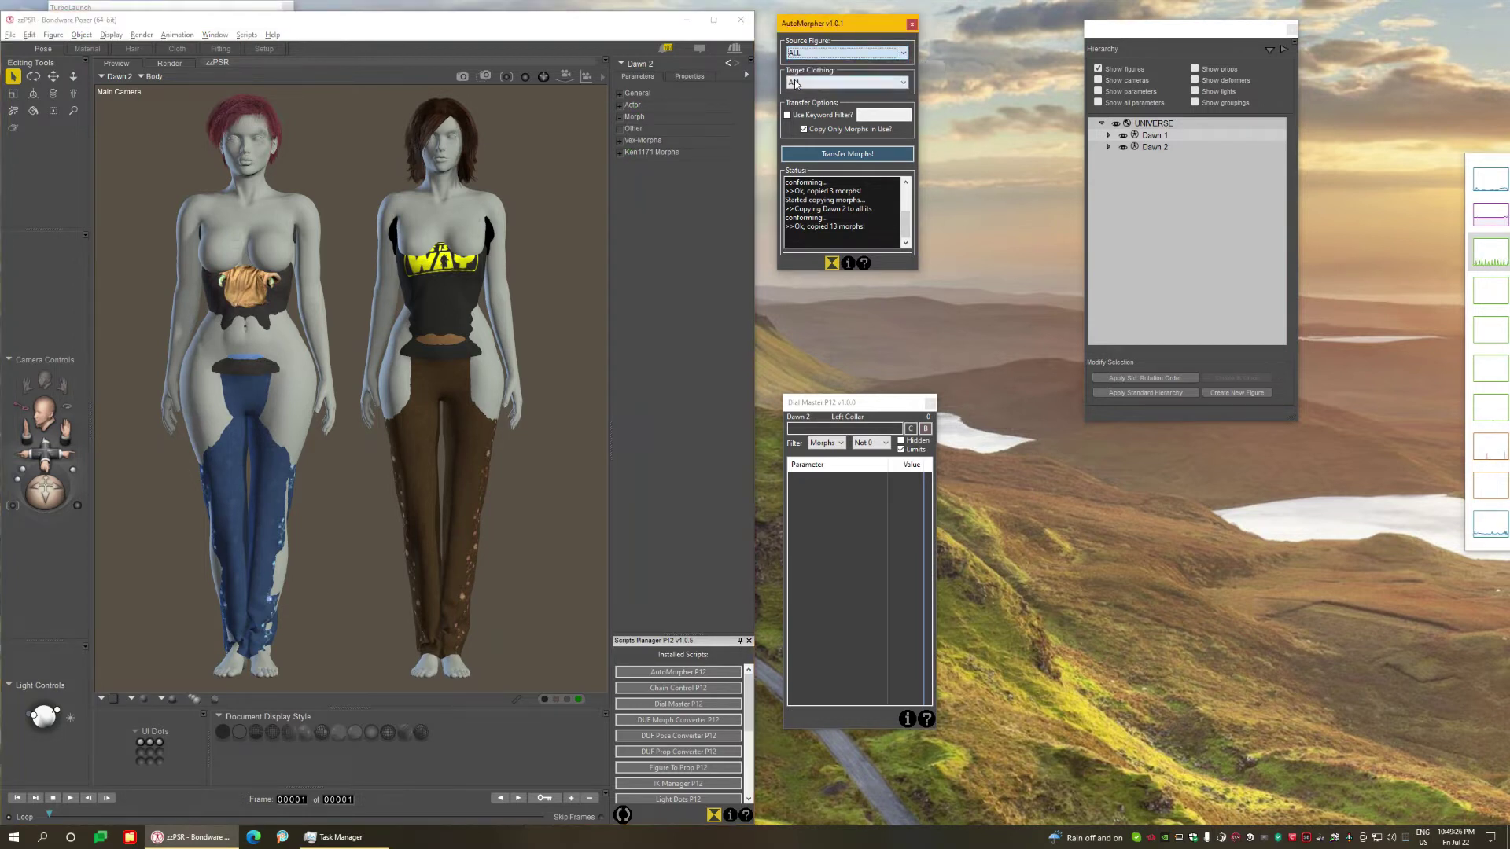
pyautogui.click(806, 84)
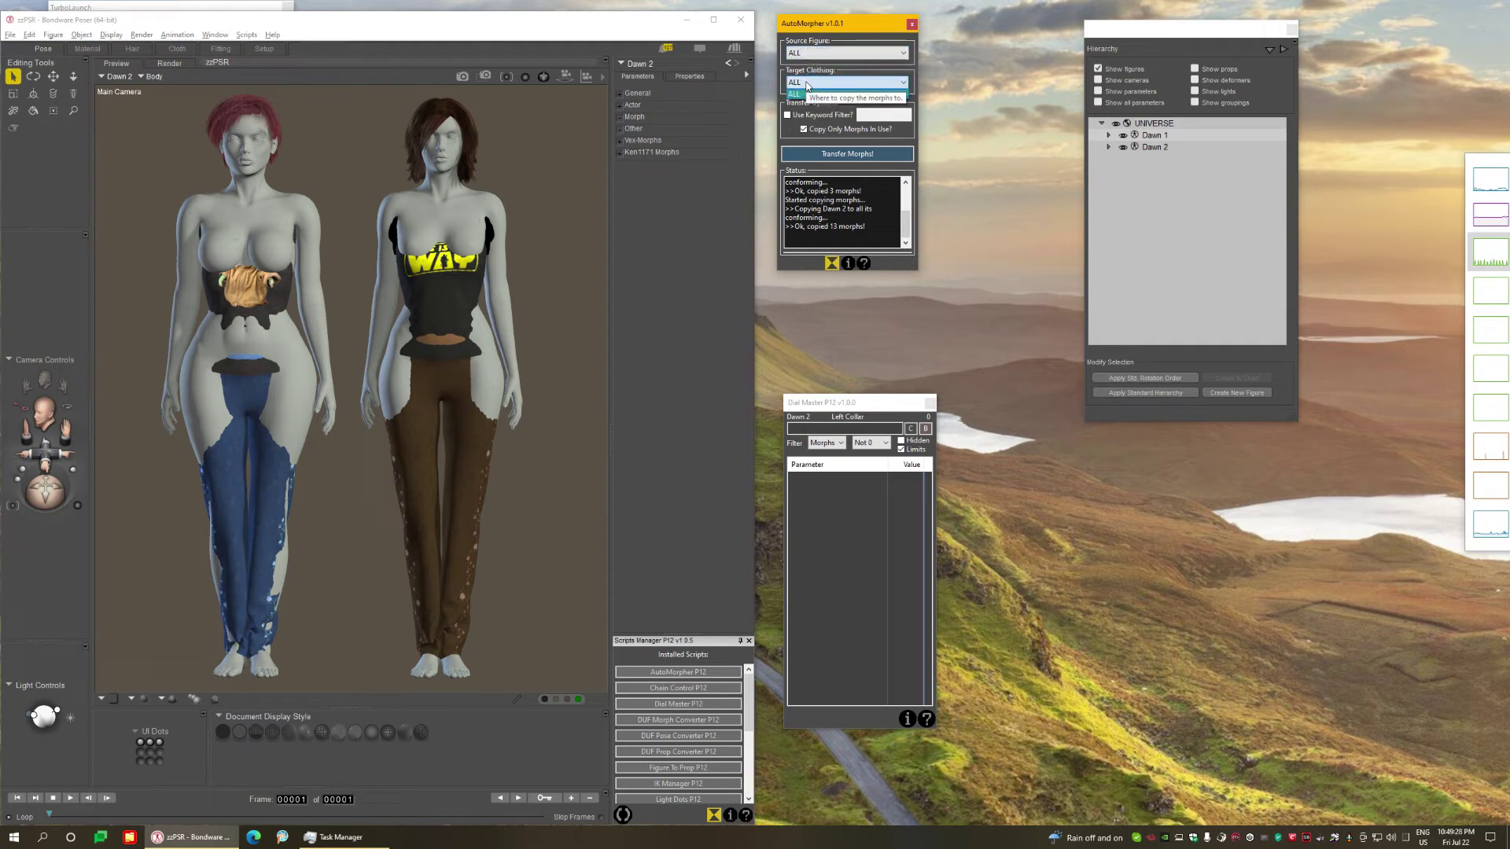
pyautogui.click(795, 93)
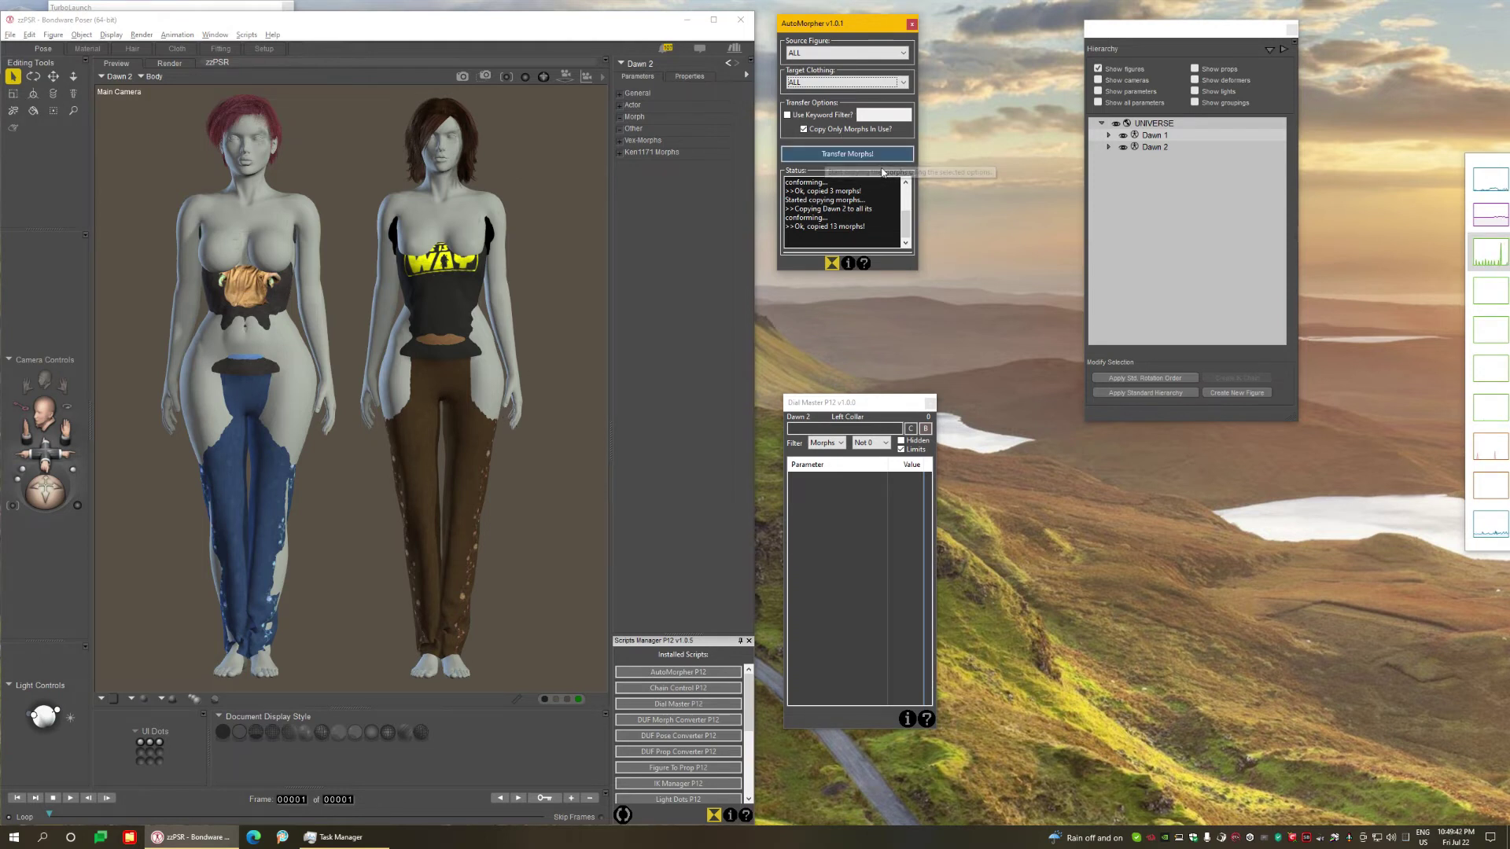
pyautogui.click(815, 155)
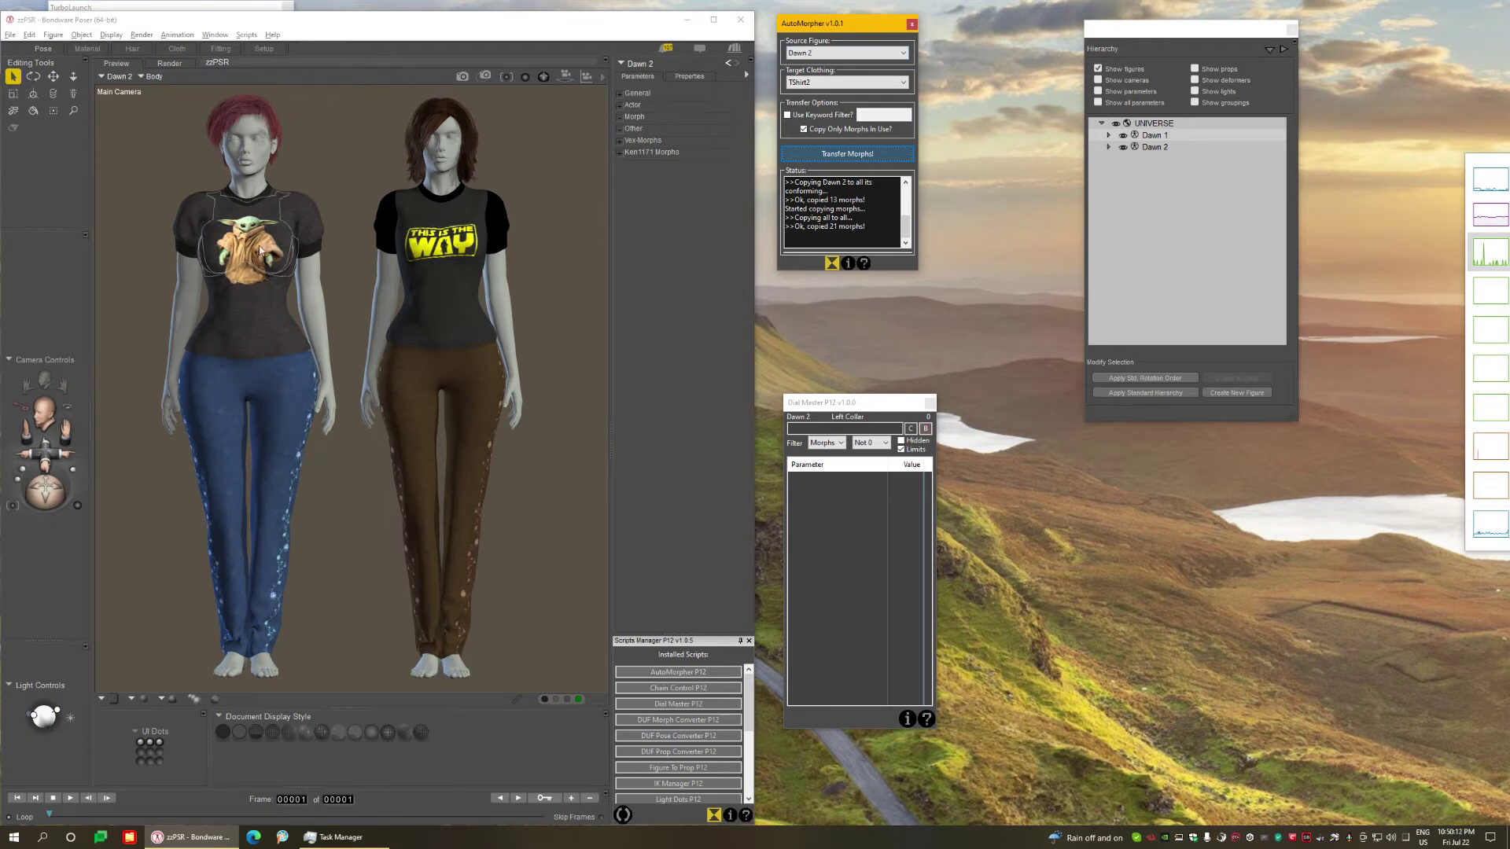
pyautogui.click(655, 255)
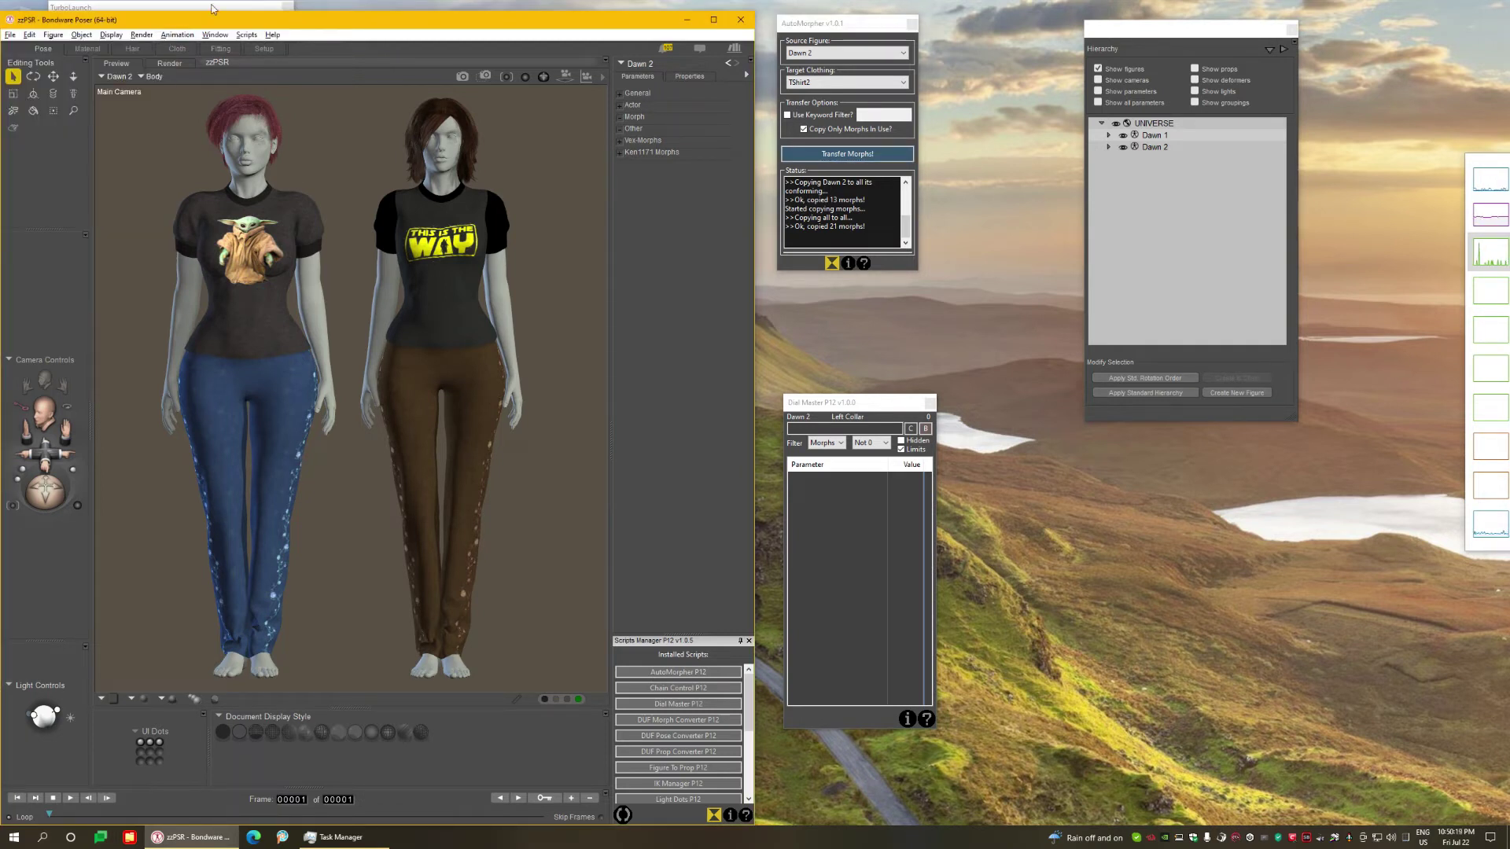
# Revert to the last saved scene via File > Revert, then enable AutoMorpher's keyword filter.
pyautogui.click(10, 34)
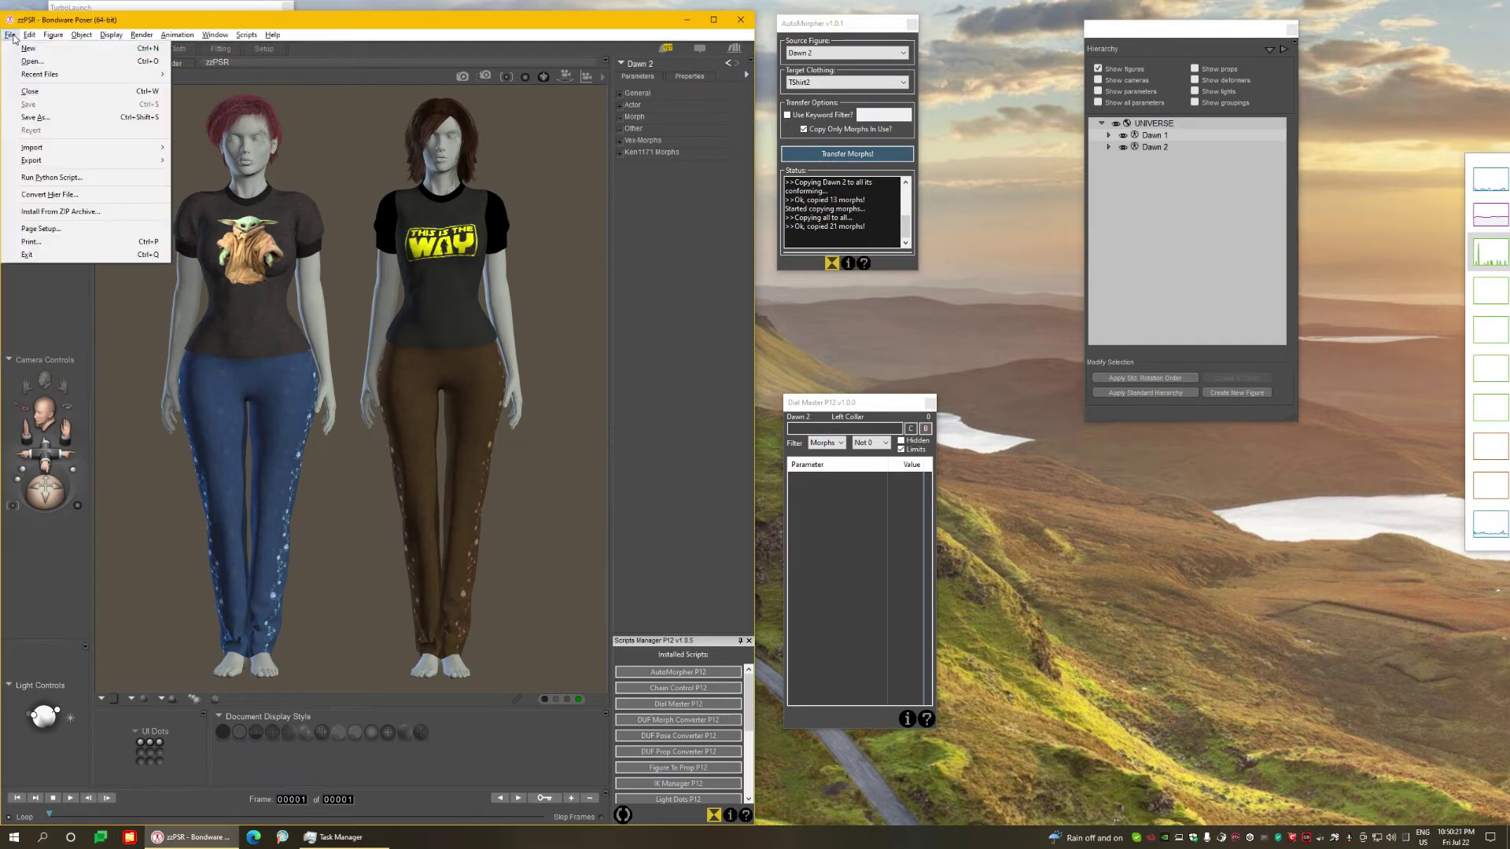
pyautogui.click(33, 132)
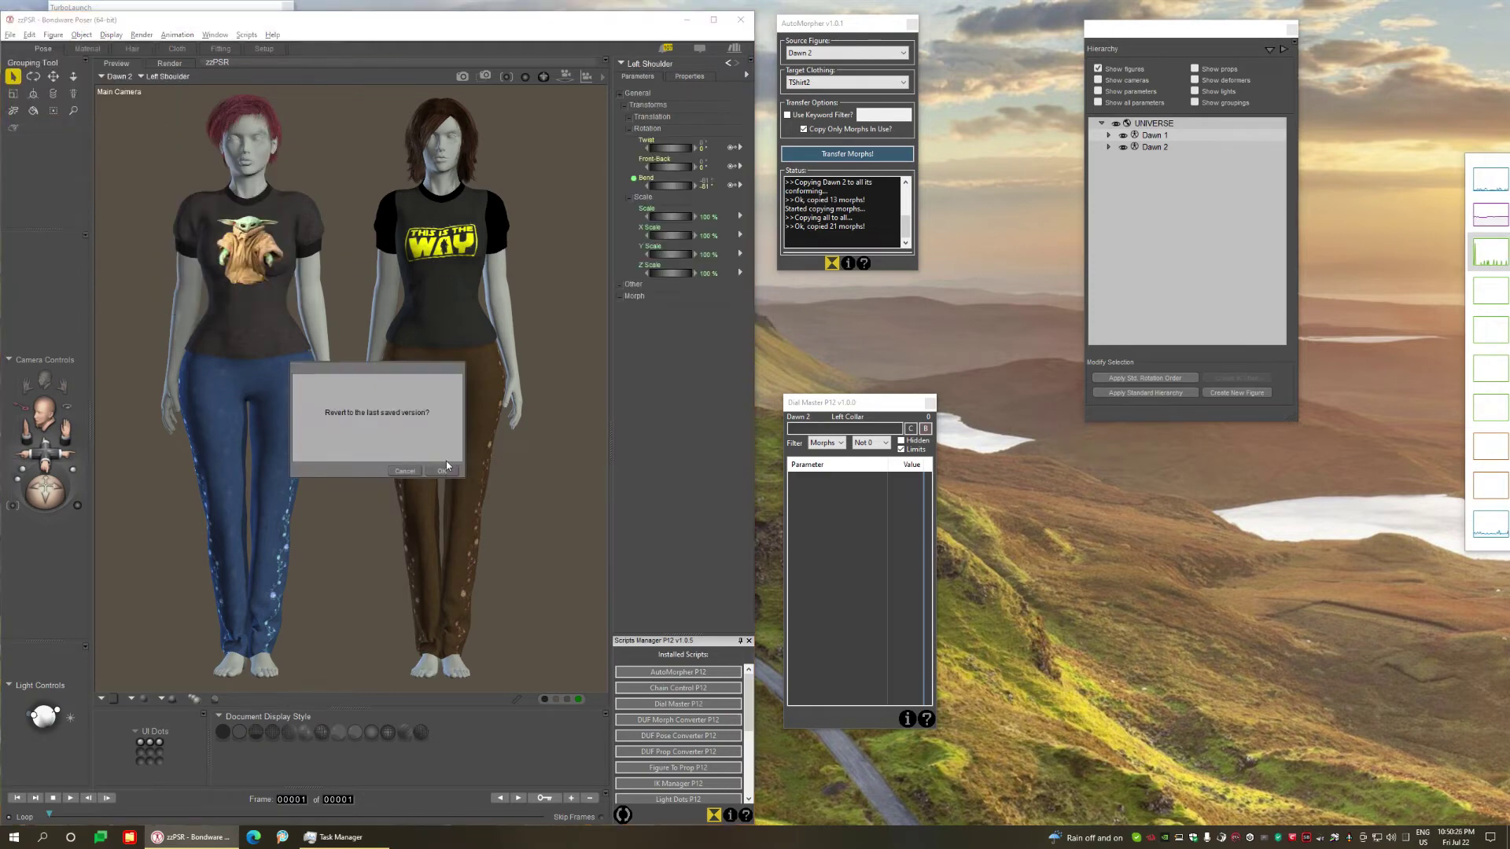
pyautogui.click(446, 460)
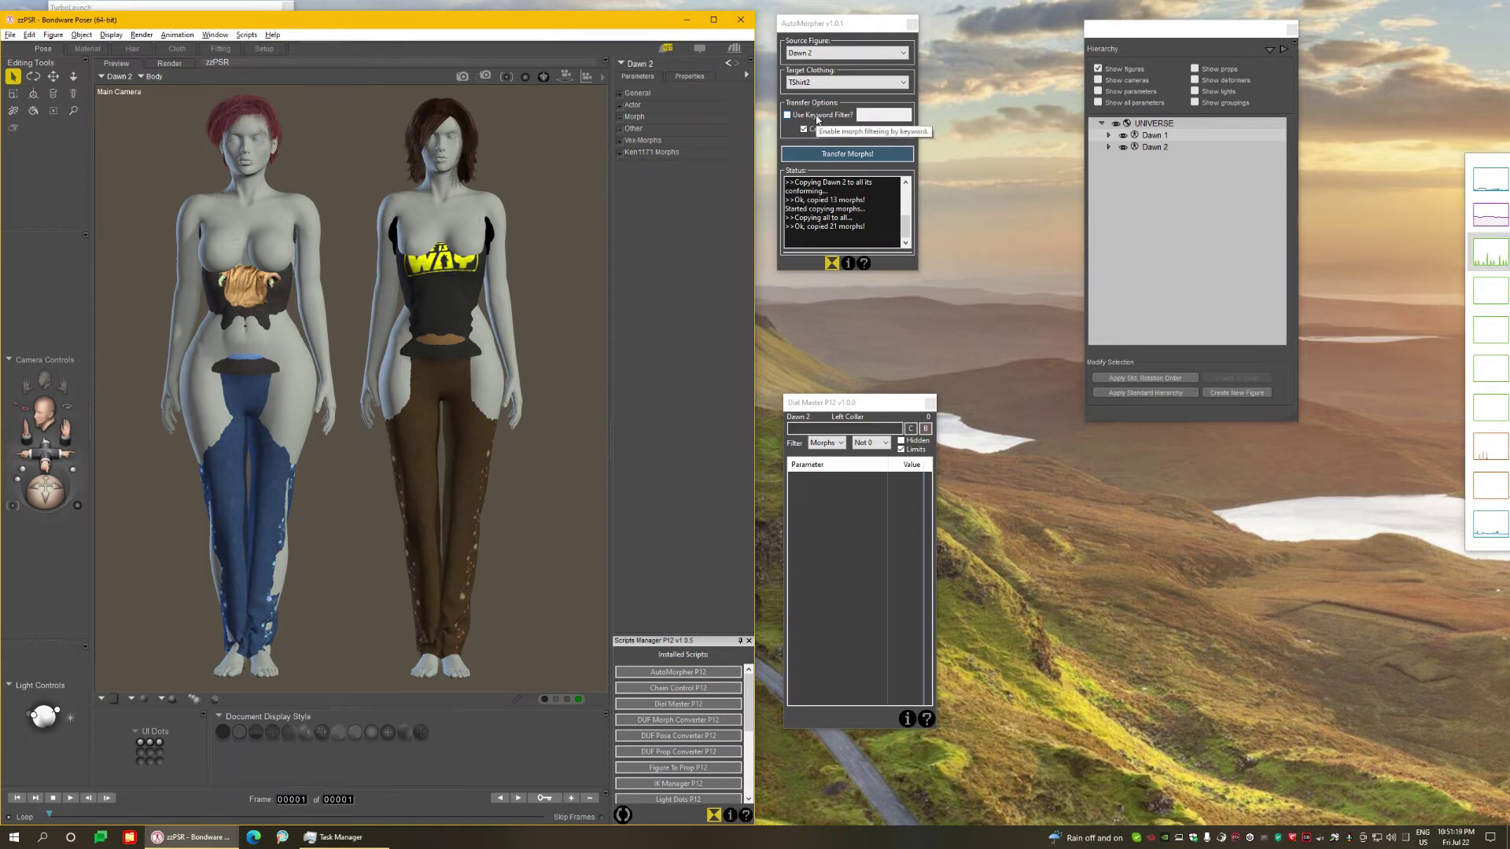
pyautogui.click(817, 118)
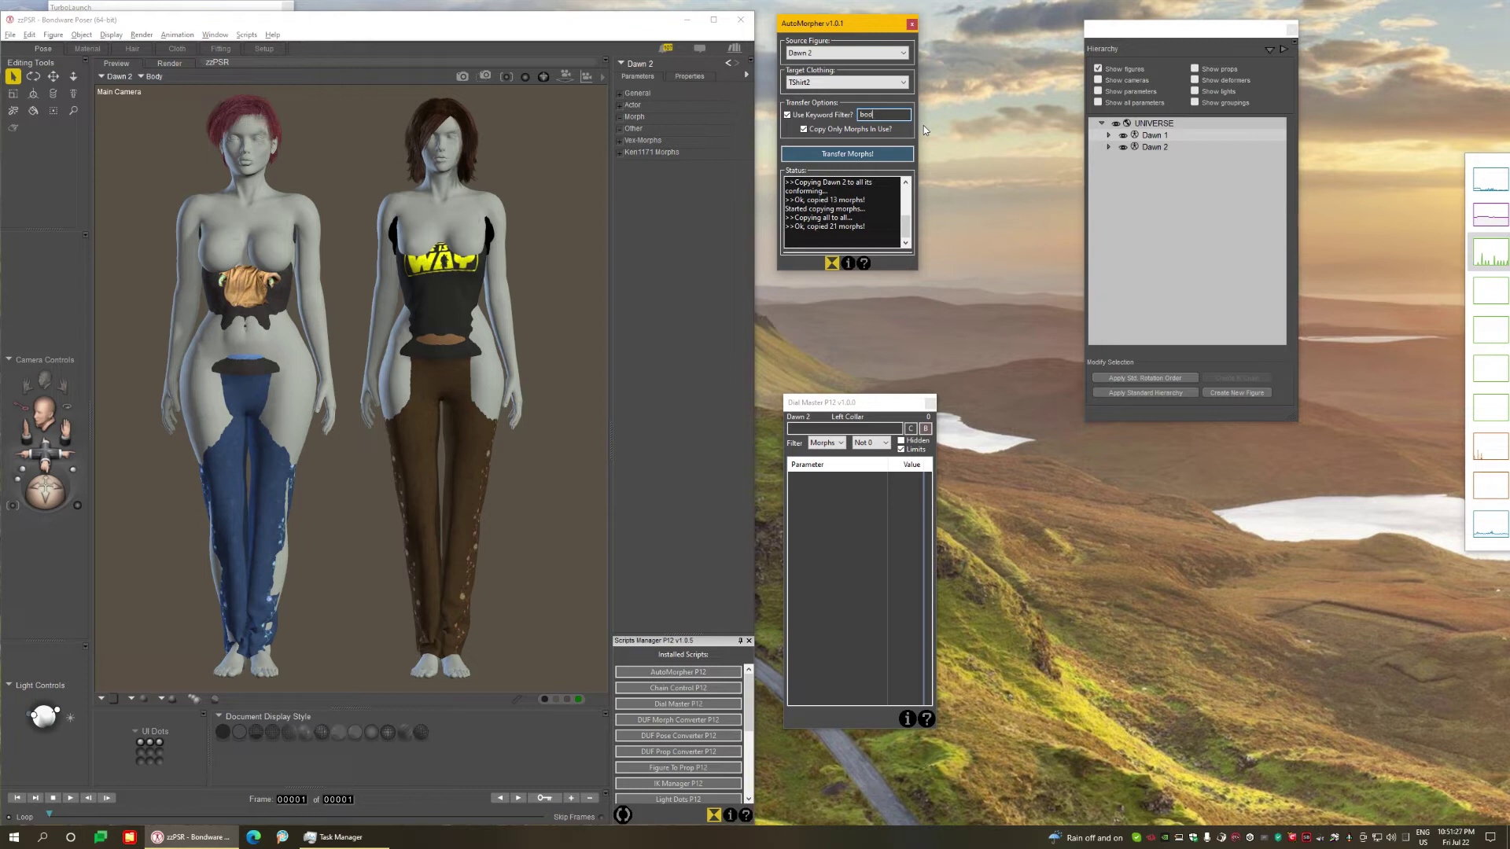
# With Dawn 1 as source and Target Clothing ALL, transfer her 'body' keyword morphs, refitting TShirt1.
pyautogui.click(302, 214)
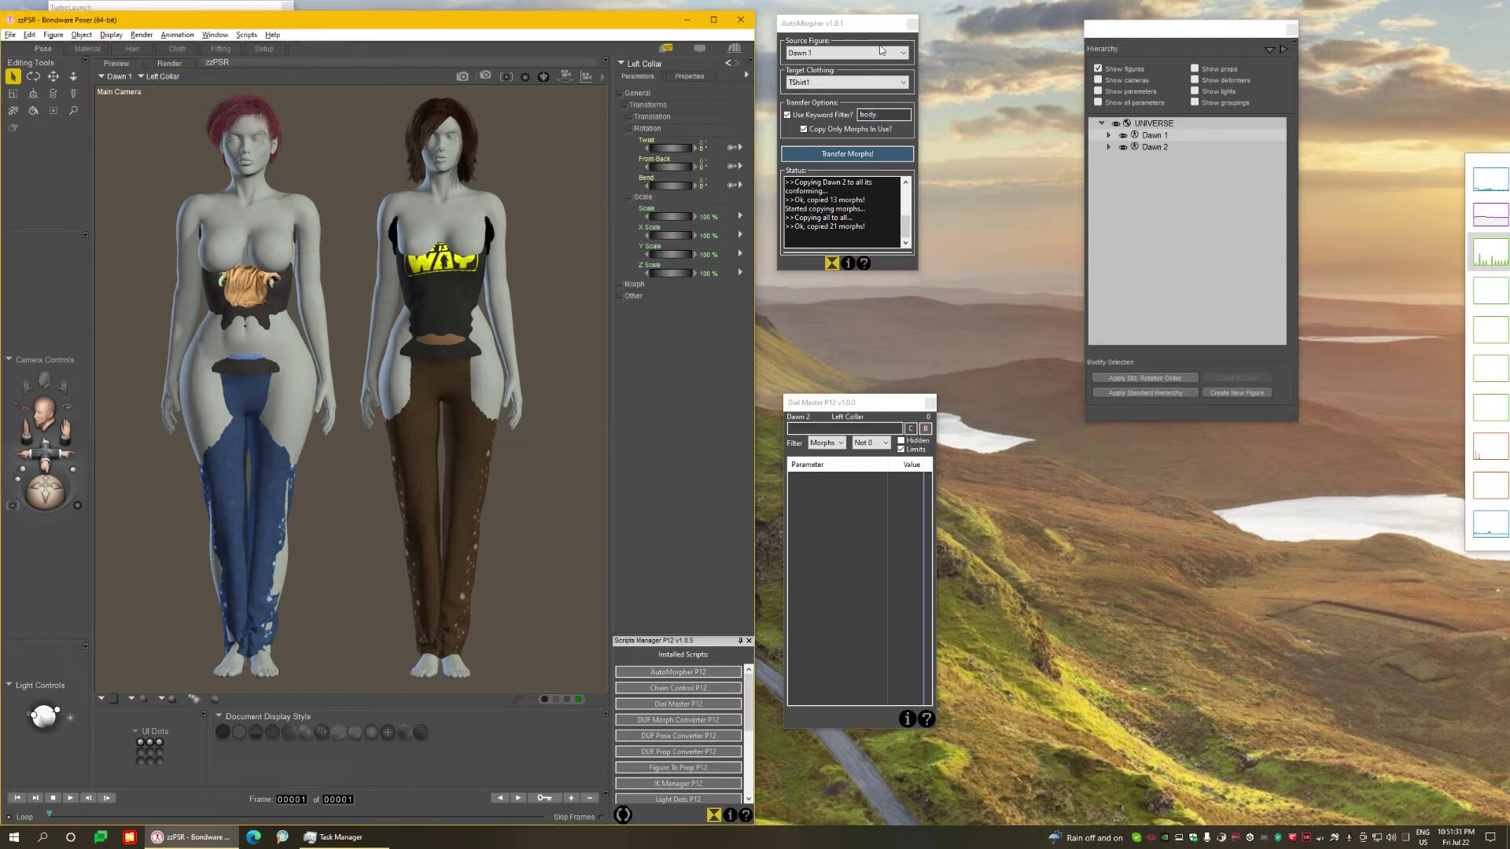
pyautogui.click(809, 83)
pyautogui.click(810, 93)
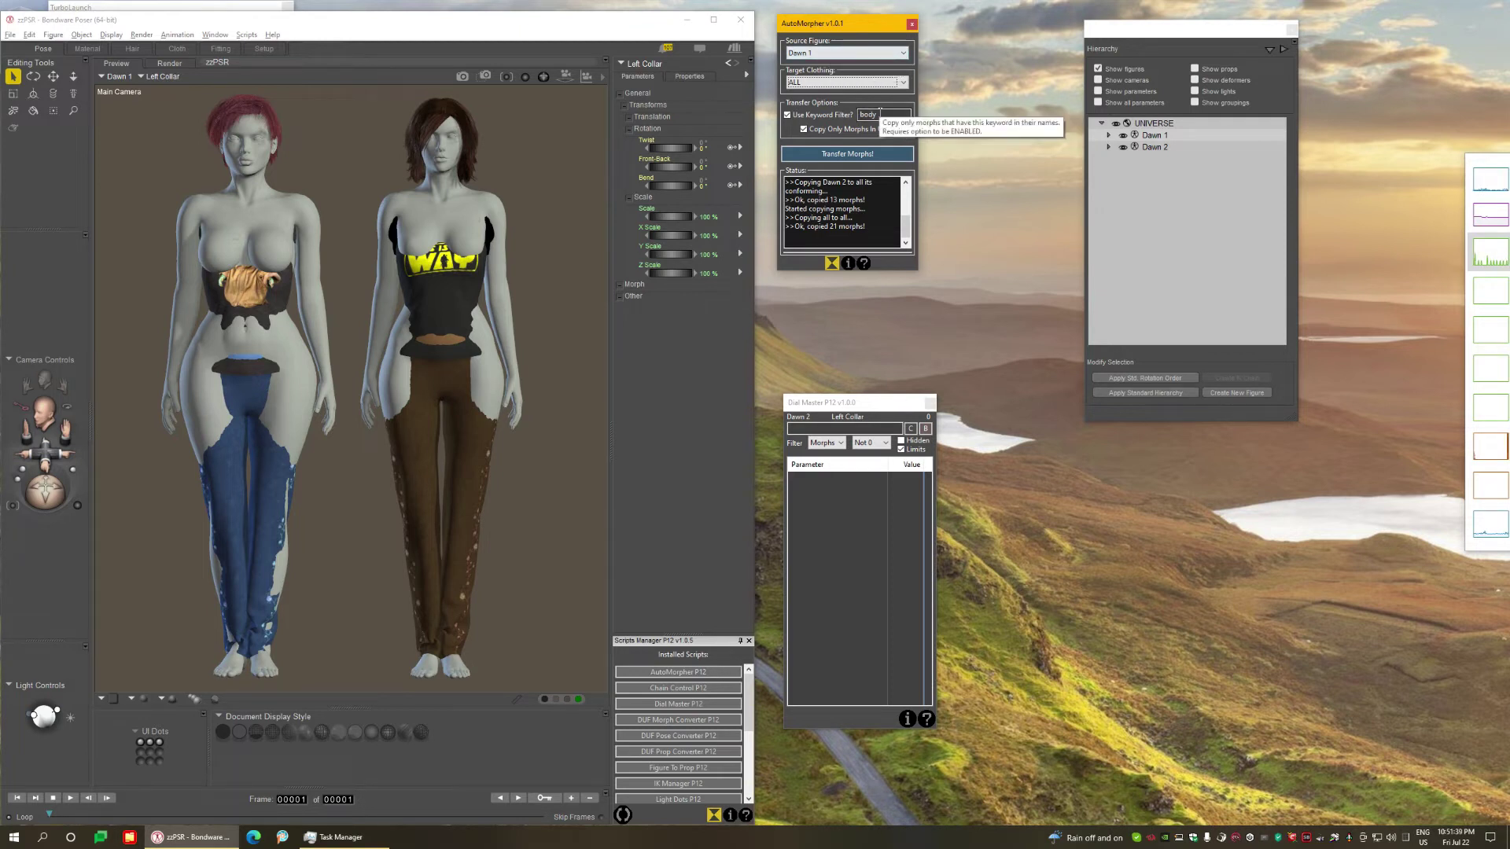
pyautogui.click(847, 154)
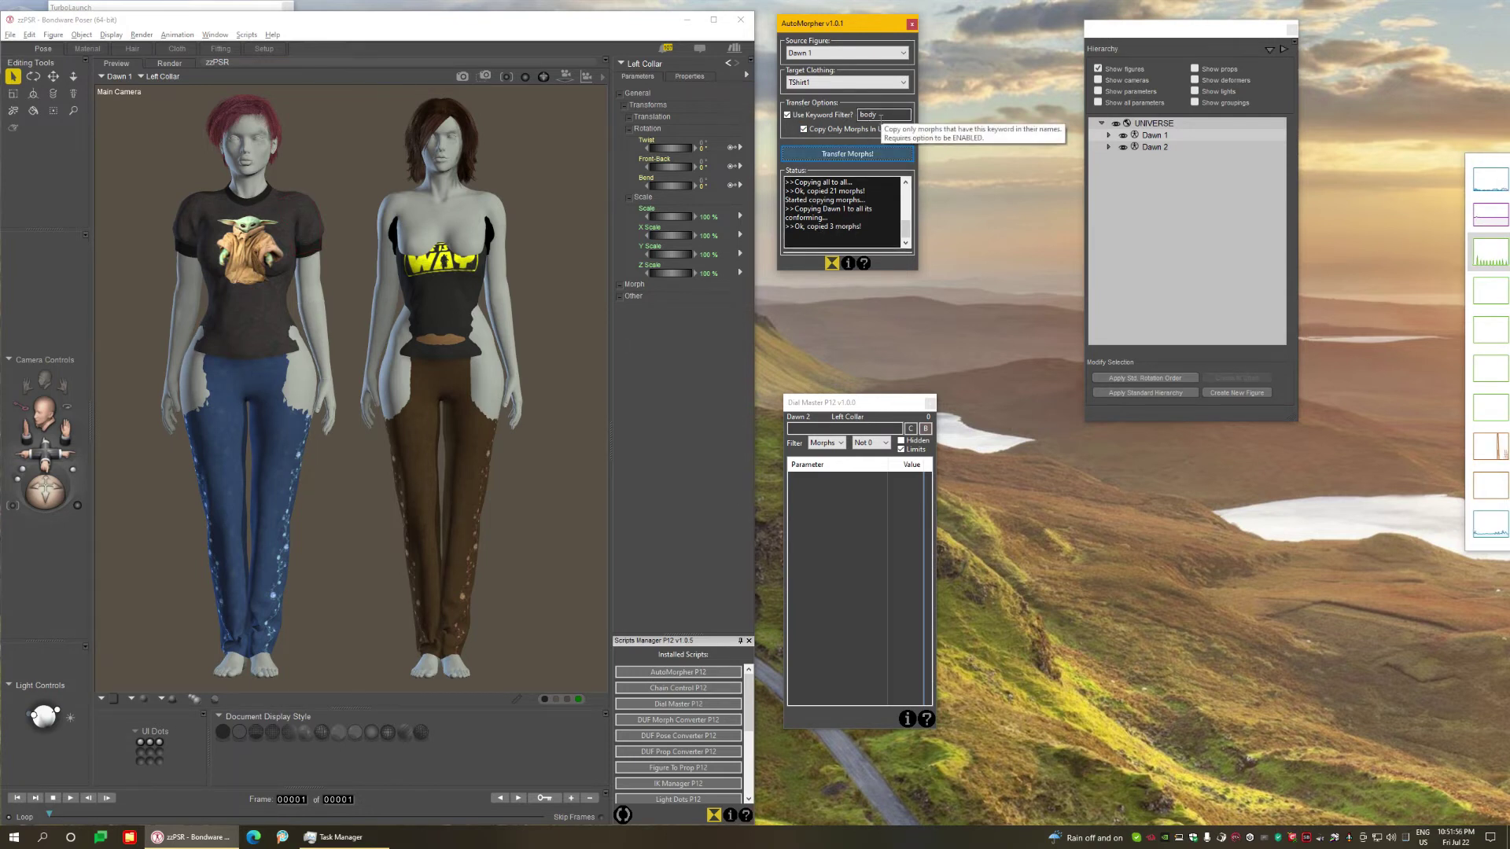
# With the keyword filter off, copy Dawn 1's 5 morphs to all her clothing, then set Source Figure to ALL.
pyautogui.click(814, 116)
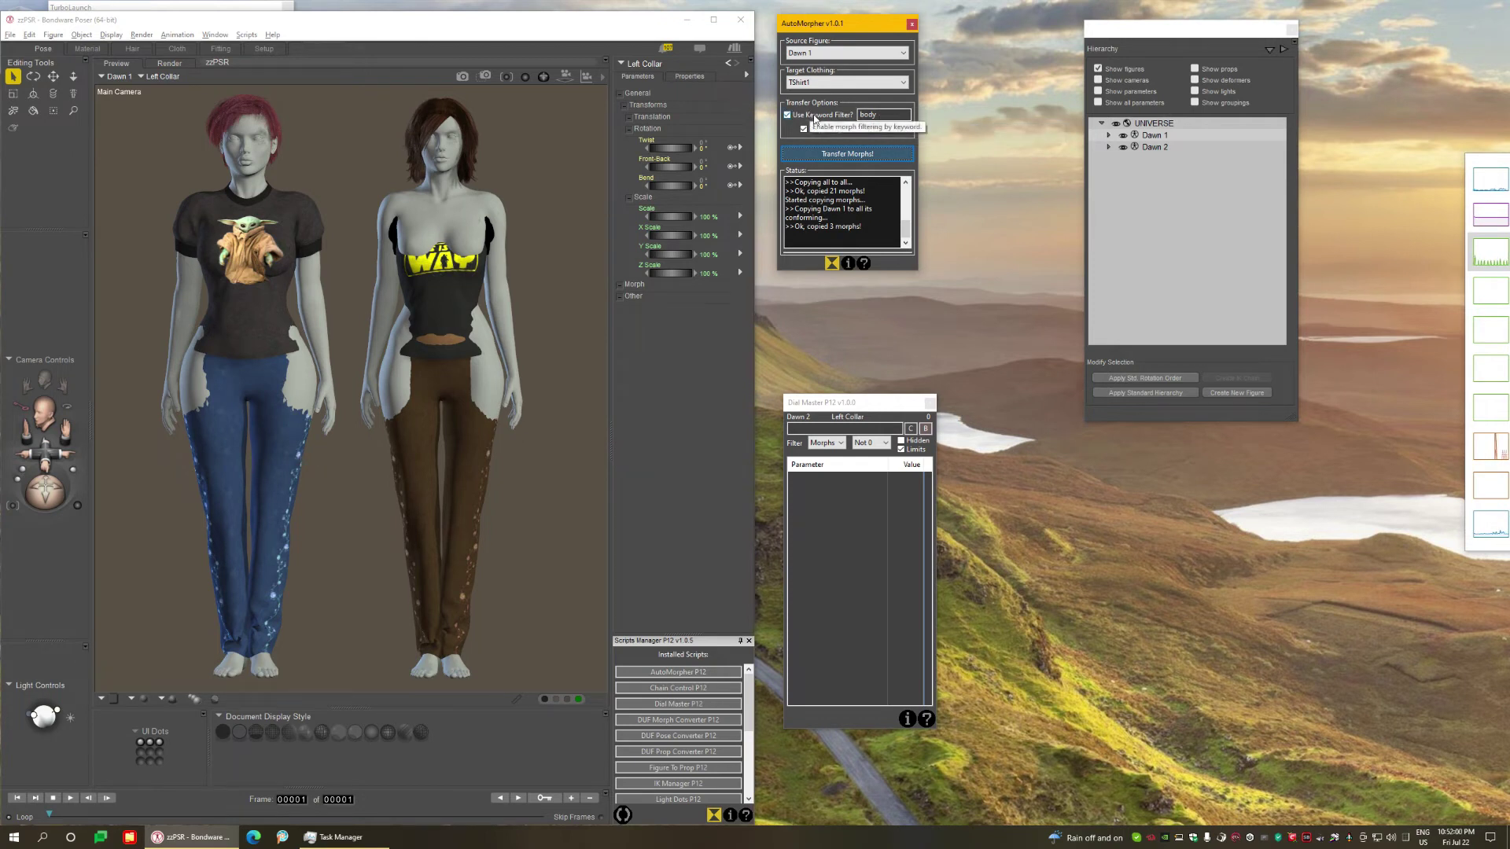
pyautogui.click(818, 81)
pyautogui.click(802, 96)
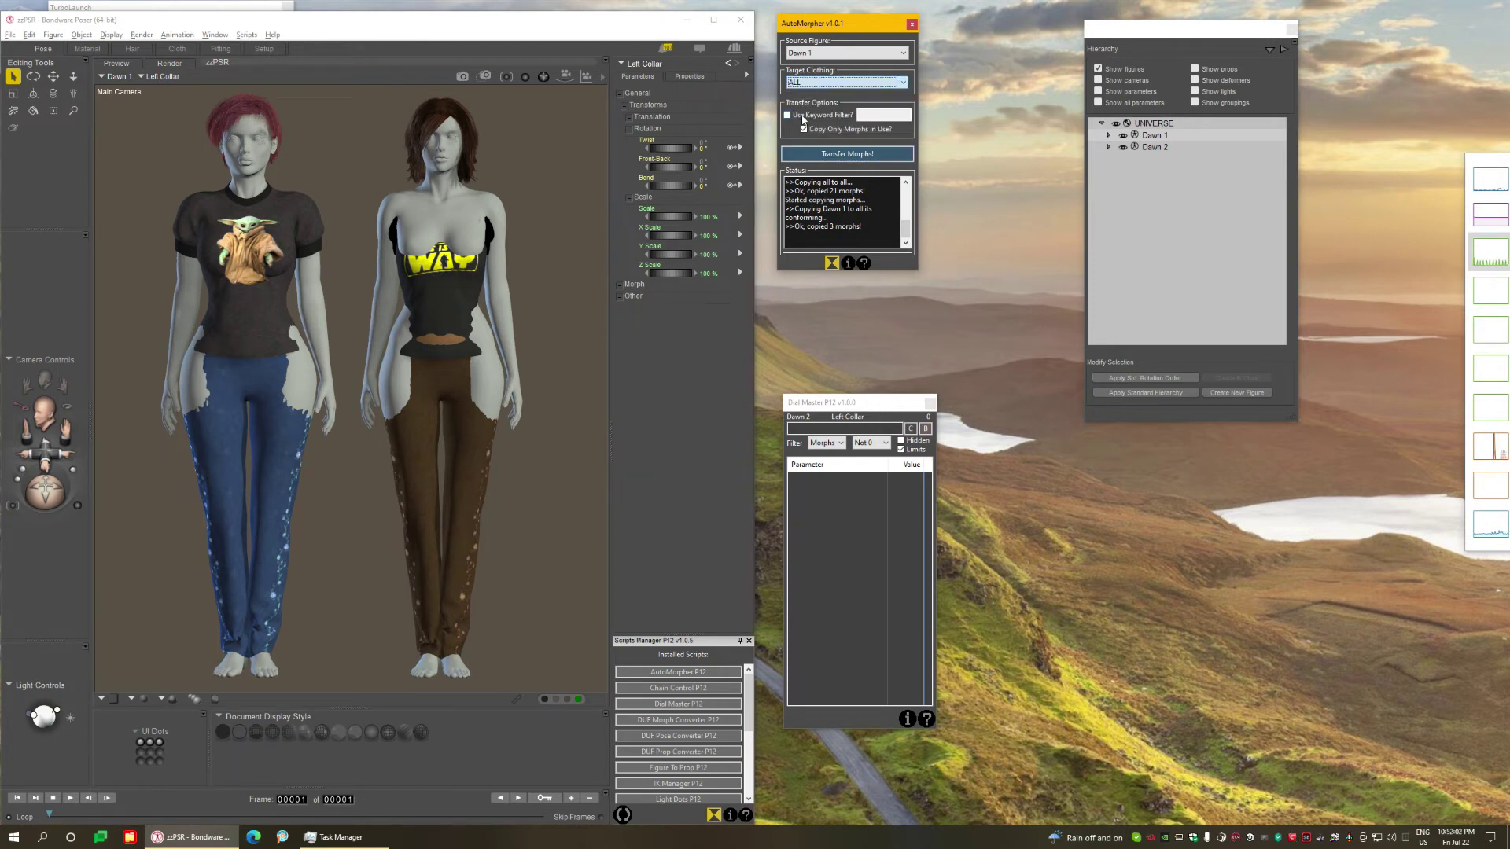
pyautogui.click(814, 155)
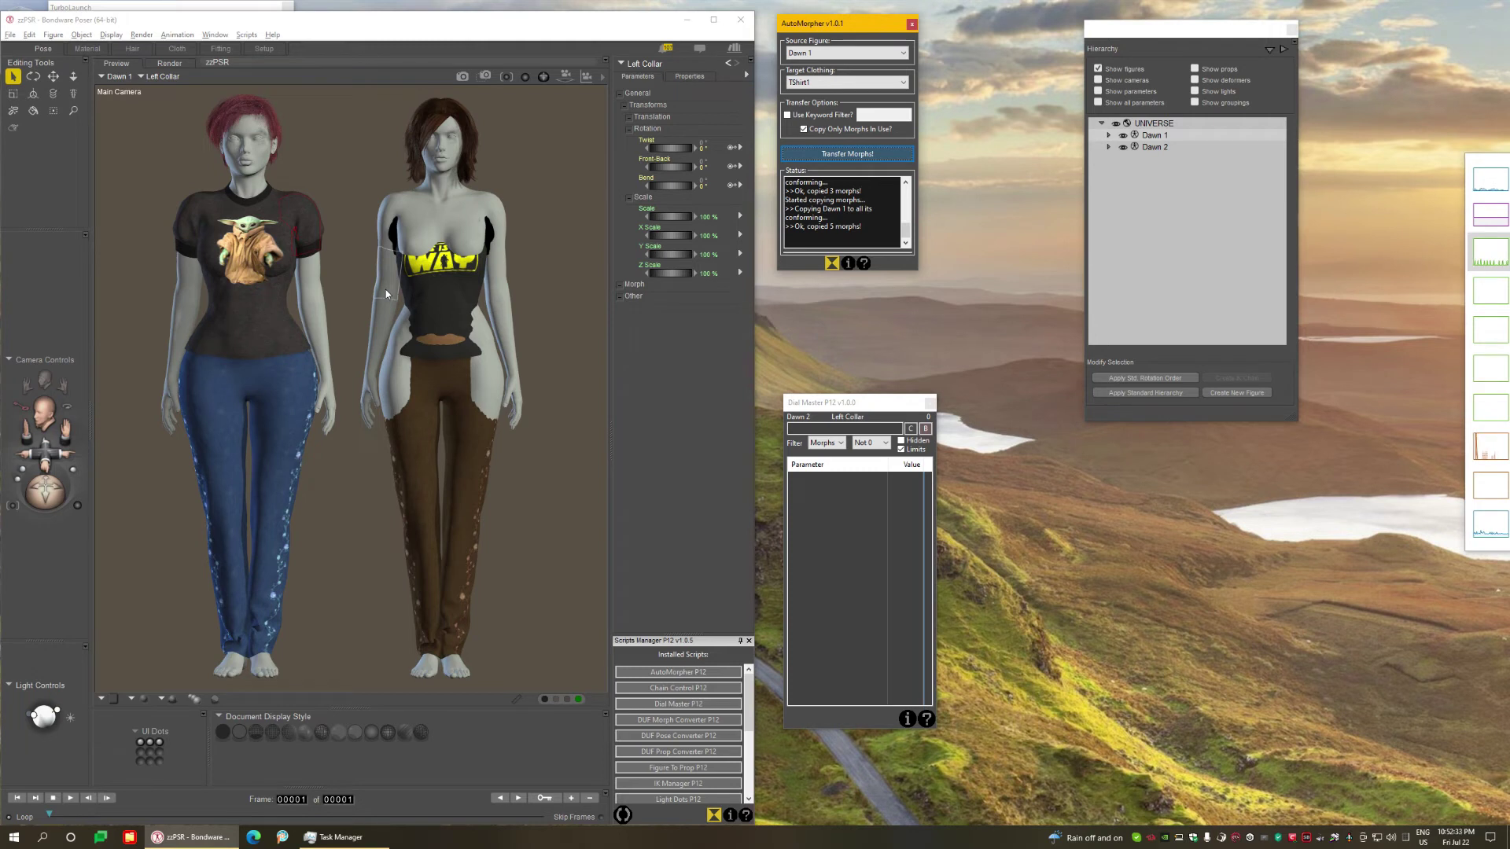
pyautogui.click(845, 52)
# Transfer 21 morphs from all figures to all clothing, fitting Dawn 2's T-shirt and pants.
pyautogui.click(817, 87)
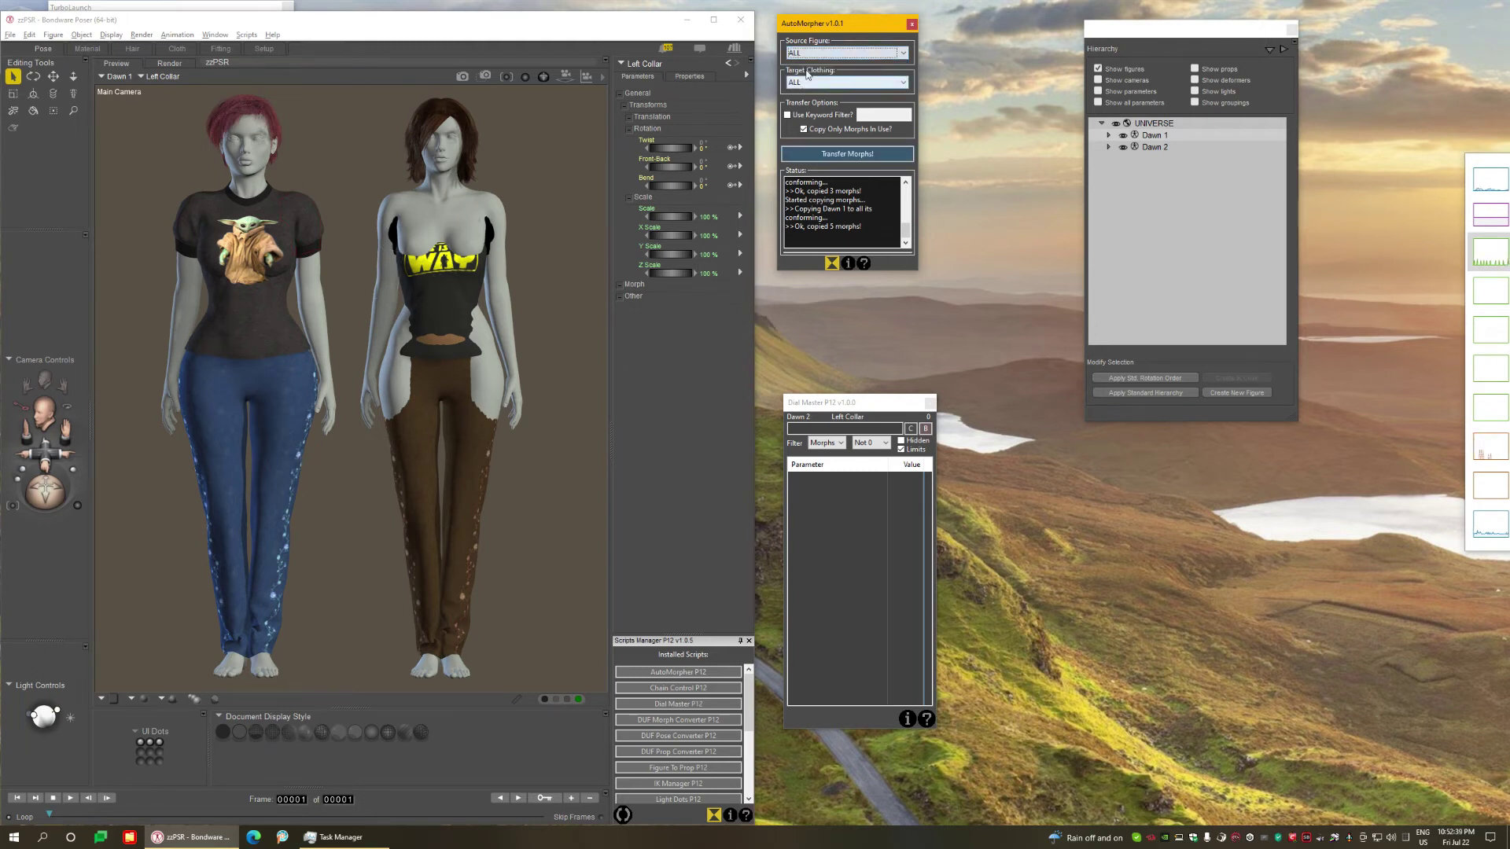
pyautogui.click(847, 153)
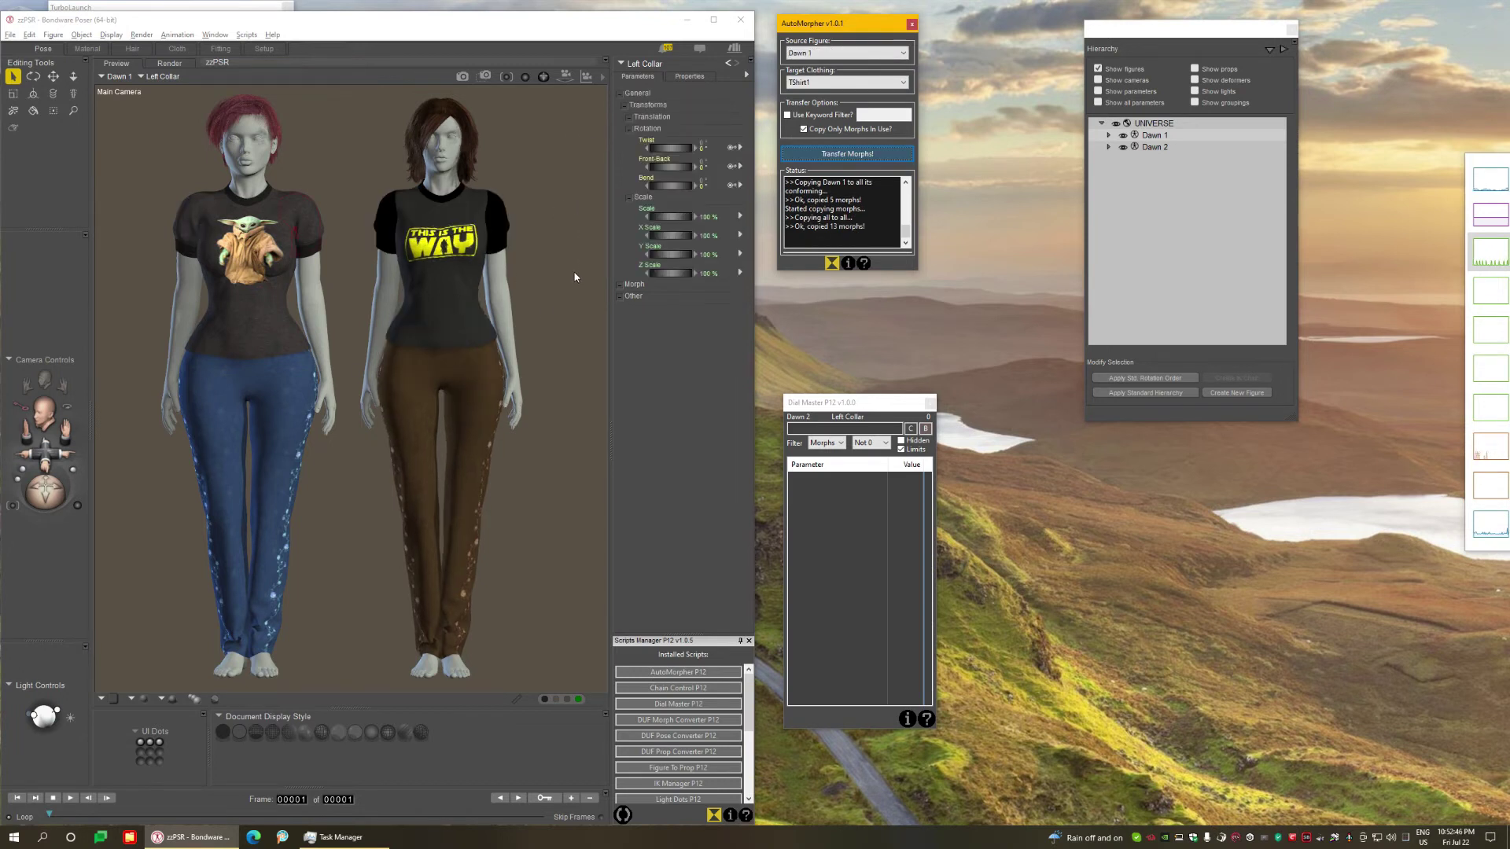
pyautogui.click(724, 357)
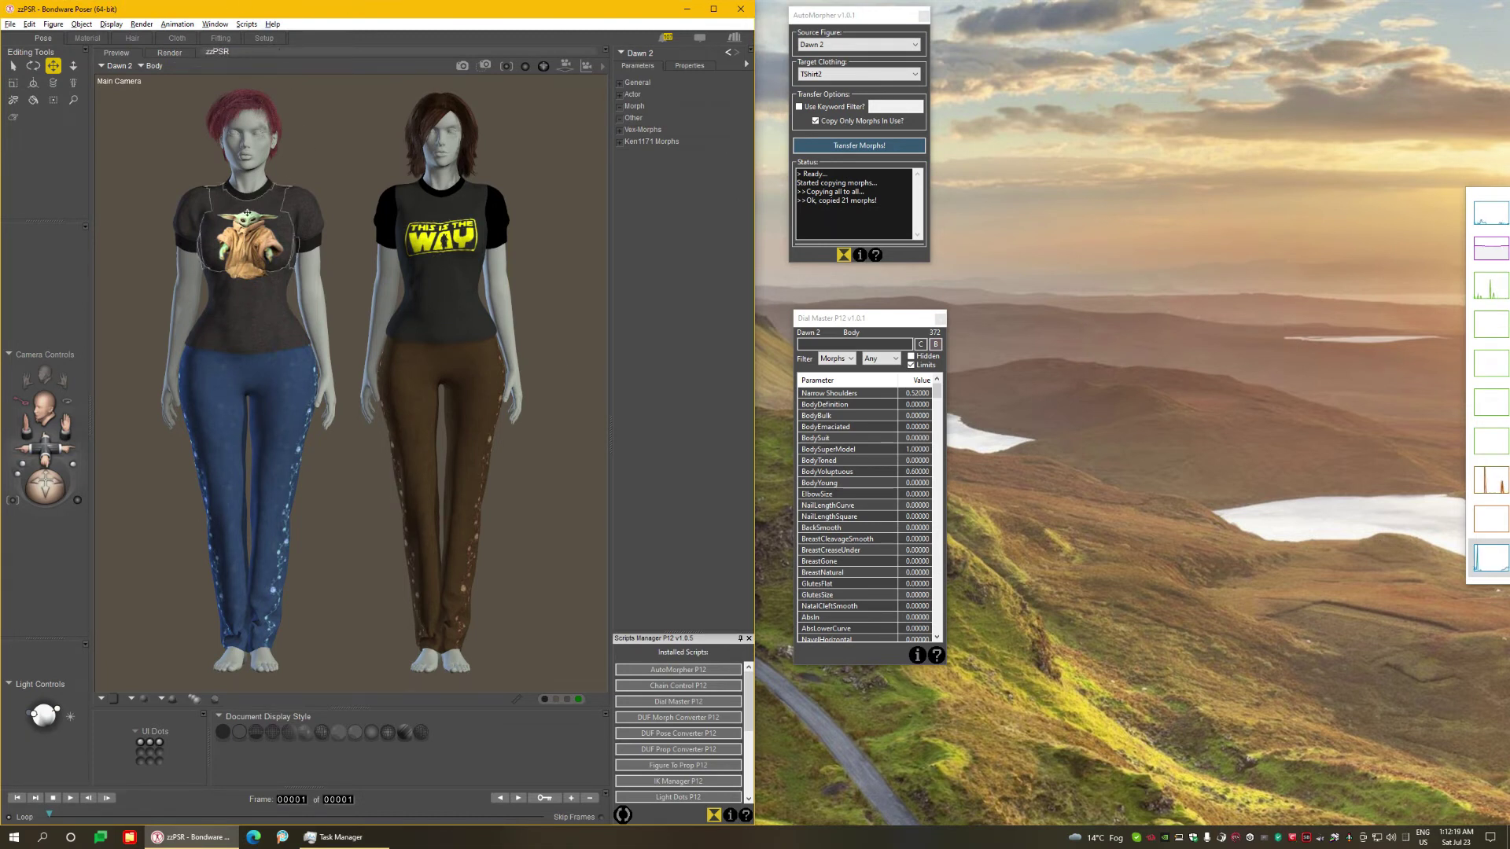
# Make TShirt1 the current figure and use Copy Morphs From with Dawn 1 as the source.
pyautogui.click(247, 213)
pyautogui.click(53, 23)
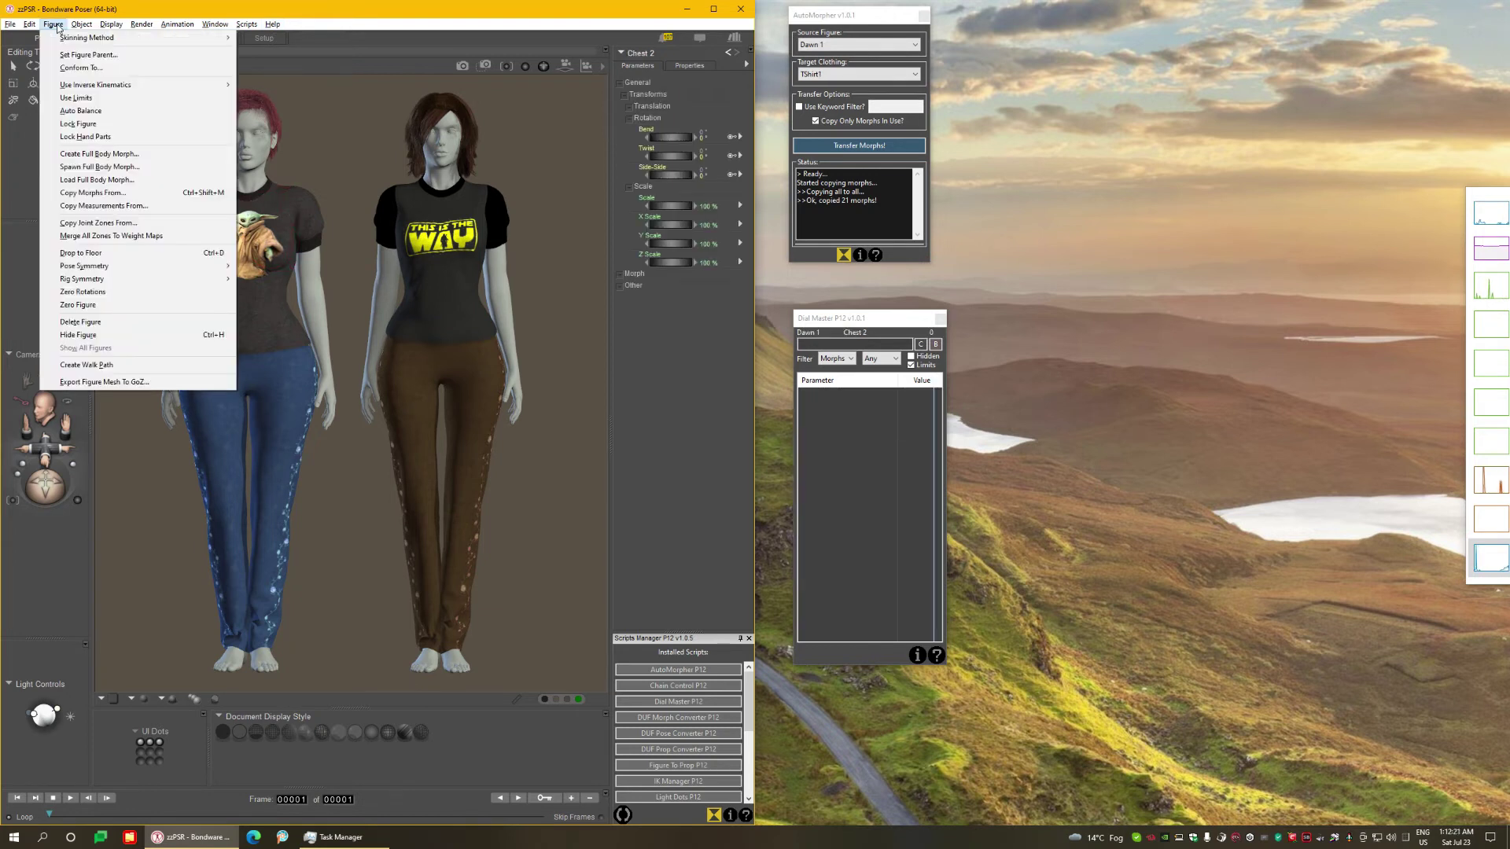
pyautogui.click(131, 197)
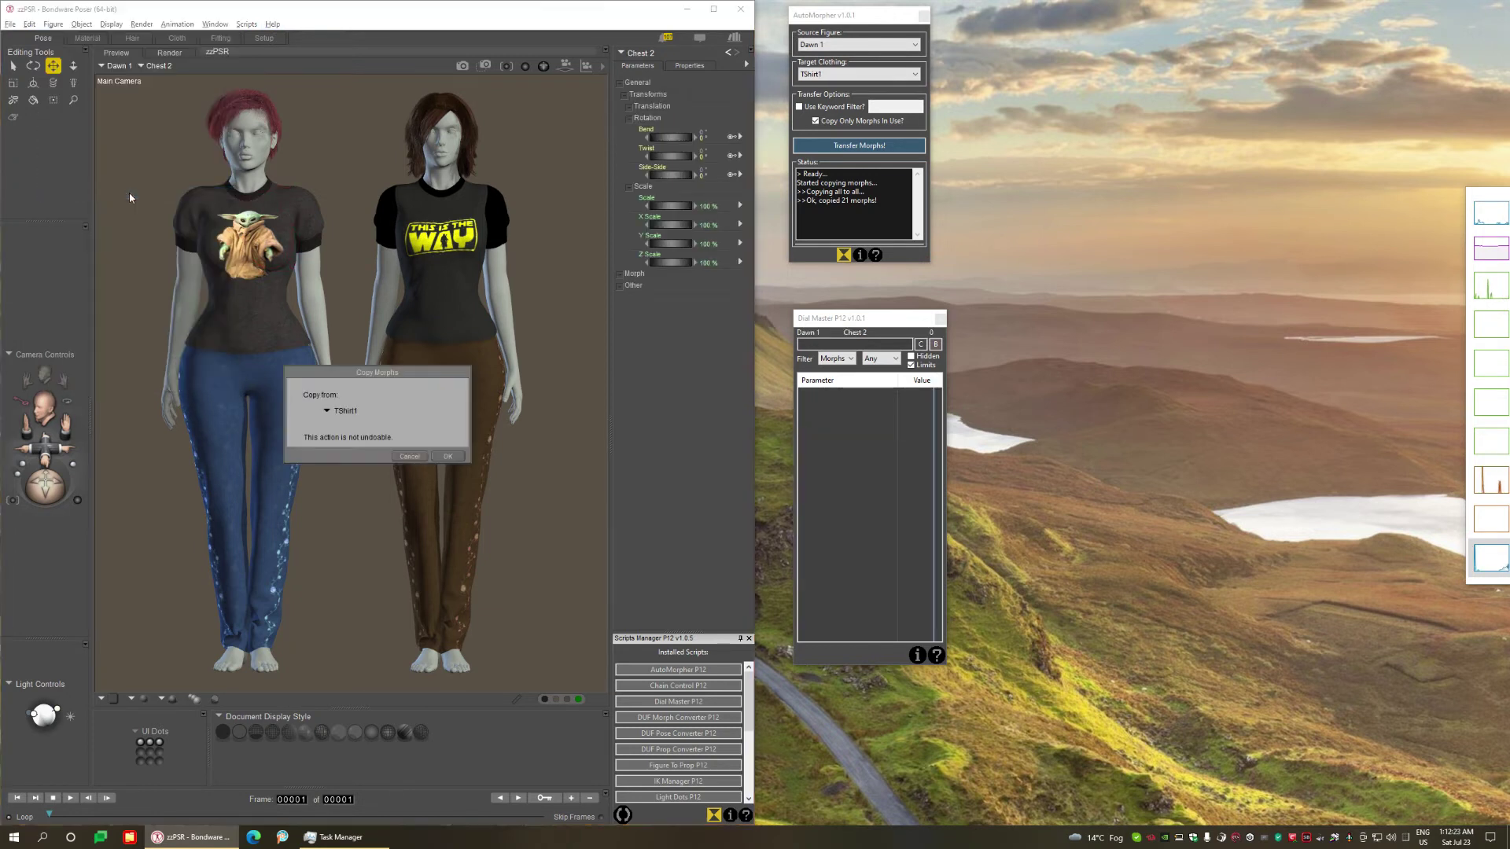
pyautogui.click(415, 457)
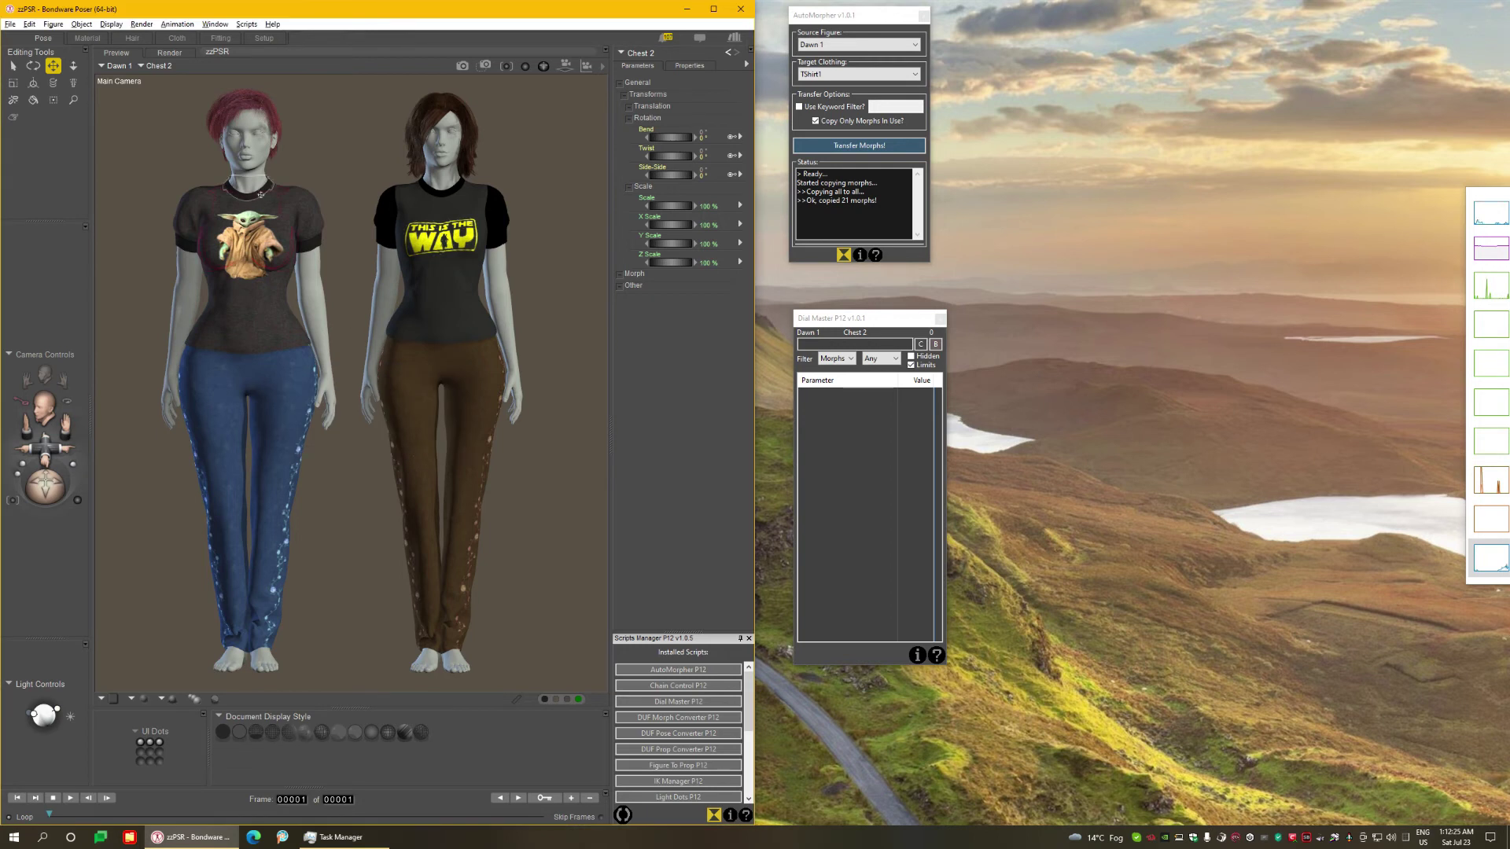
pyautogui.click(247, 236)
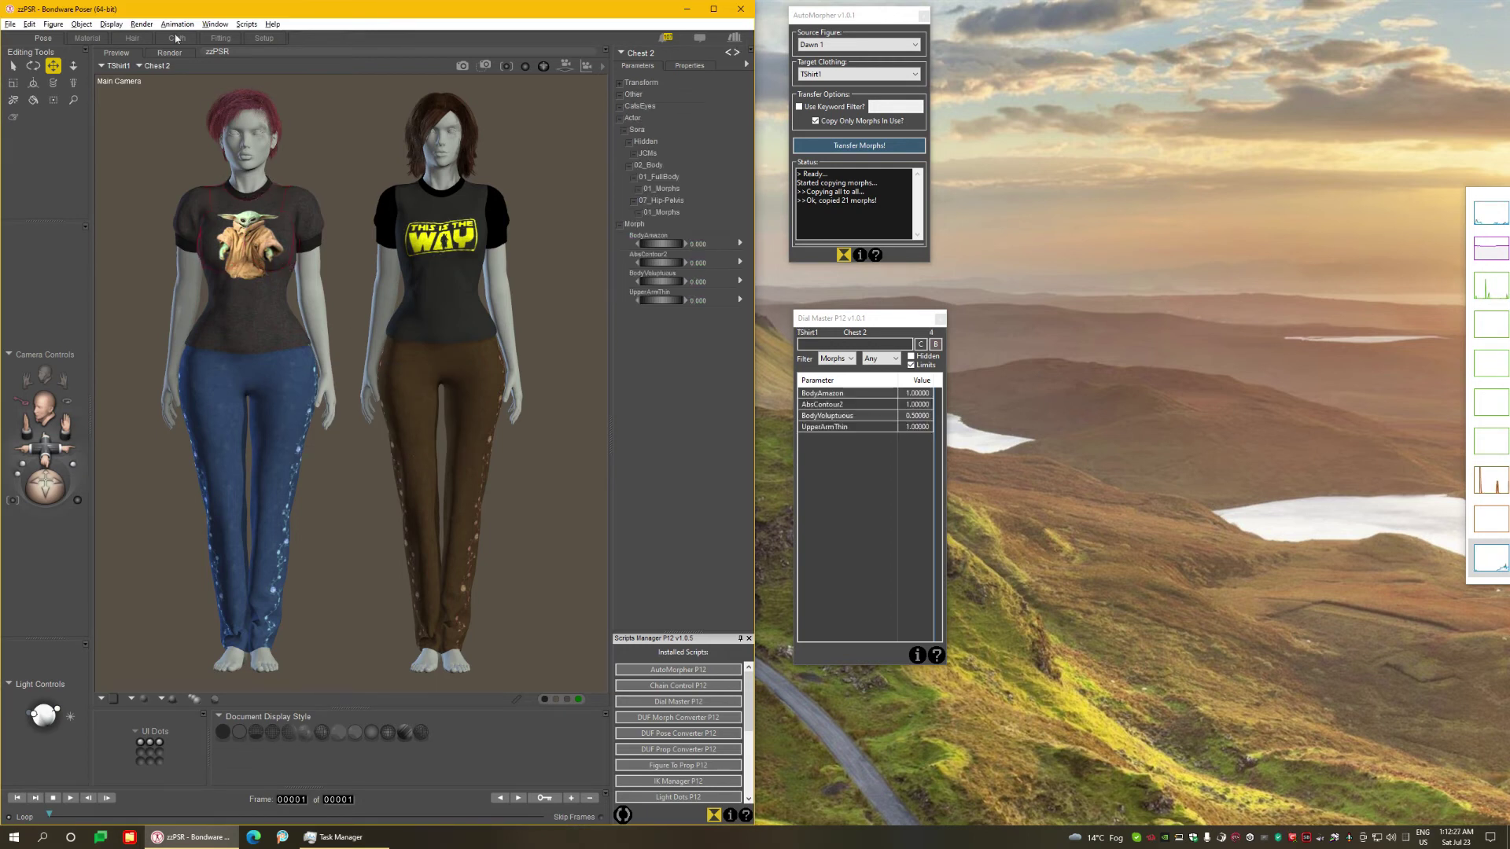
pyautogui.click(52, 23)
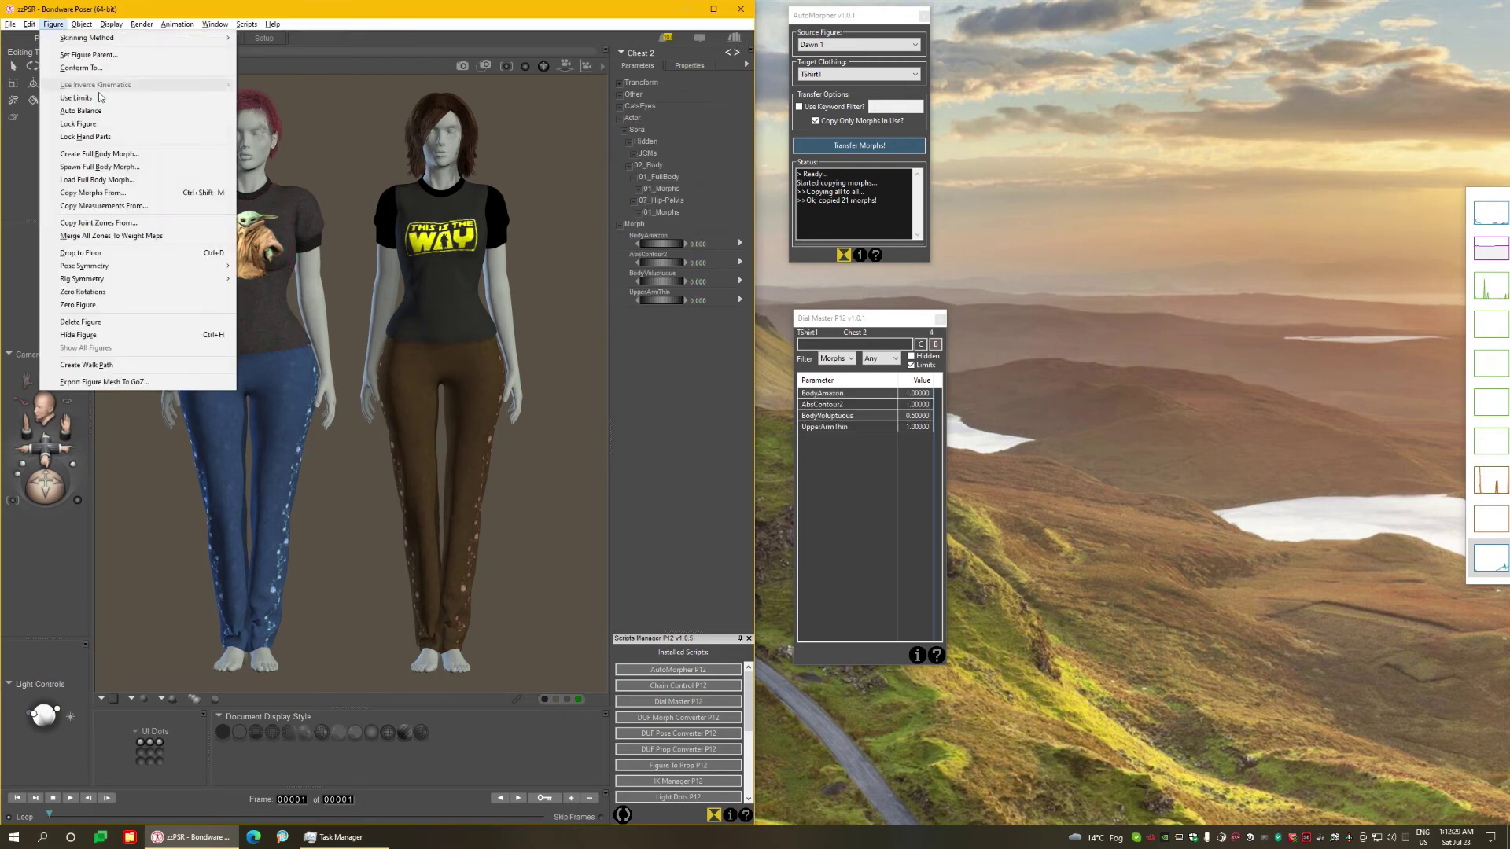
pyautogui.click(116, 194)
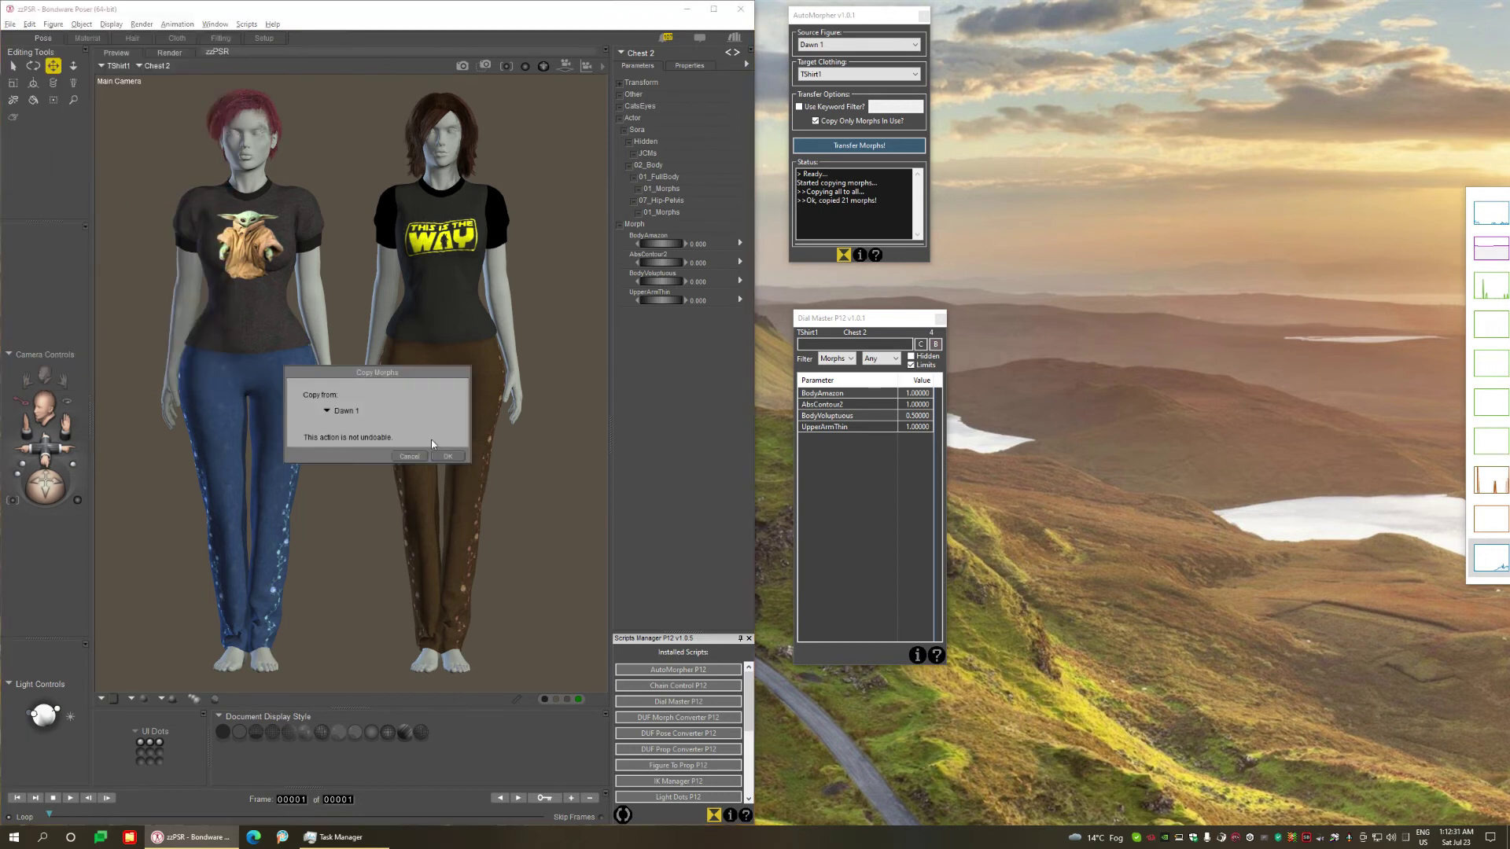
pyautogui.click(446, 460)
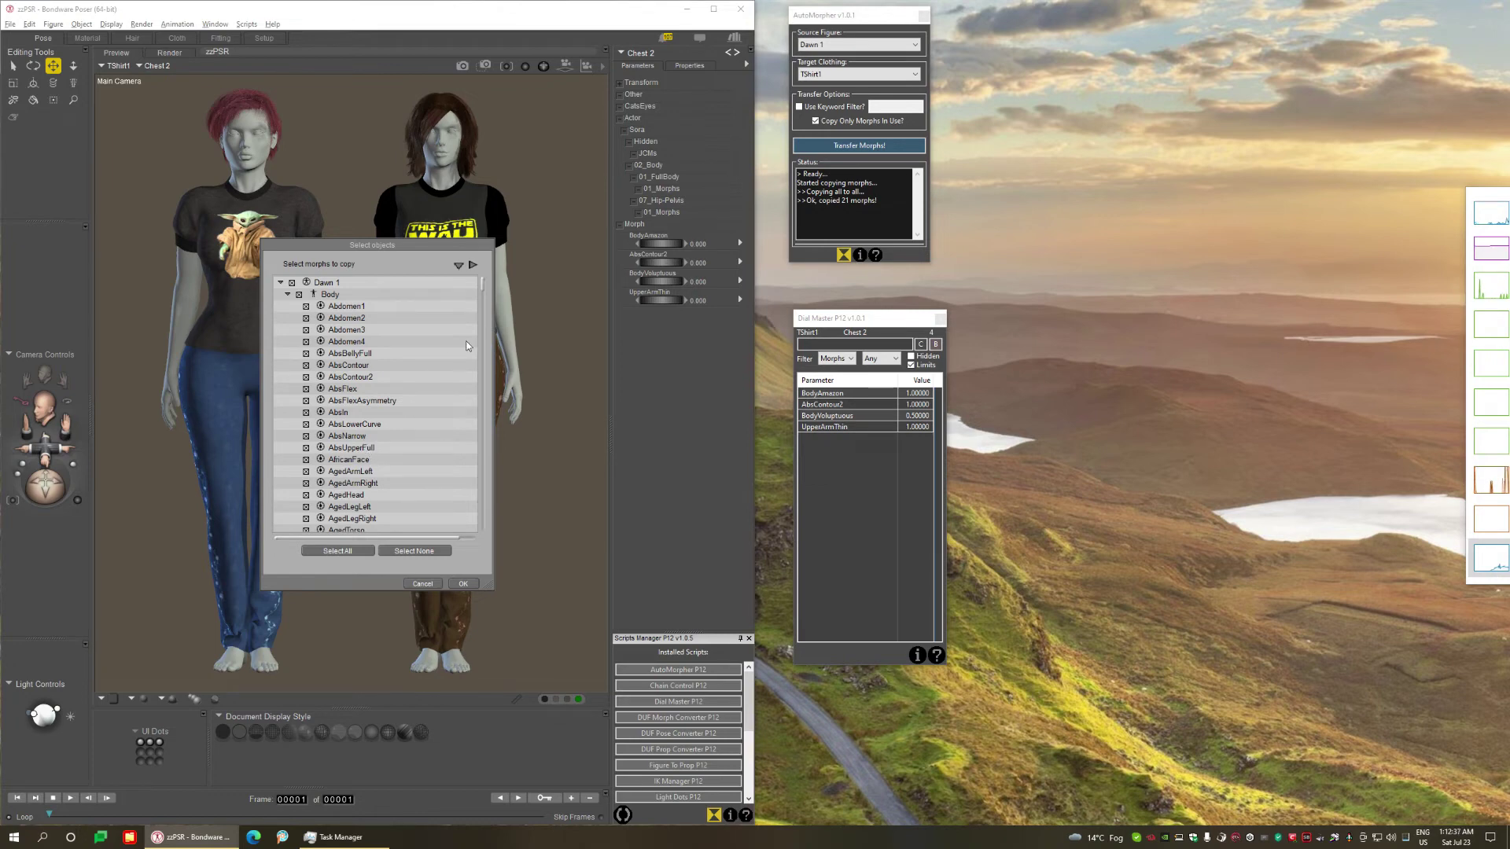
# Browse Dawn 1's morph list, moving the dialog aside, then cancel without copying any morphs.
pyautogui.scroll(-5, 480, 302)
pyautogui.scroll(5, 480, 302)
pyautogui.moveTo(378, 245); pyautogui.dragTo(548, 148)
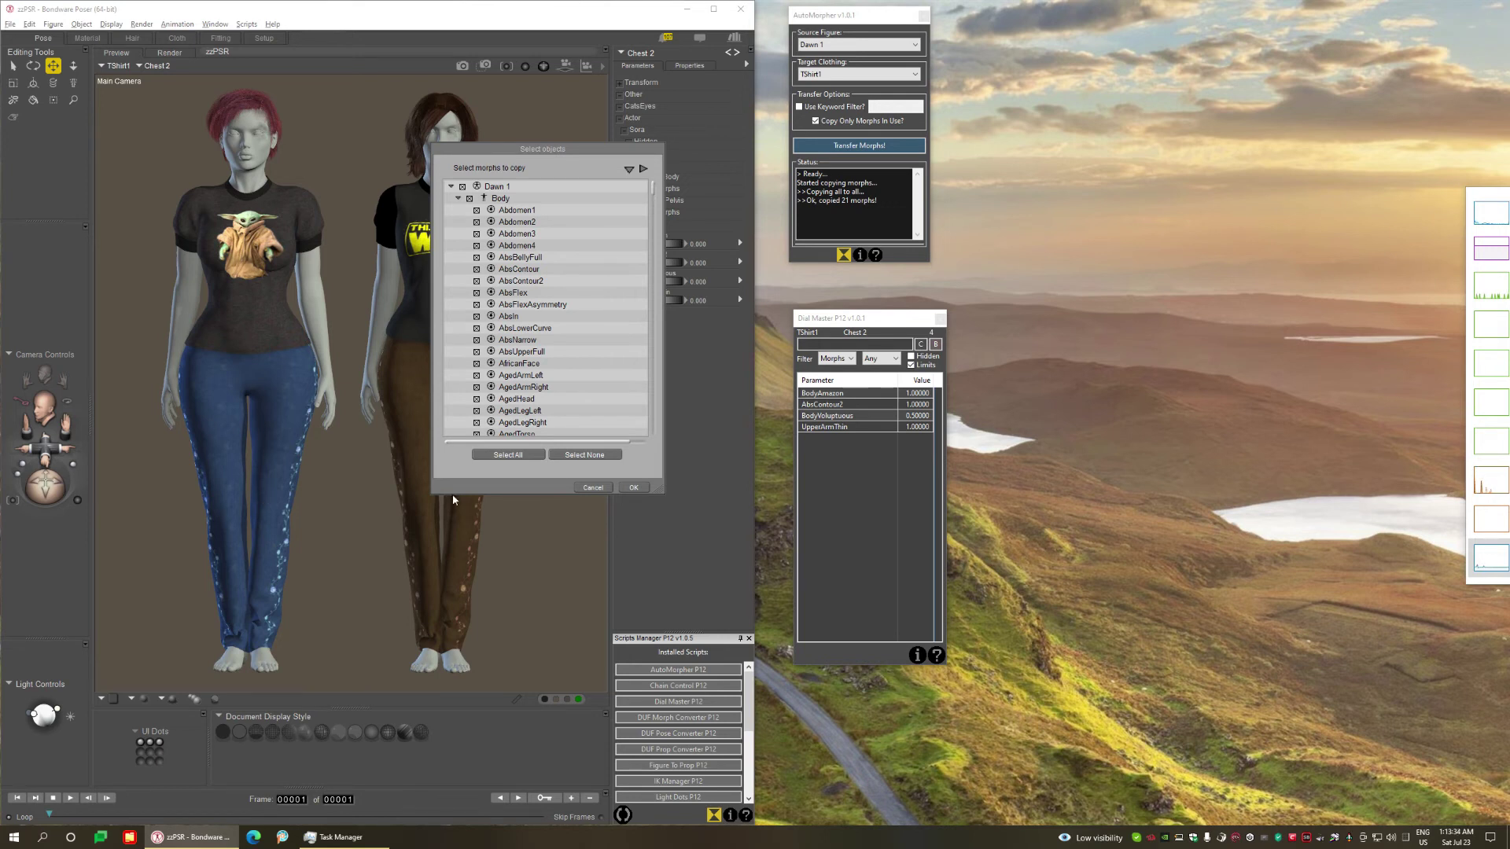
pyautogui.scroll(-3, 542, 314)
pyautogui.scroll(3, 543, 302)
pyautogui.scroll(-15, 543, 301)
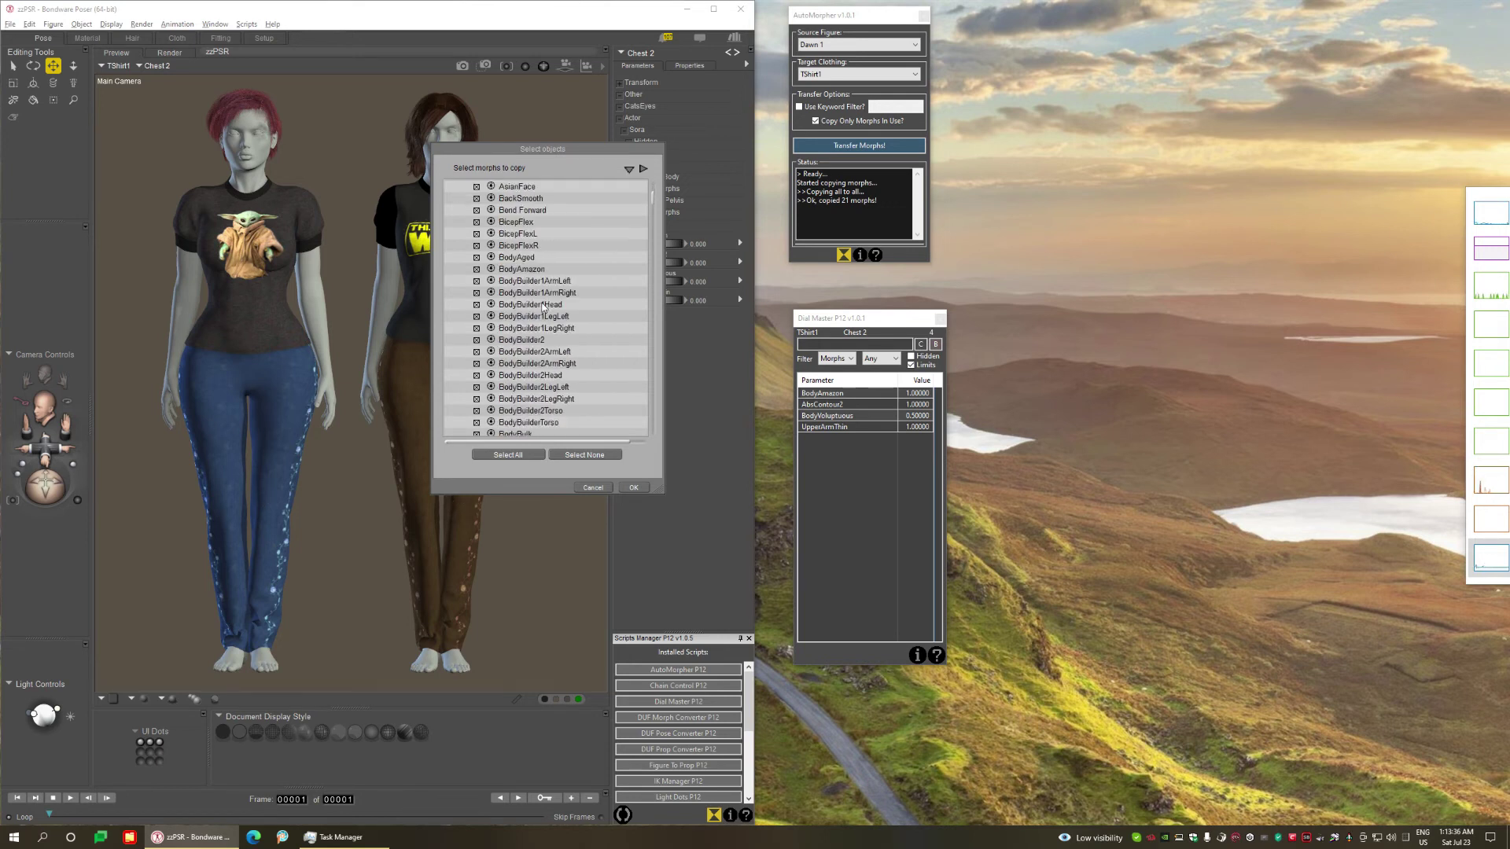
pyautogui.click(592, 488)
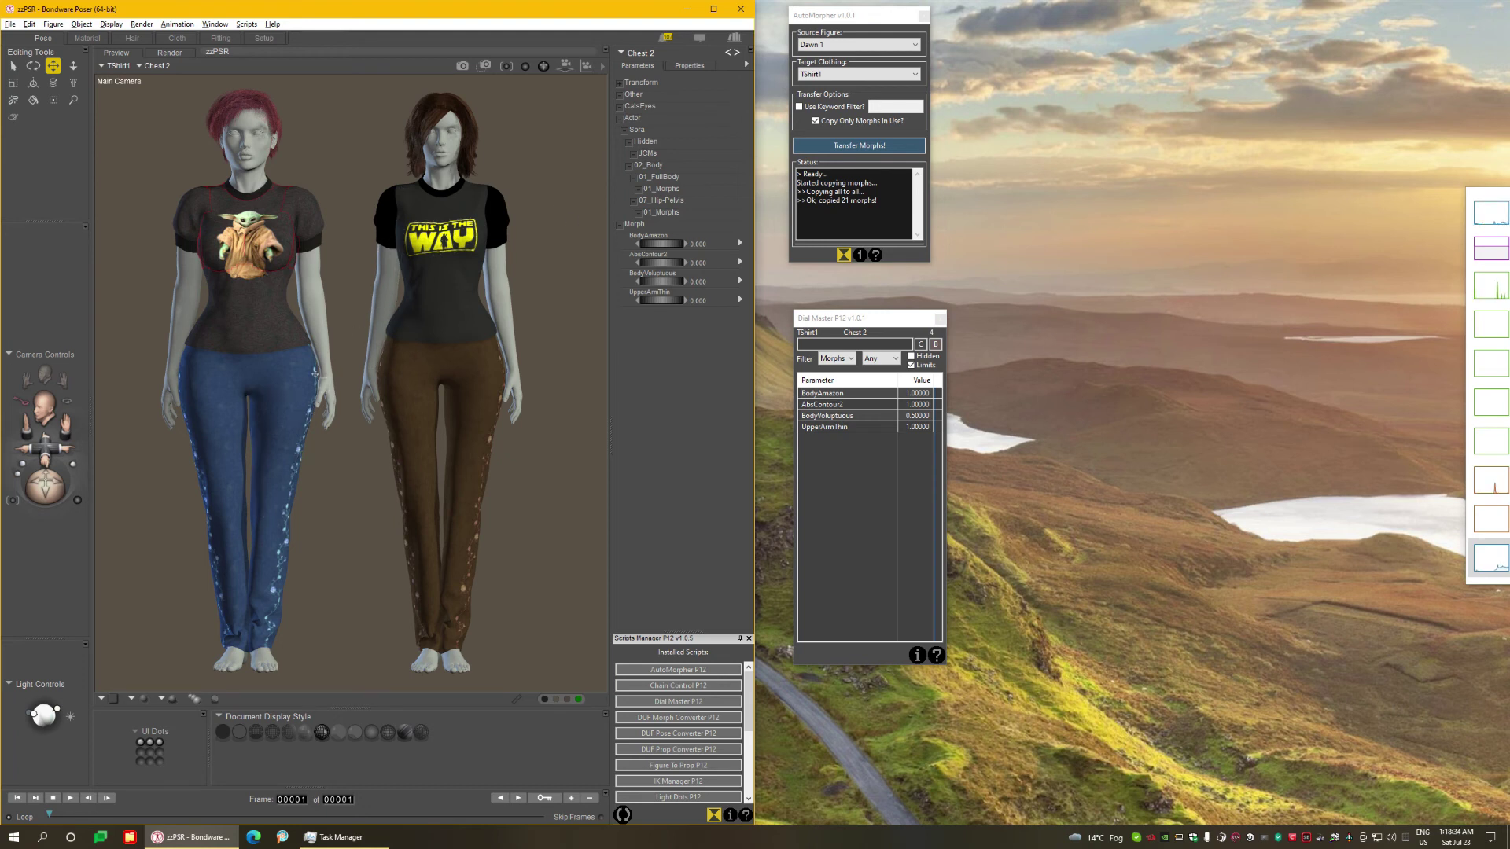
# Swing Dawn 1's Left Thigh to 22° Side-Side, then select PantsJeans1.
pyautogui.click(287, 438)
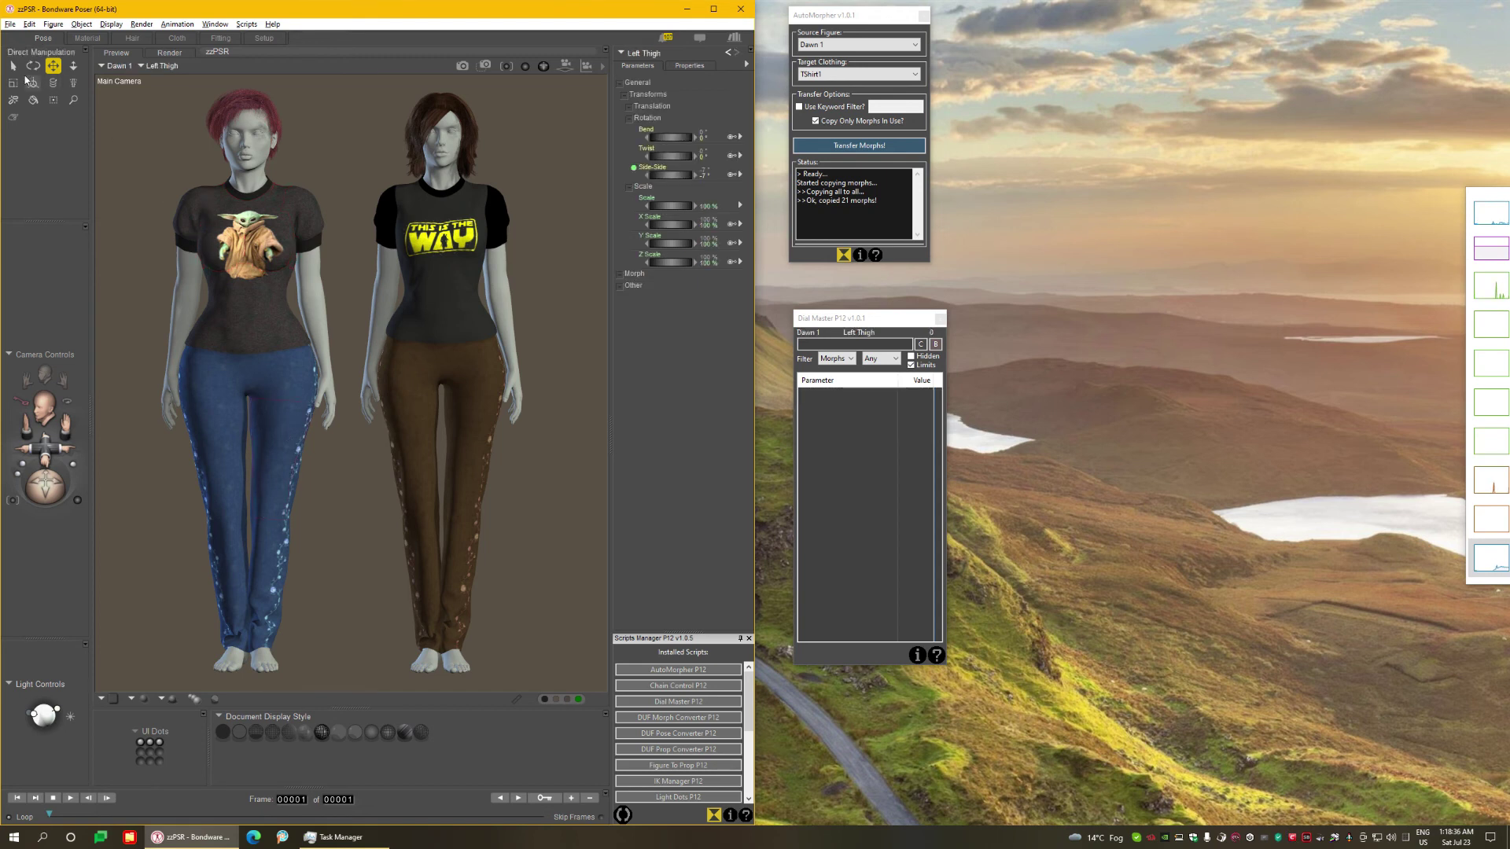
pyautogui.click(12, 67)
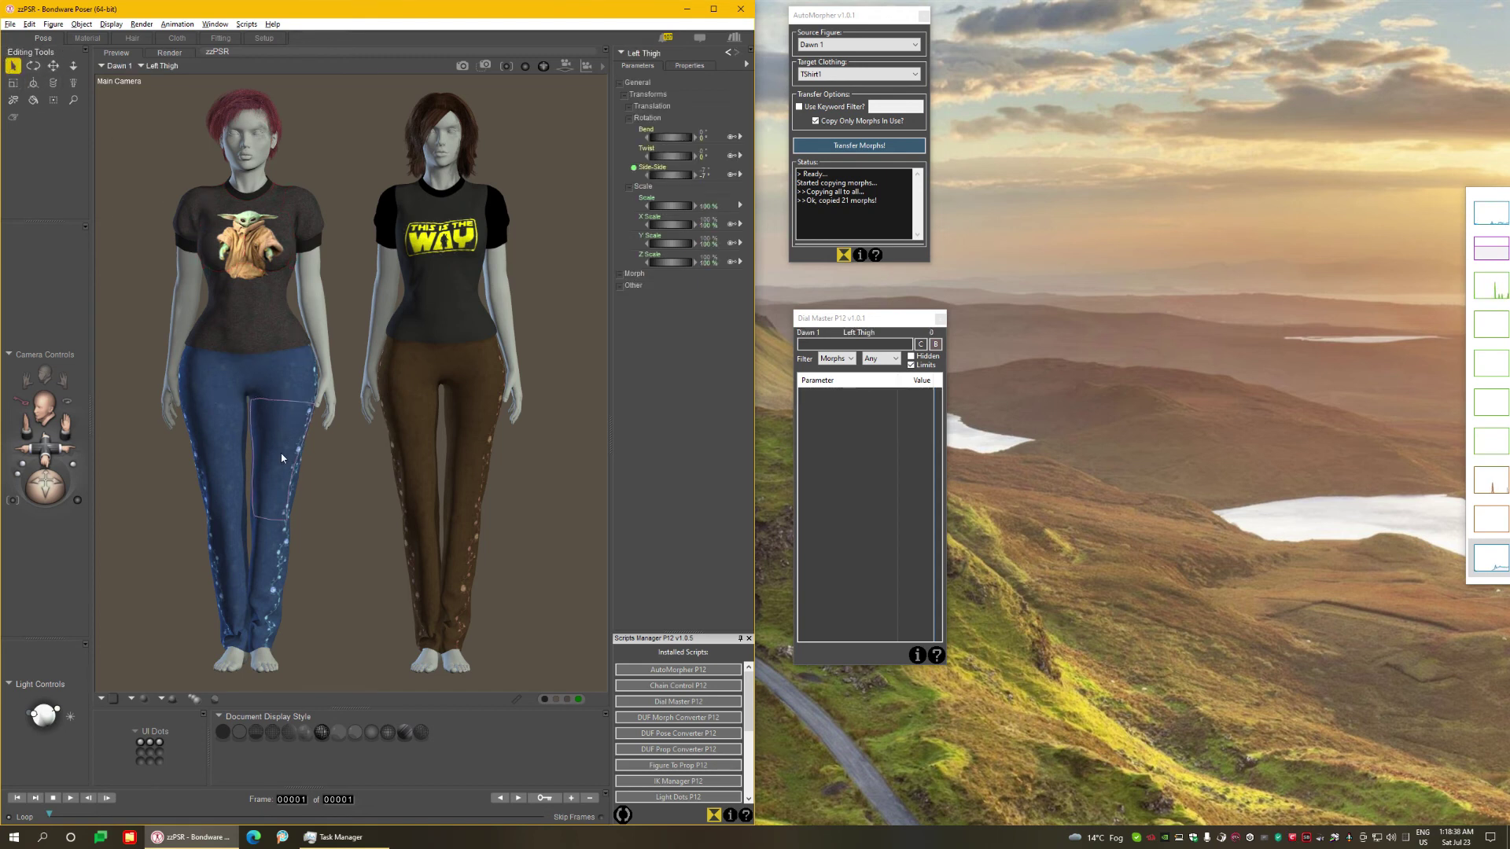
pyautogui.moveTo(664, 174); pyautogui.dragTo(722, 174)
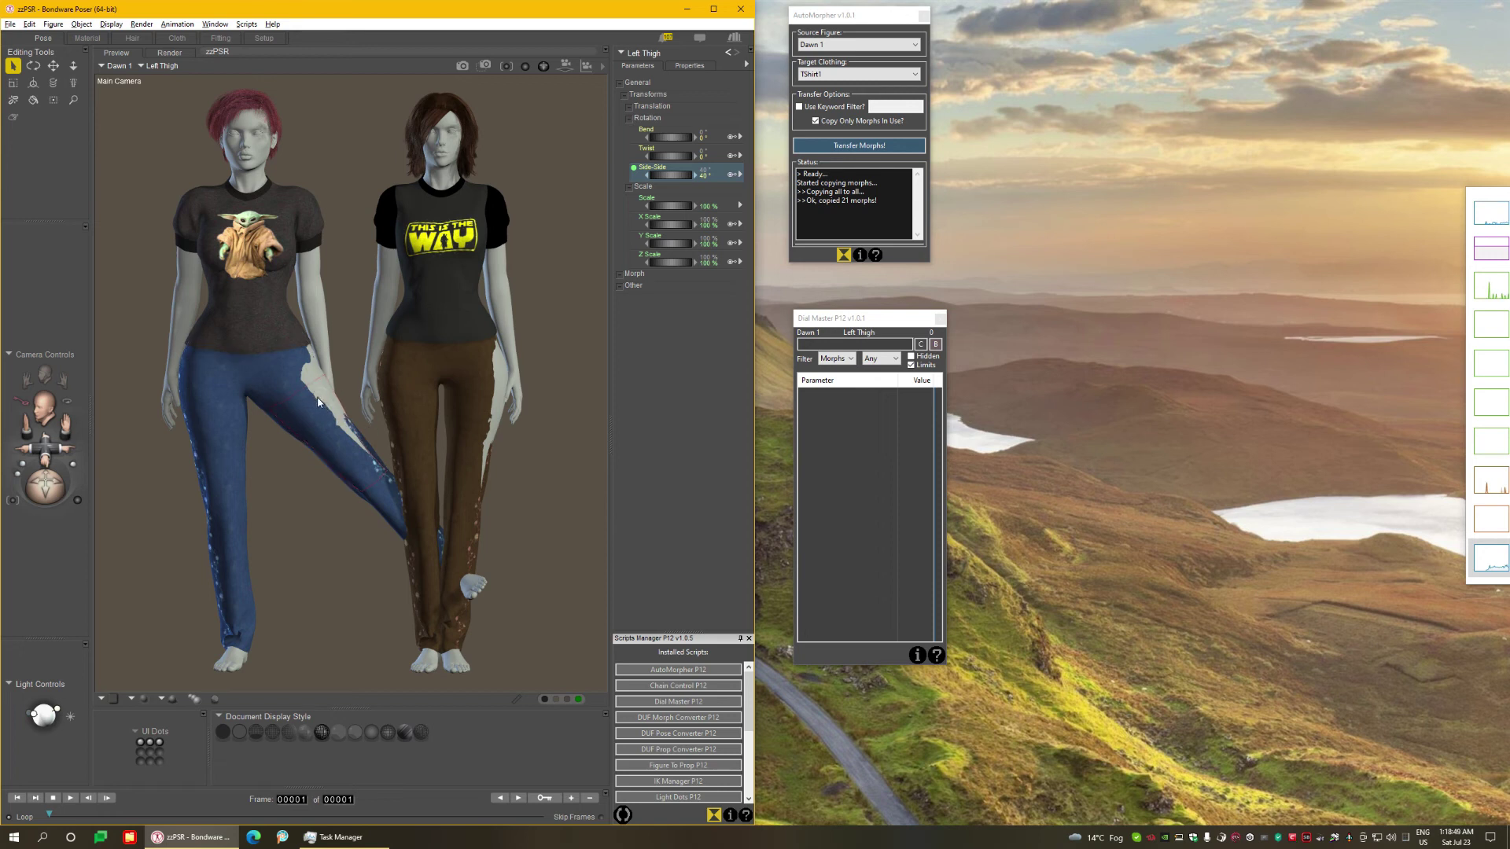
pyautogui.click(304, 436)
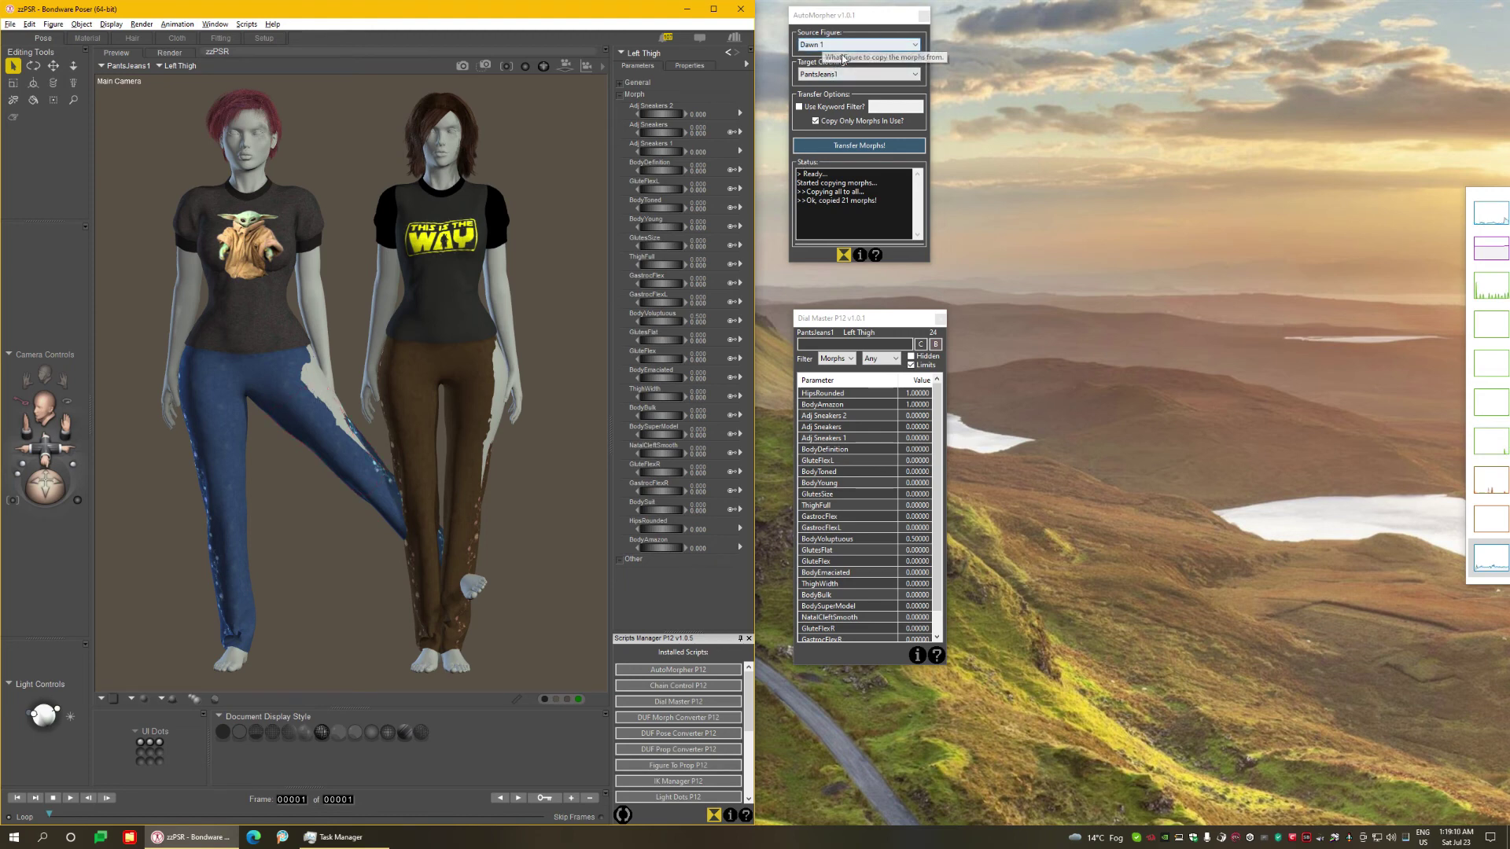
# Transfer the JCMThighSideOut morph from Dawn 1 to PantsJeans1.
pyautogui.click(838, 145)
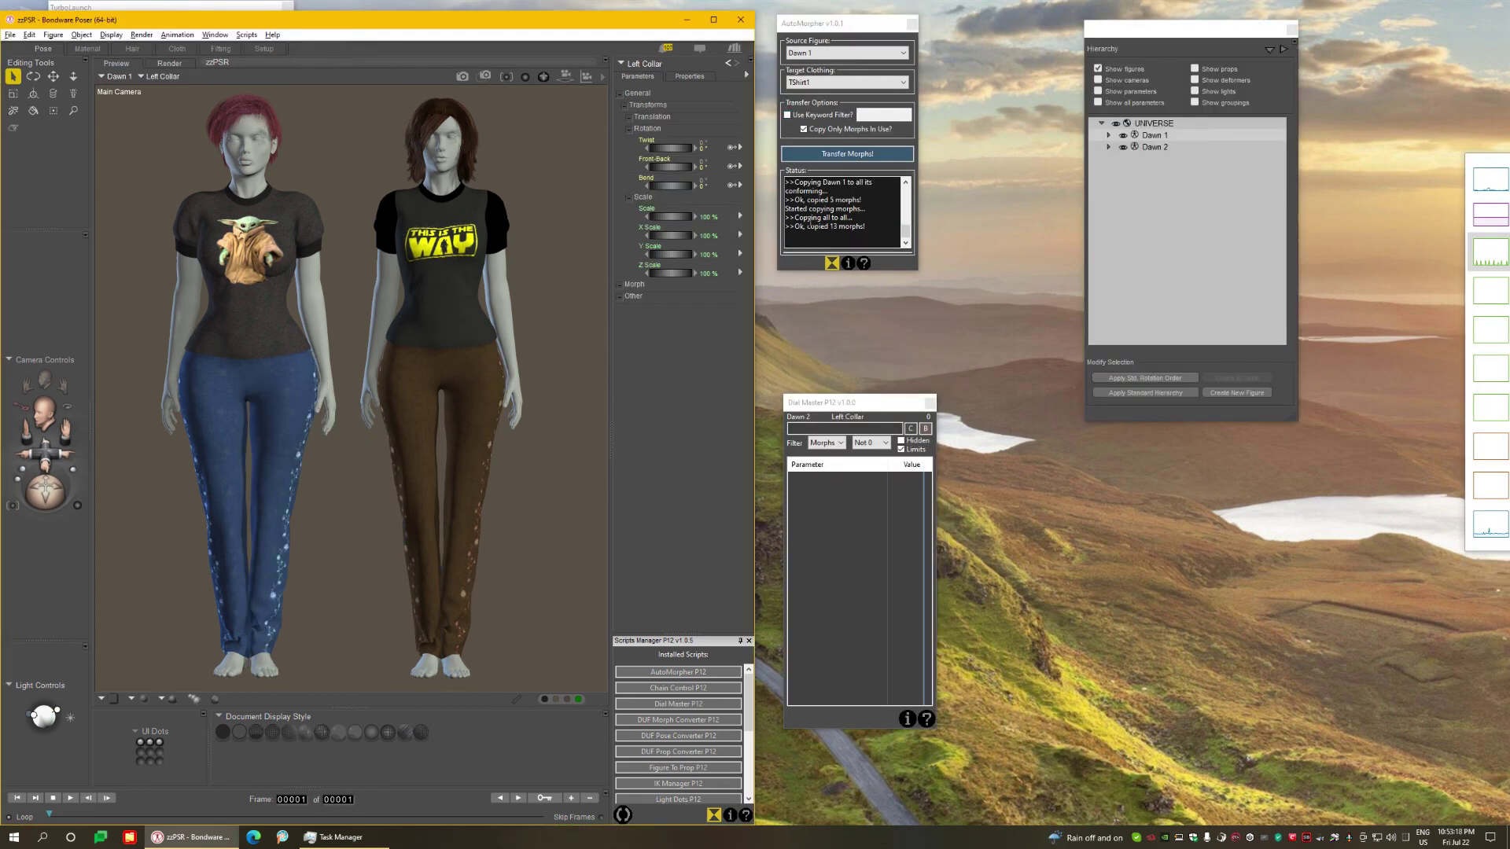
pyautogui.click(832, 264)
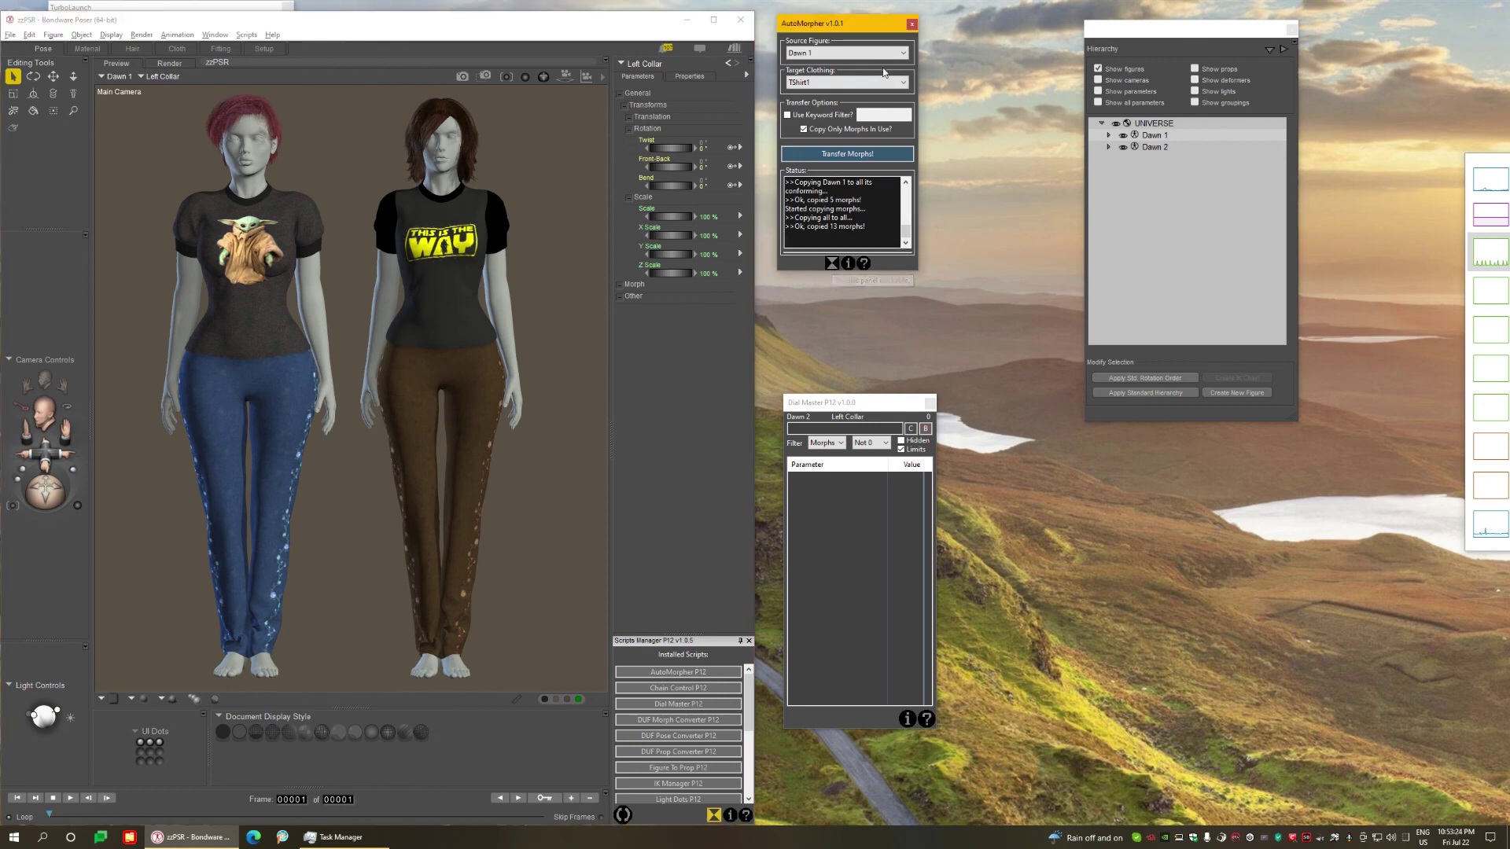
pyautogui.moveTo(861, 15); pyautogui.dragTo(658, 131)
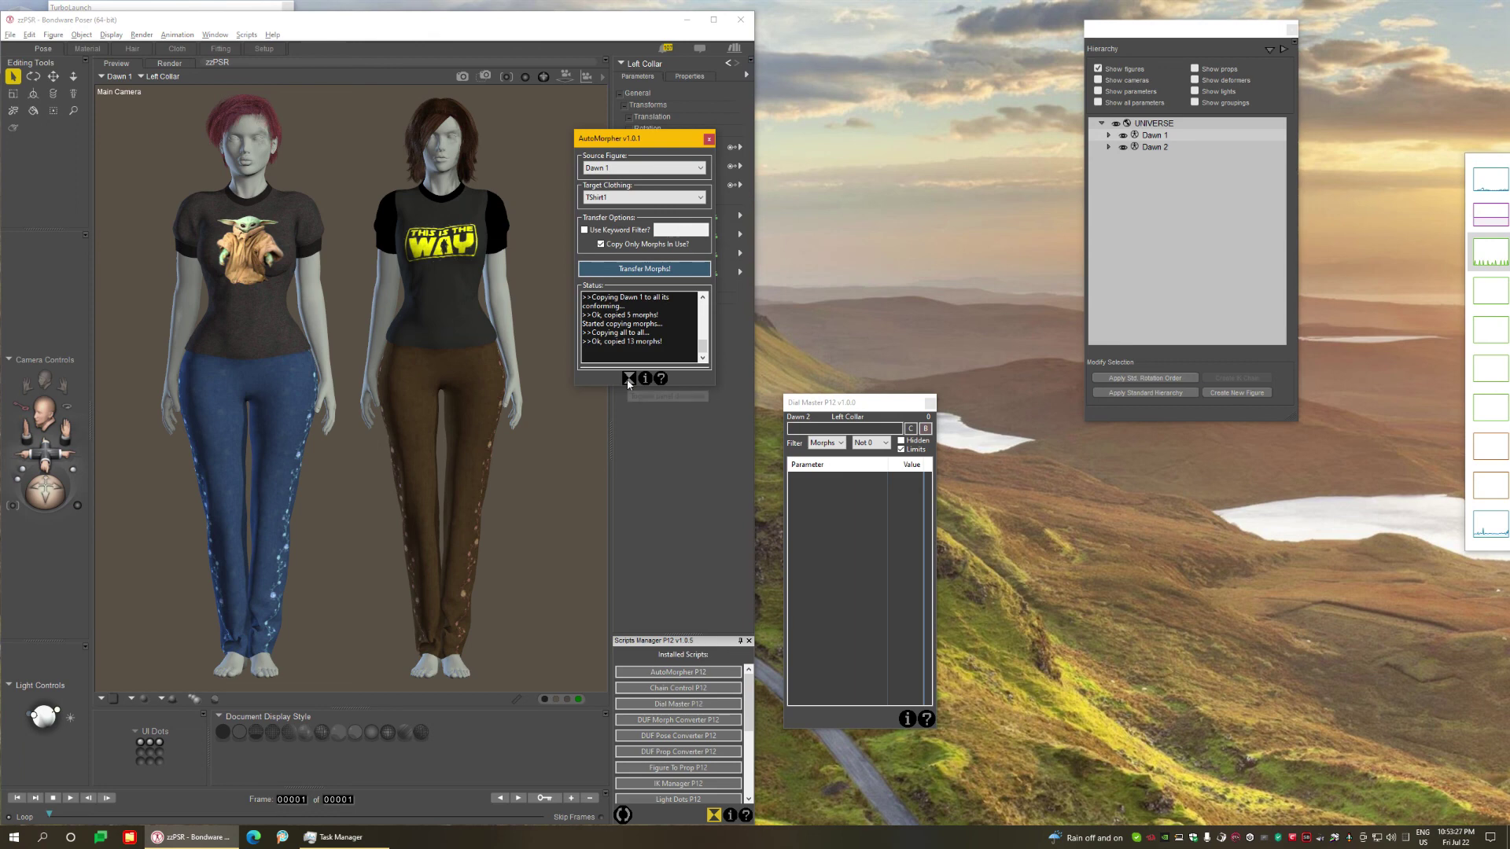
pyautogui.moveTo(415, 167); pyautogui.dragTo(846, 32)
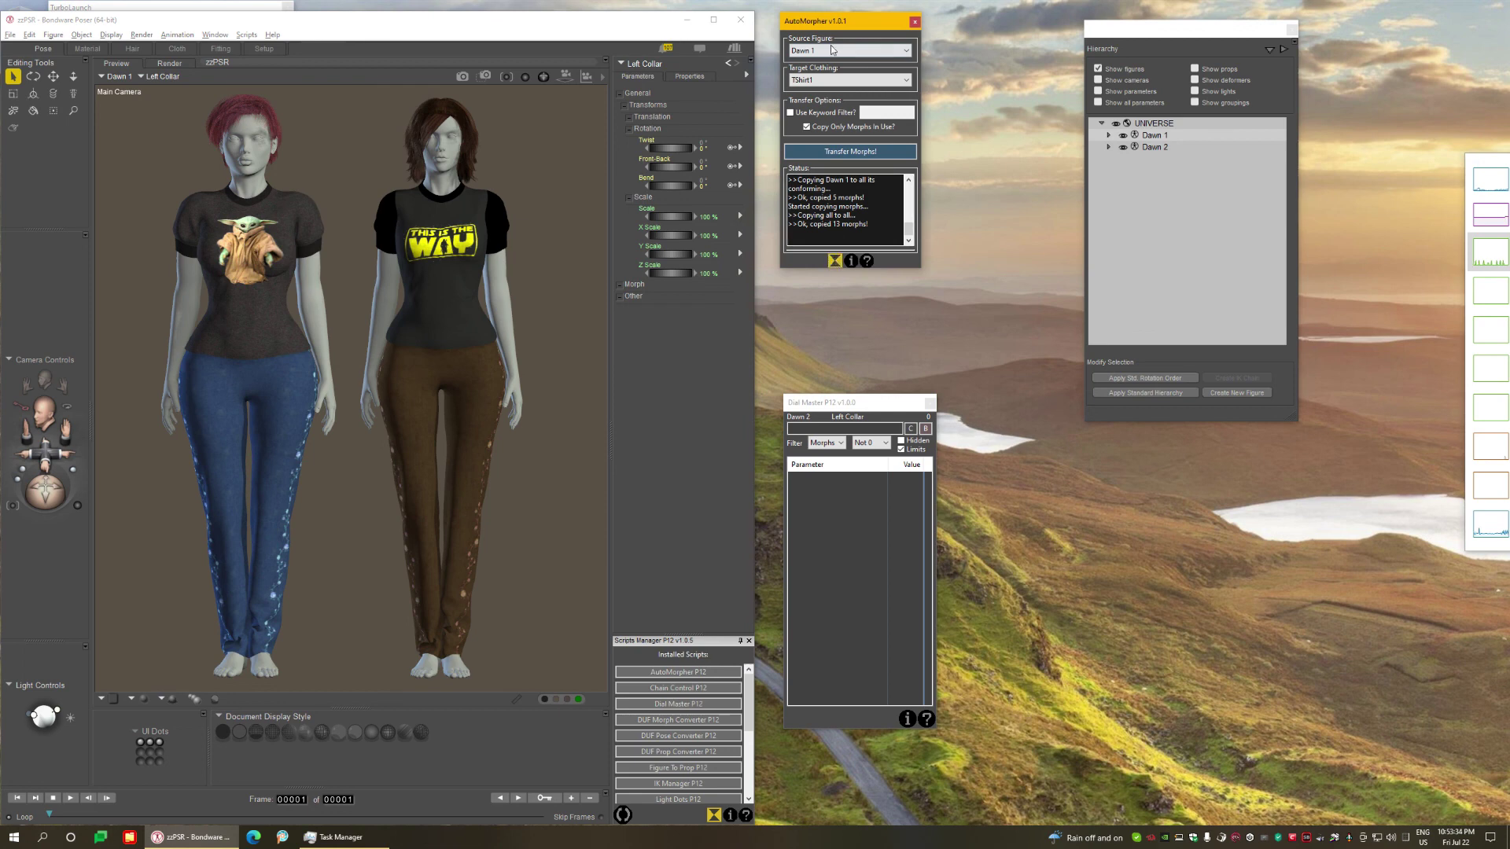
pyautogui.moveTo(668, 107); pyautogui.dragTo(663, 118)
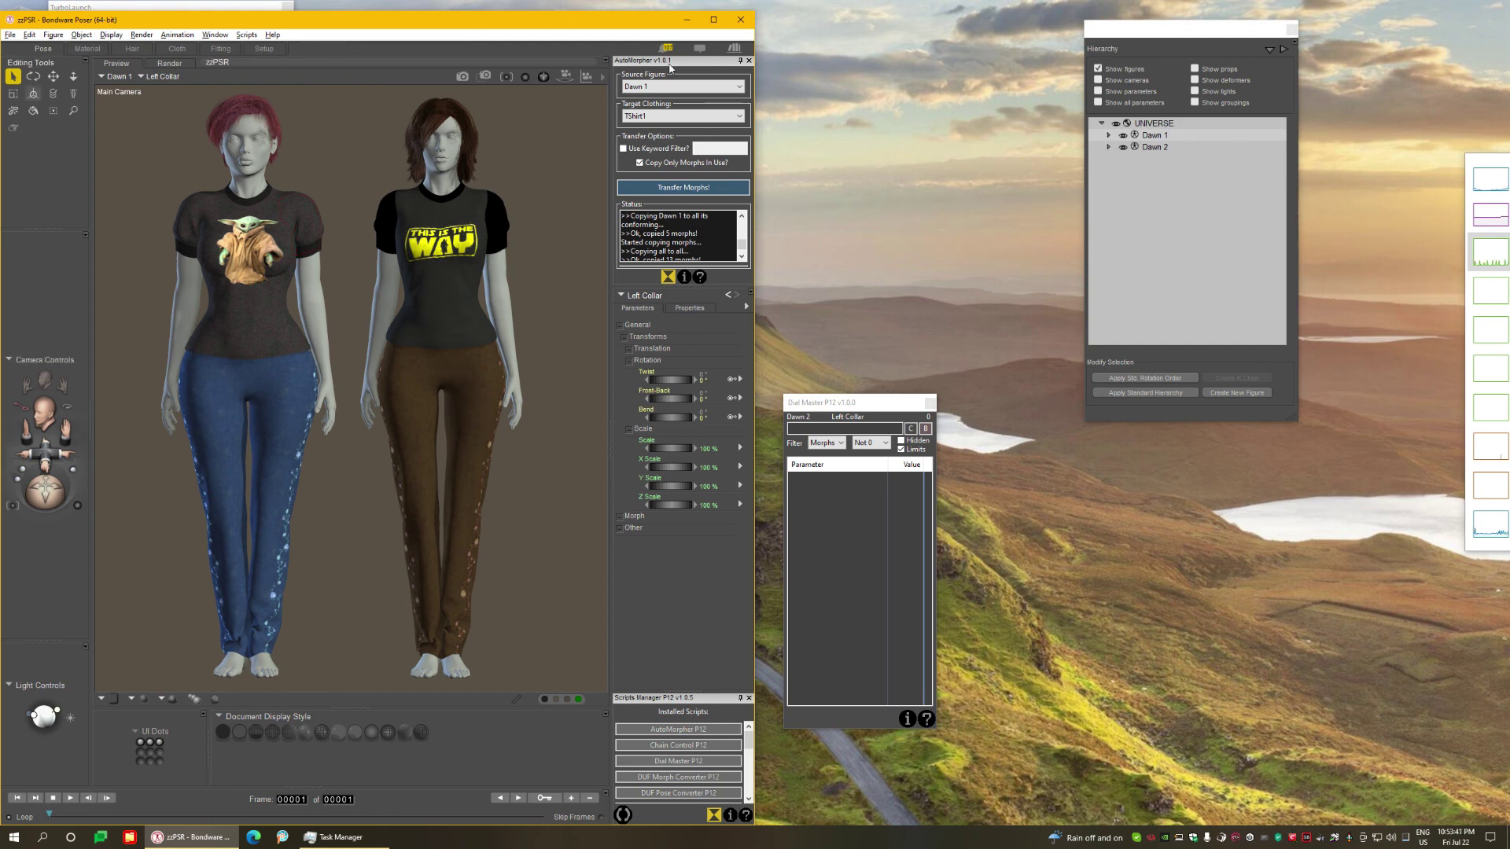
pyautogui.click(745, 63)
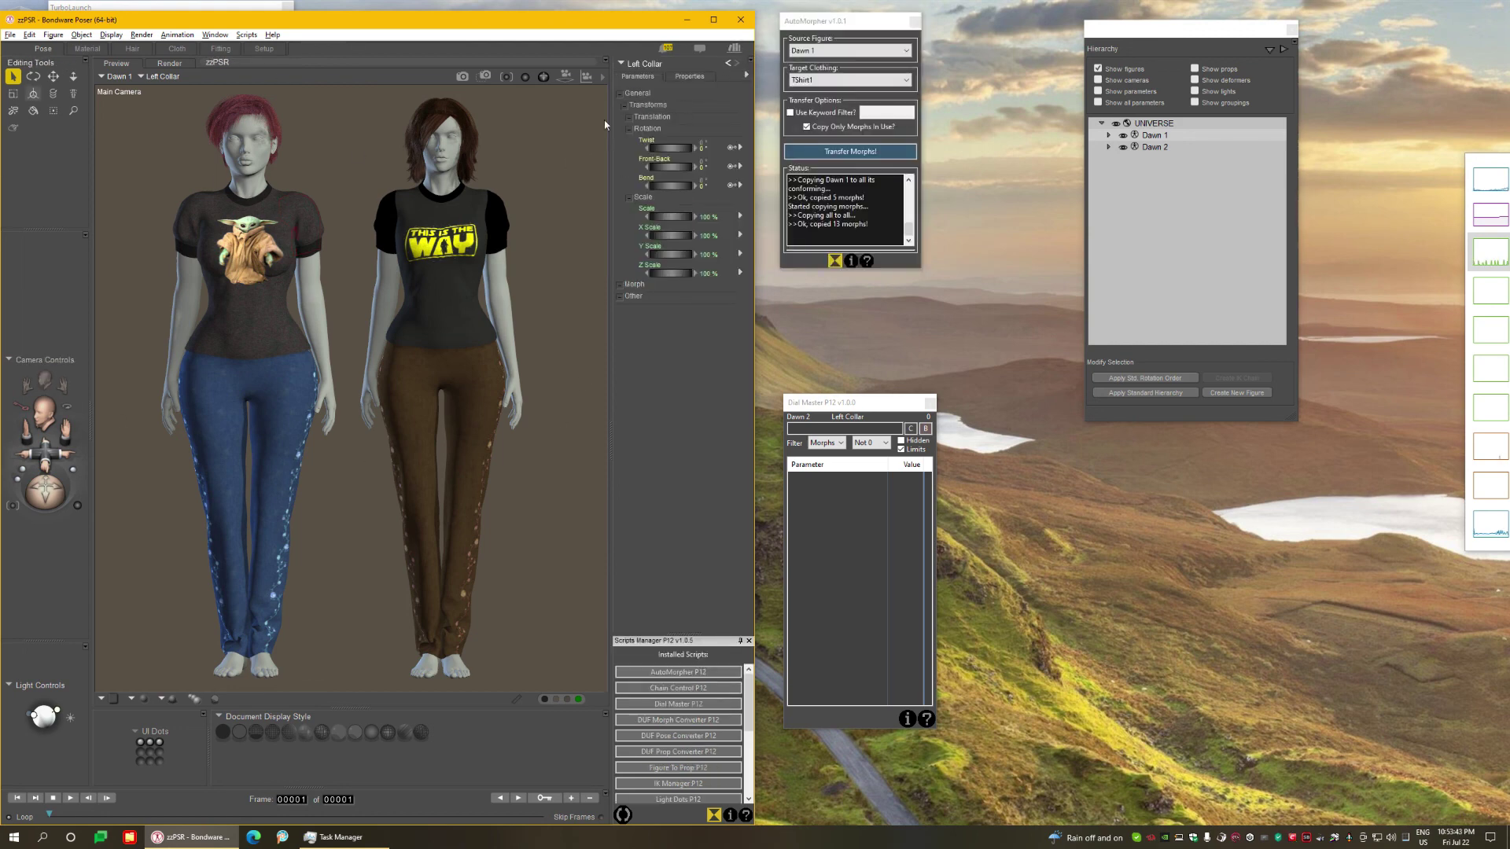